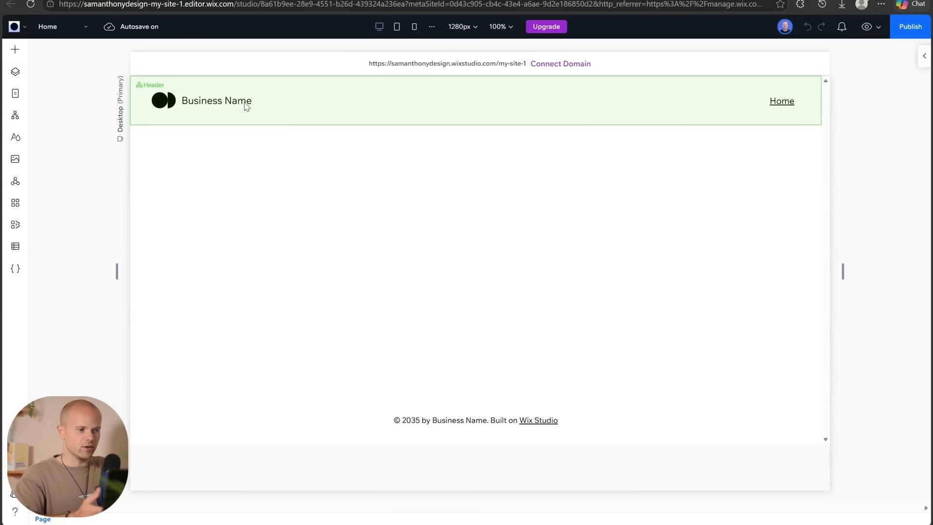
Replace the "Business Name" text in the header with "SolarCo".
{"action": "left_click", "coordinate": [216, 103]}
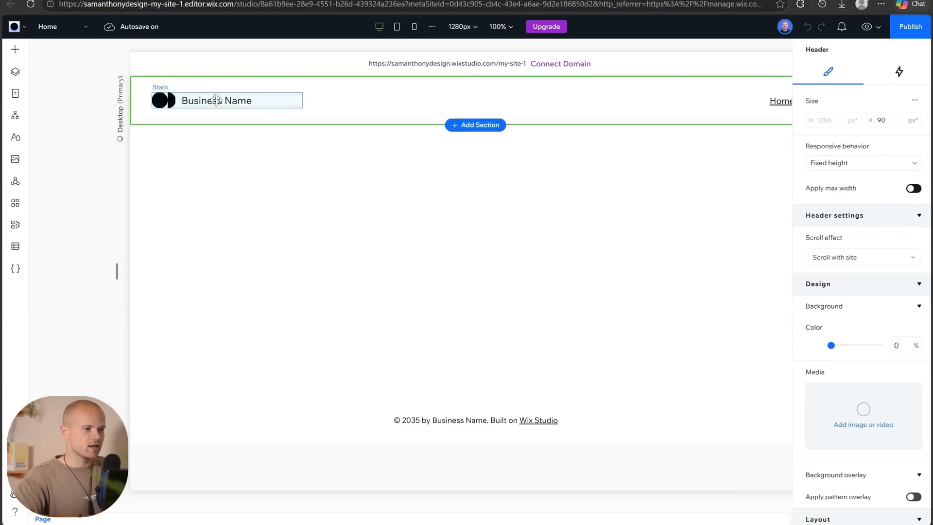
{"action": "left_click", "coordinate": [200, 100]}
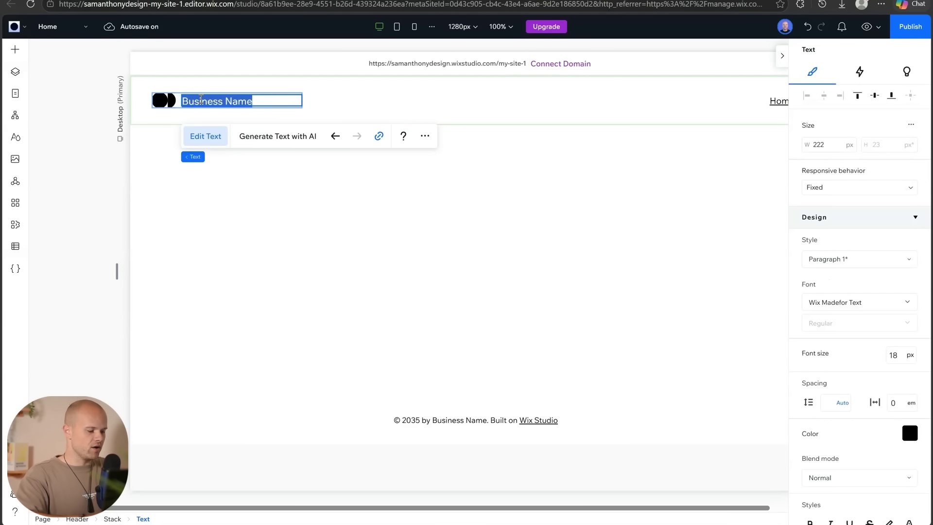
{"action": "type", "text": "SolarCo"}
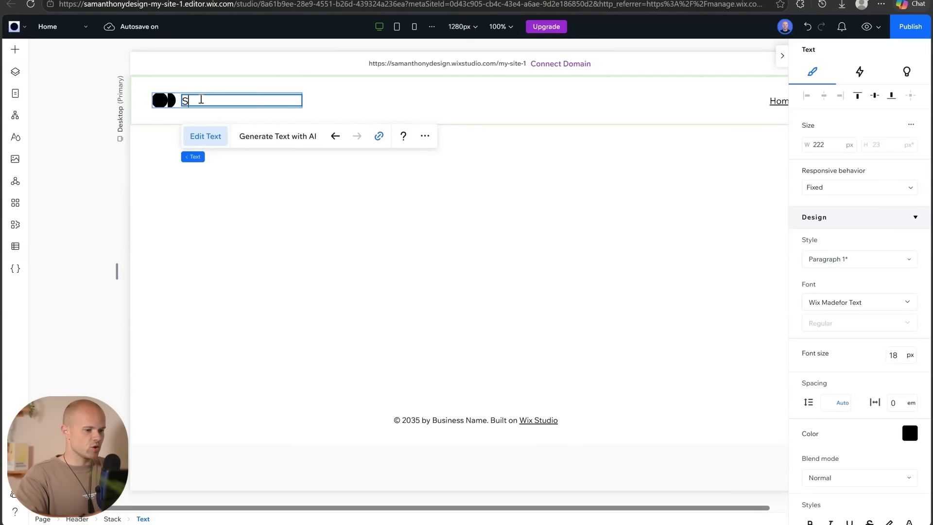
{"action": "key", "text": "Escape"}
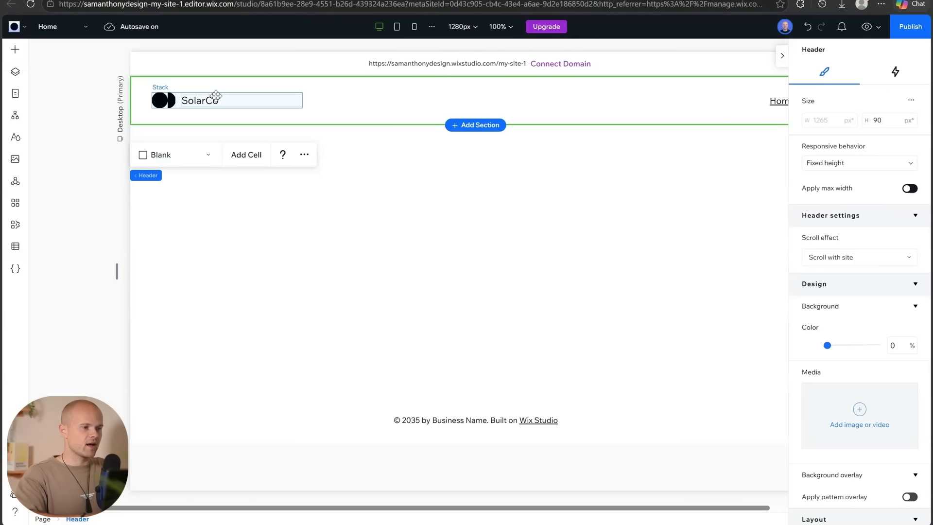
Examine the design and formatting options available for the SolarCo text in the header.
{"action": "left_click", "coordinate": [216, 96]}
{"action": "double_click", "coordinate": [217, 96]}
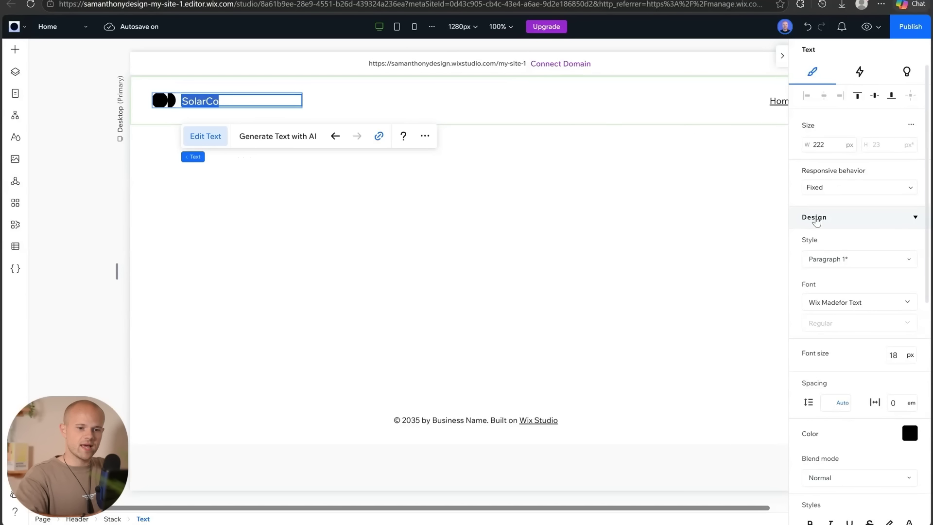
{"action": "scroll", "coordinate": [820, 228], "scroll_direction": "down", "scroll_amount": 2}
{"action": "scroll", "coordinate": [819, 228], "scroll_direction": "down", "scroll_amount": 2}
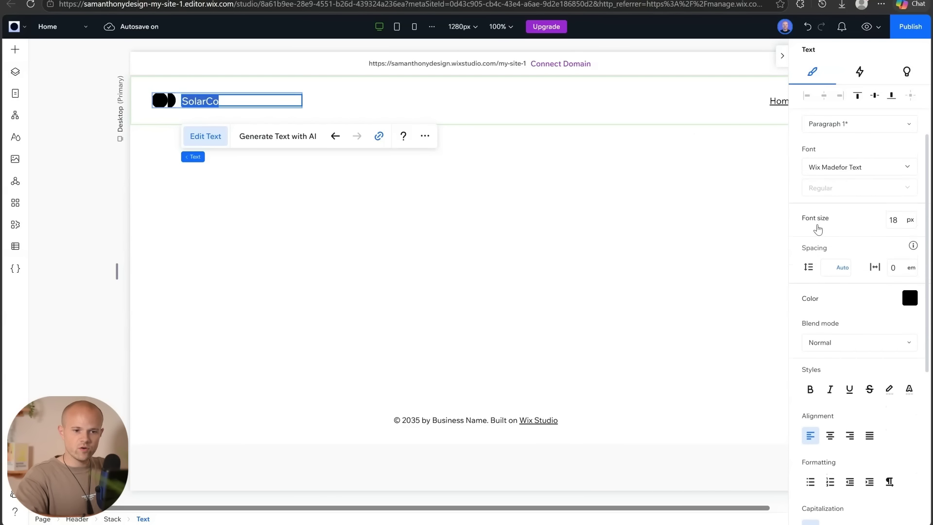
{"action": "scroll", "coordinate": [820, 228], "scroll_direction": "down", "scroll_amount": 3}
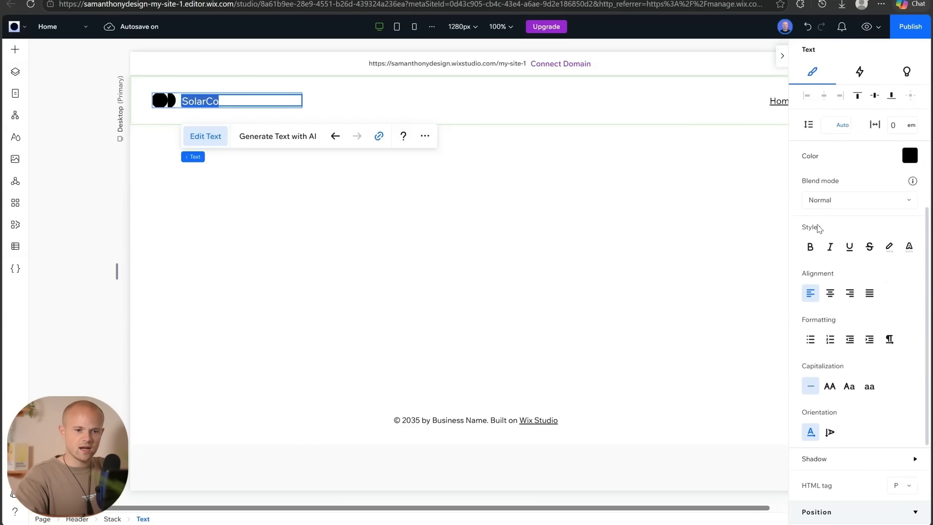
{"action": "scroll", "coordinate": [820, 228], "scroll_direction": "down", "scroll_amount": 2}
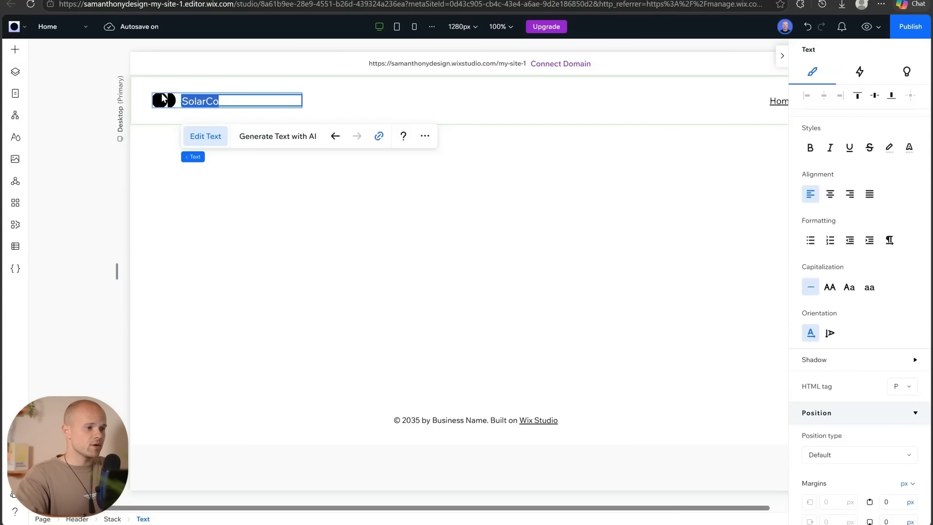
Search the Wix vector art for "sun" and replace the header logo with the black sunrise-over-fields artwork.
{"action": "left_click", "coordinate": [165, 100]}
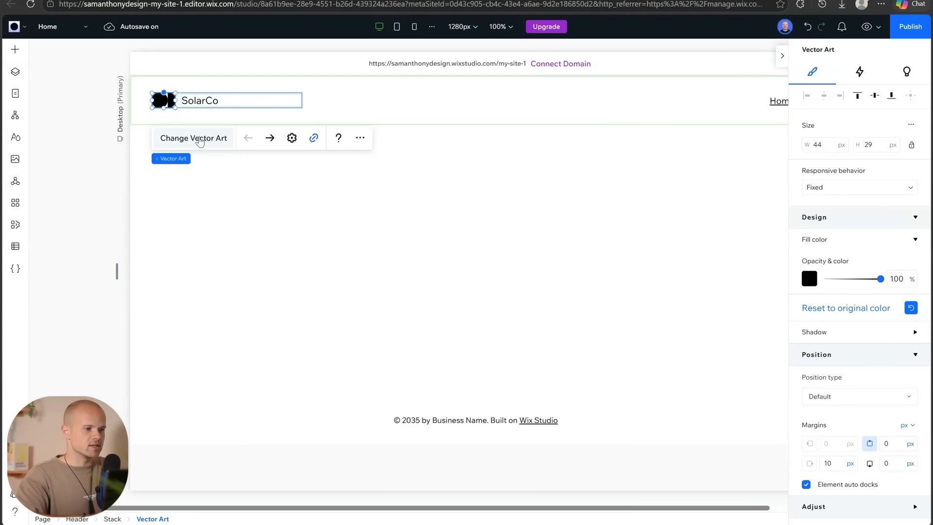
{"action": "left_click", "coordinate": [200, 139]}
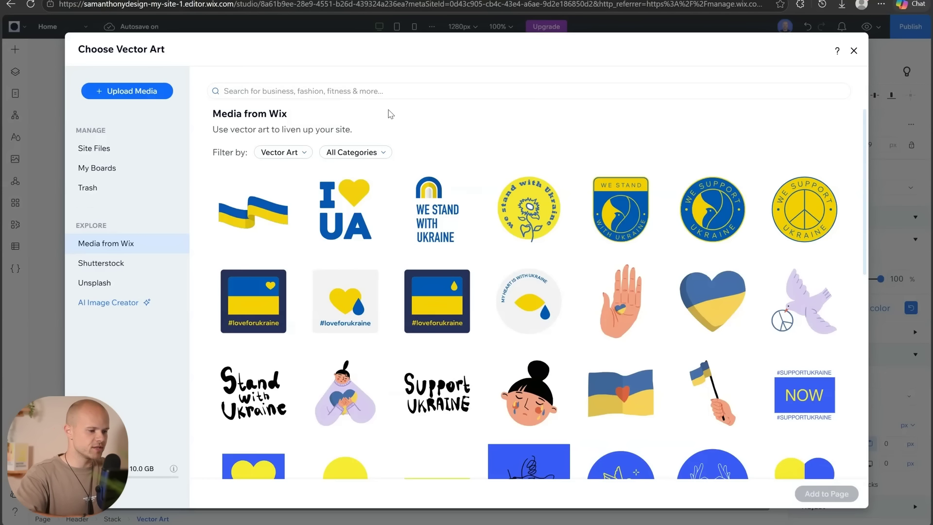
{"action": "left_click", "coordinate": [371, 96]}
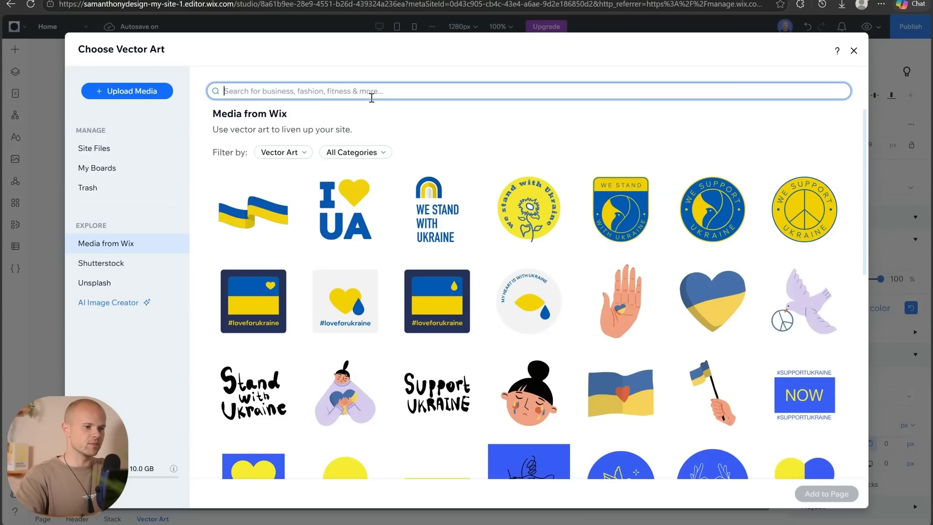
{"action": "type", "text": "sun"}
{"action": "key", "text": "Return"}
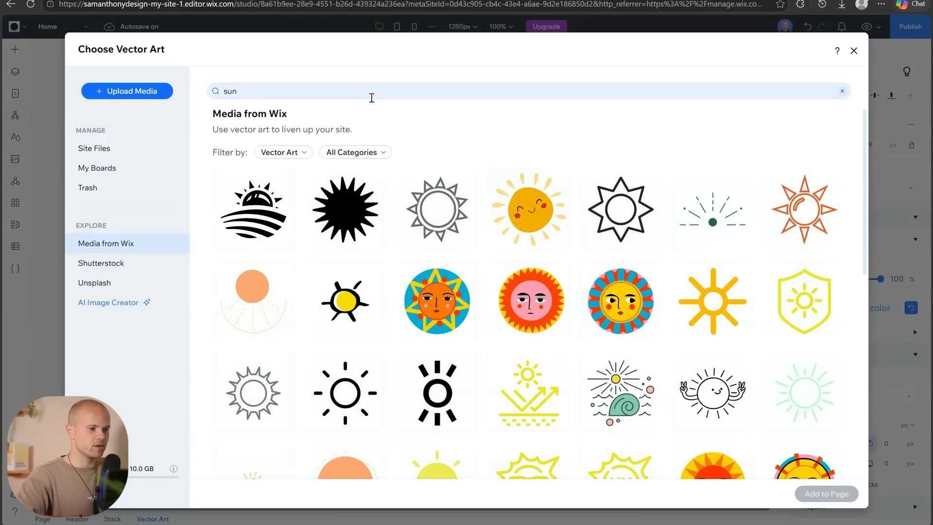
{"action": "left_click", "coordinate": [262, 217]}
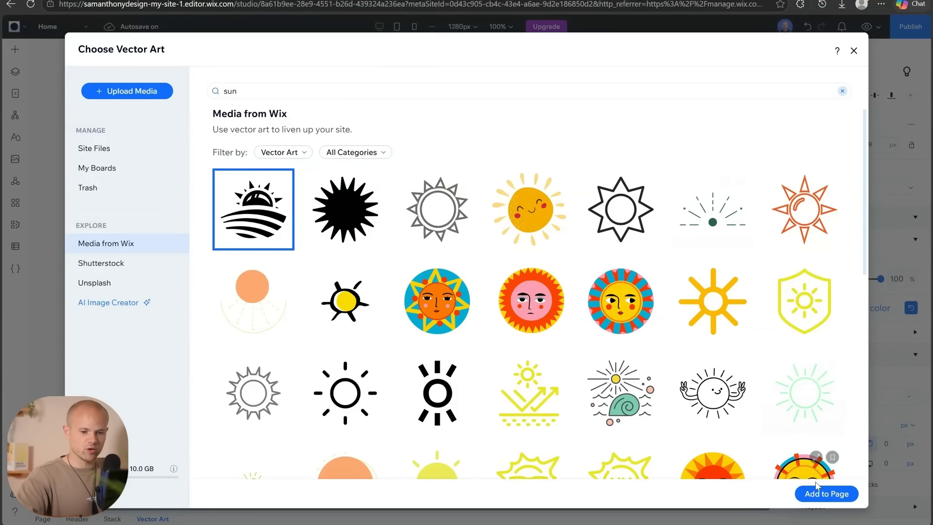
{"action": "left_click", "coordinate": [822, 500]}
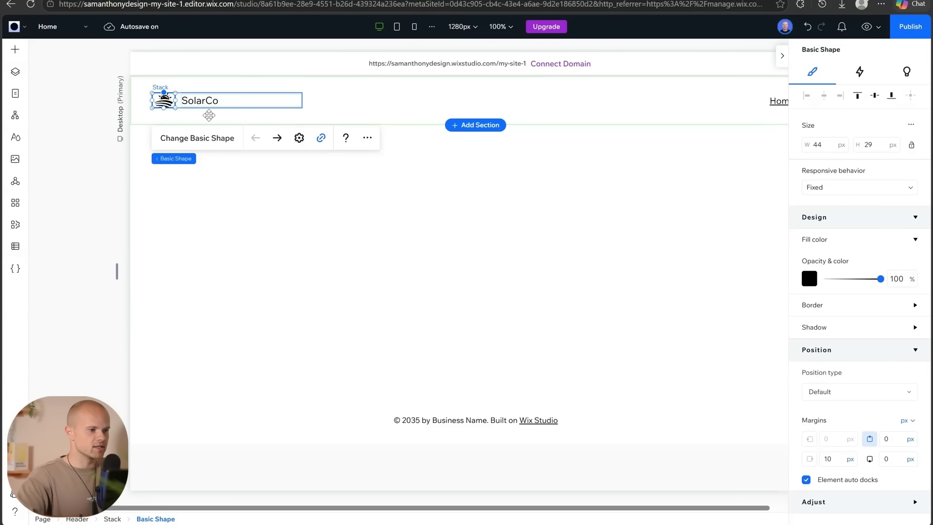
{"action": "left_click", "coordinate": [213, 121]}
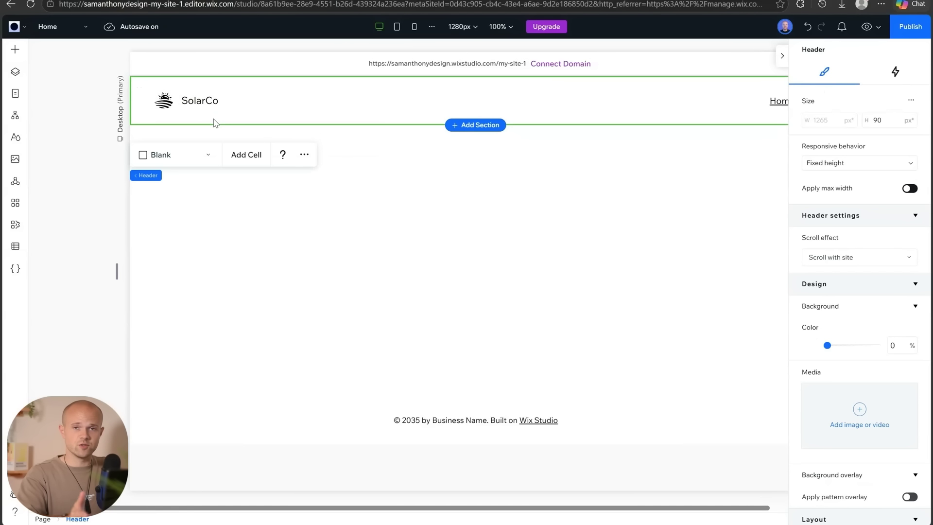
Look at the header menu's items and the types of item that can be added to it.
{"action": "left_click", "coordinate": [263, 95]}
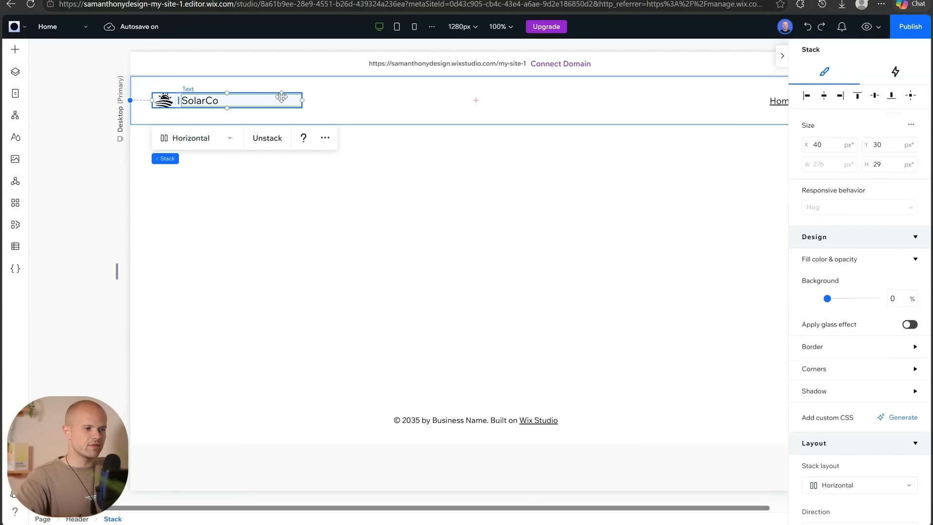
{"action": "left_click", "coordinate": [669, 93]}
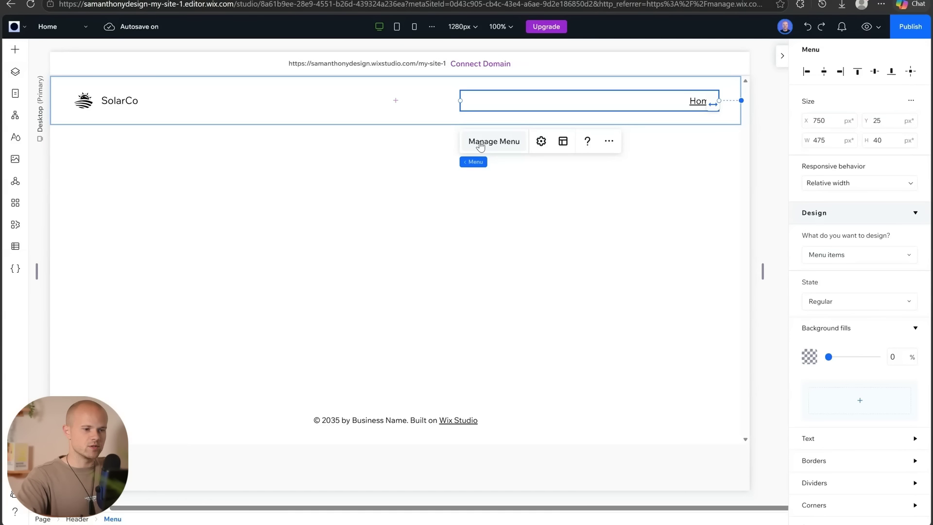
{"action": "left_click", "coordinate": [480, 142]}
{"action": "left_click", "coordinate": [112, 334]}
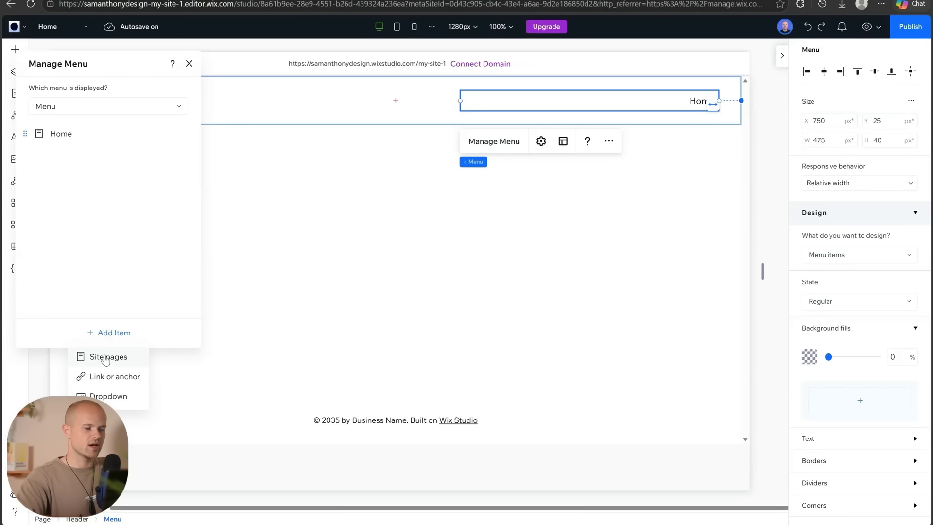
{"action": "left_click", "coordinate": [130, 231]}
{"action": "left_click", "coordinate": [189, 64]}
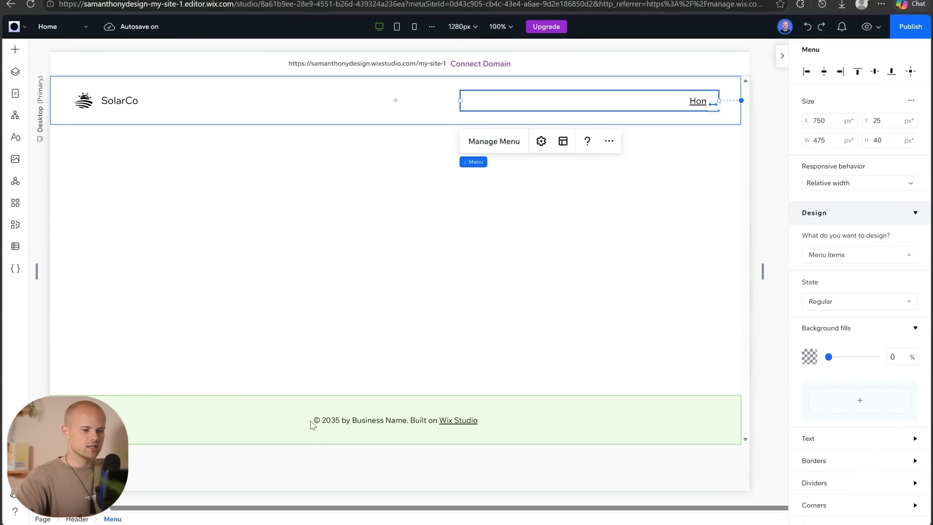
Replace "Business Name" in the footer copyright line with "SolarCo".
{"action": "left_click", "coordinate": [361, 419]}
{"action": "double_click", "coordinate": [362, 419]}
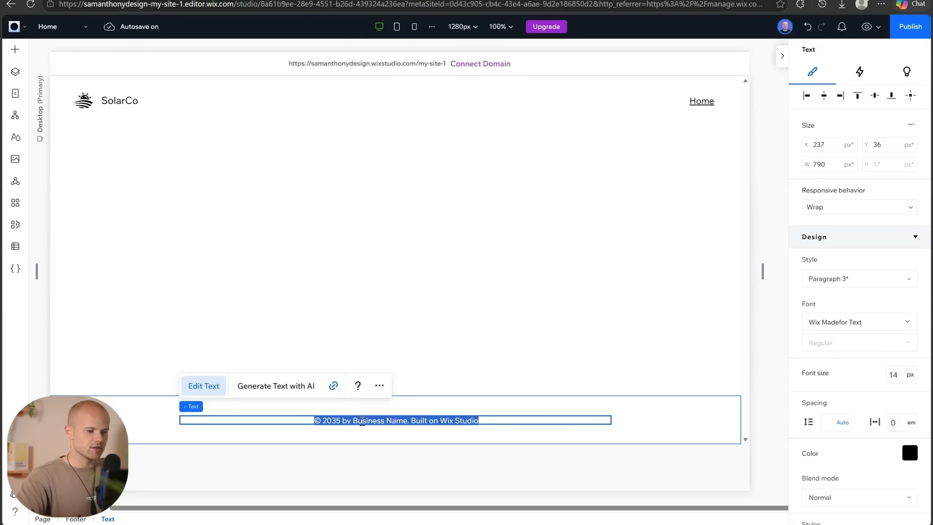
{"action": "left_click_drag", "start_coordinate": [353, 420], "coordinate": [404, 417]}
{"action": "type", "text": "S"}
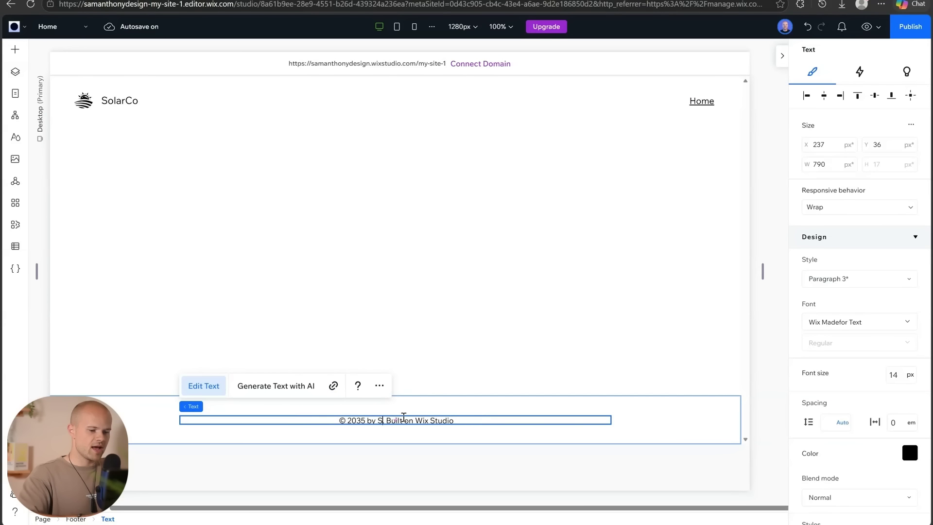
{"action": "type", "text": "olarCo"}
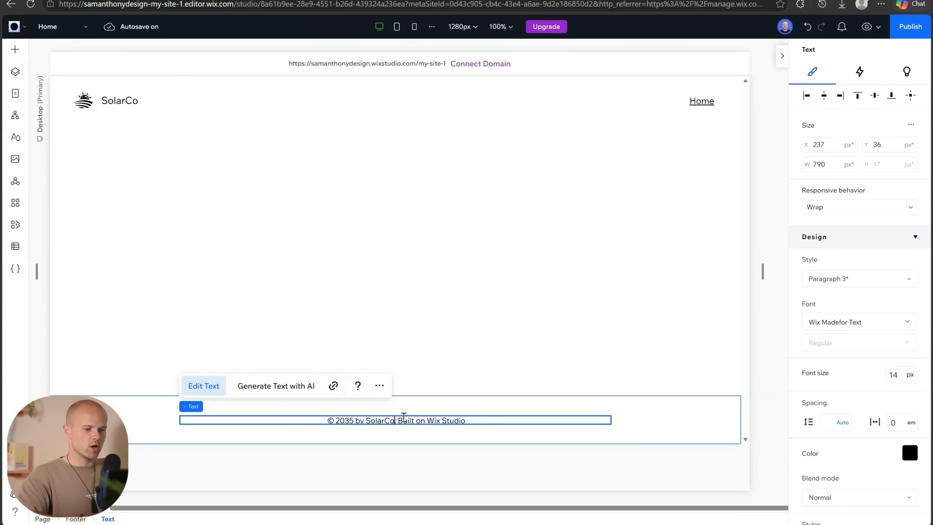
{"action": "left_click", "coordinate": [495, 318]}
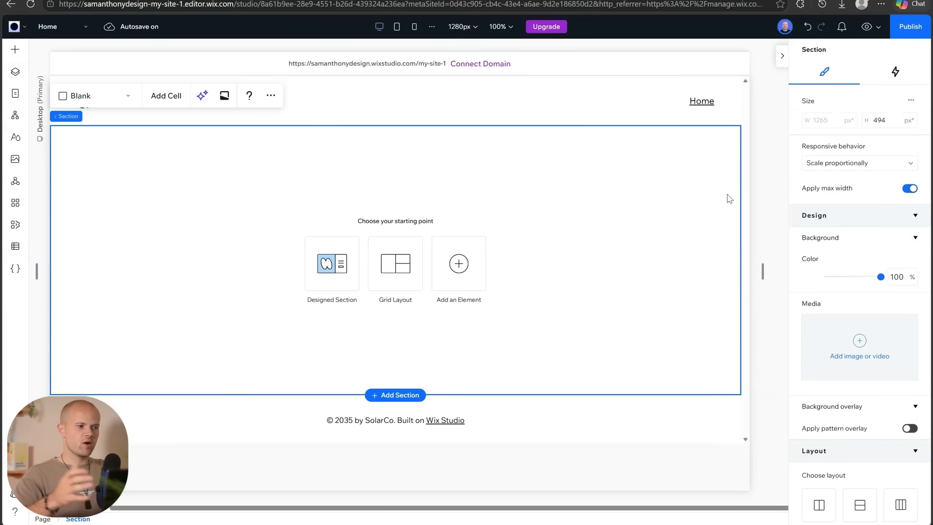
Fill the empty page section with the "Building Strong Foundations" designed section from the Welcome category.
{"action": "left_click", "coordinate": [779, 200]}
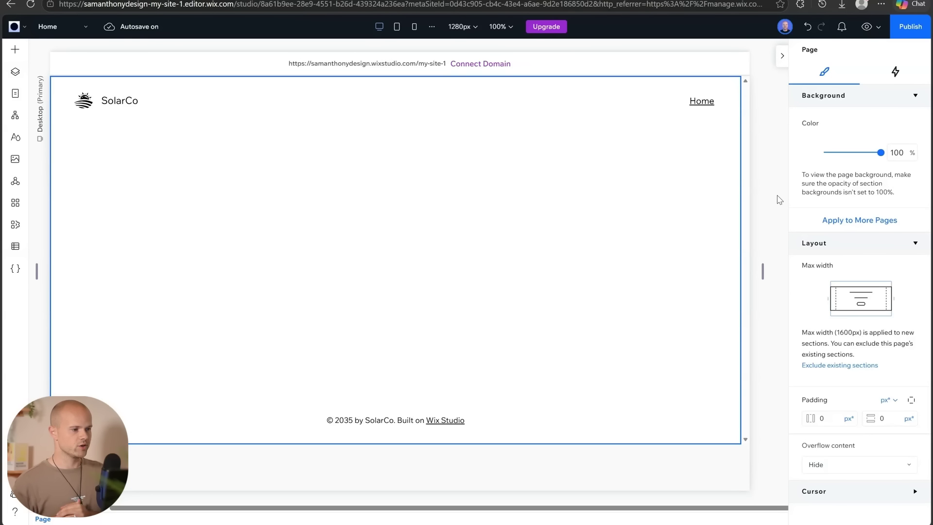
{"action": "left_click", "coordinate": [332, 167]}
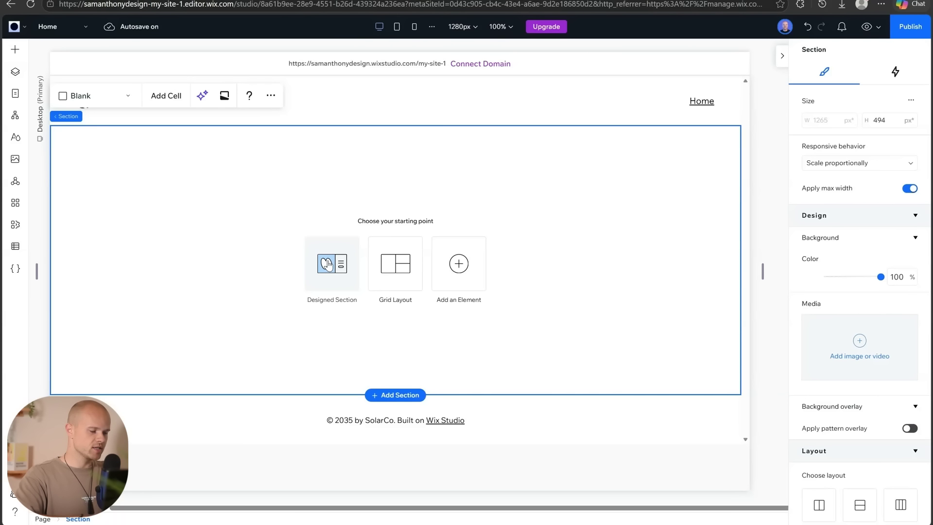
{"action": "left_click", "coordinate": [327, 264]}
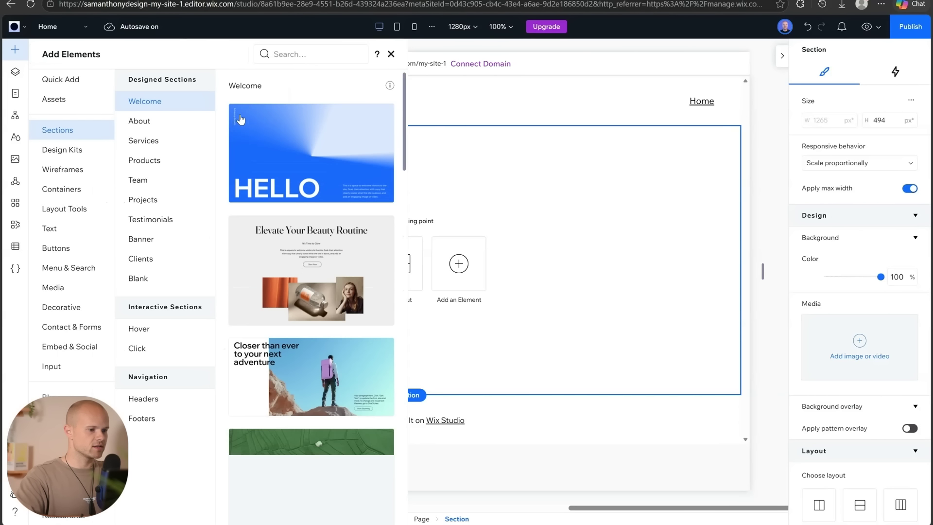
{"action": "scroll", "coordinate": [323, 359], "scroll_direction": "down", "scroll_amount": 7}
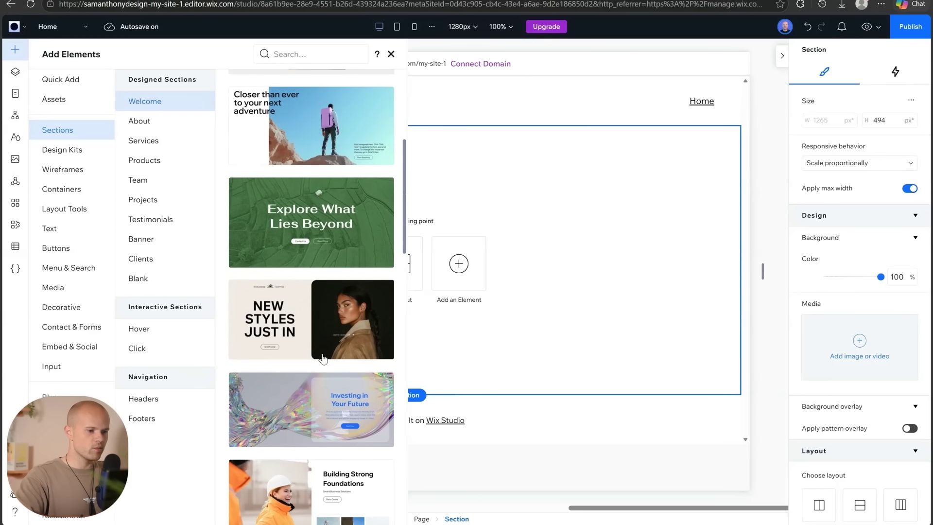
{"action": "scroll", "coordinate": [323, 360], "scroll_direction": "down", "scroll_amount": 10}
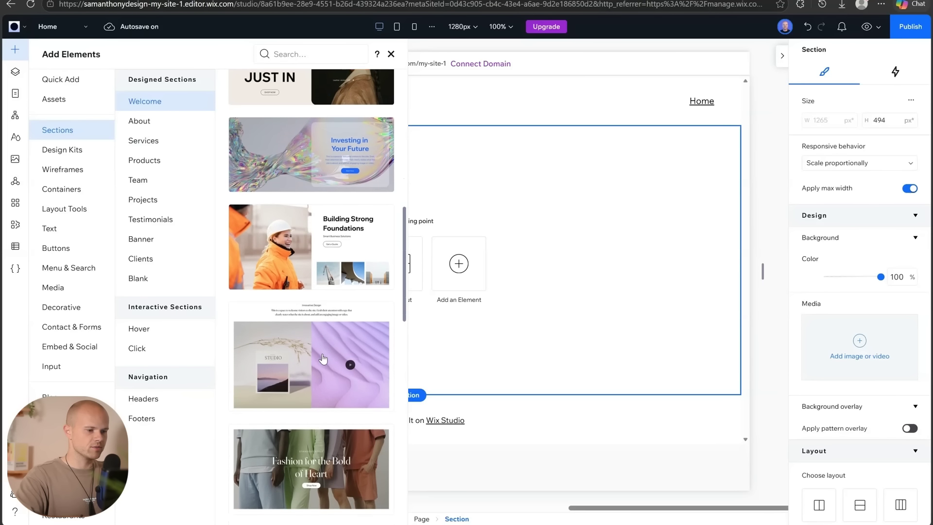
{"action": "scroll", "coordinate": [323, 359], "scroll_direction": "up", "scroll_amount": 9}
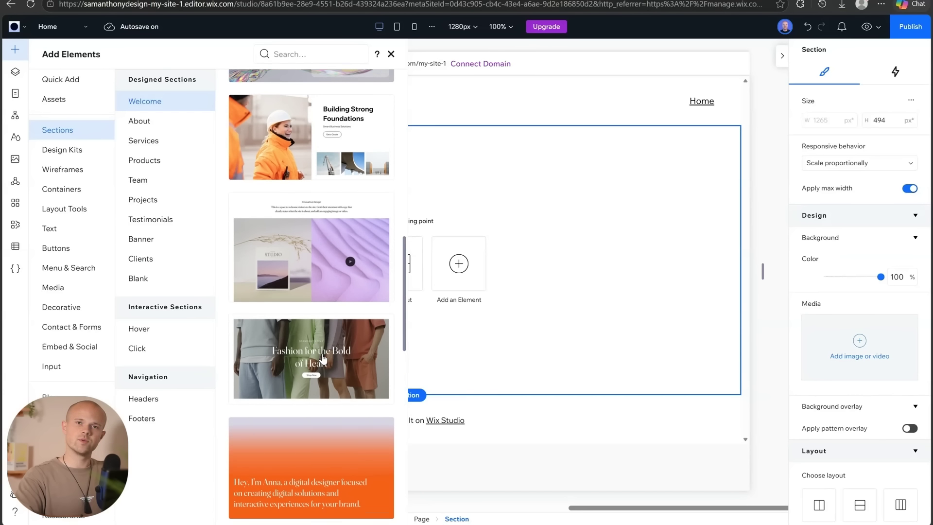
{"action": "scroll", "coordinate": [323, 359], "scroll_direction": "up", "scroll_amount": 1}
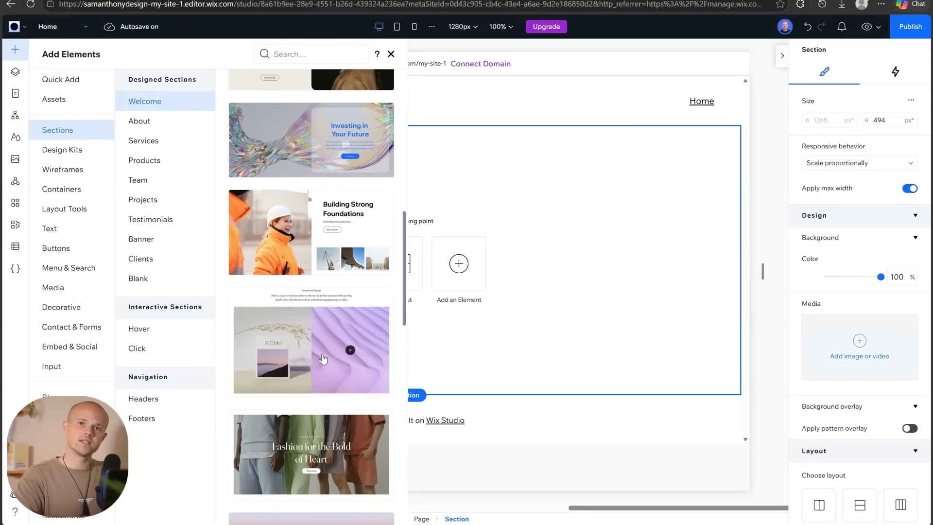
{"action": "scroll", "coordinate": [323, 359], "scroll_direction": "up", "scroll_amount": 1}
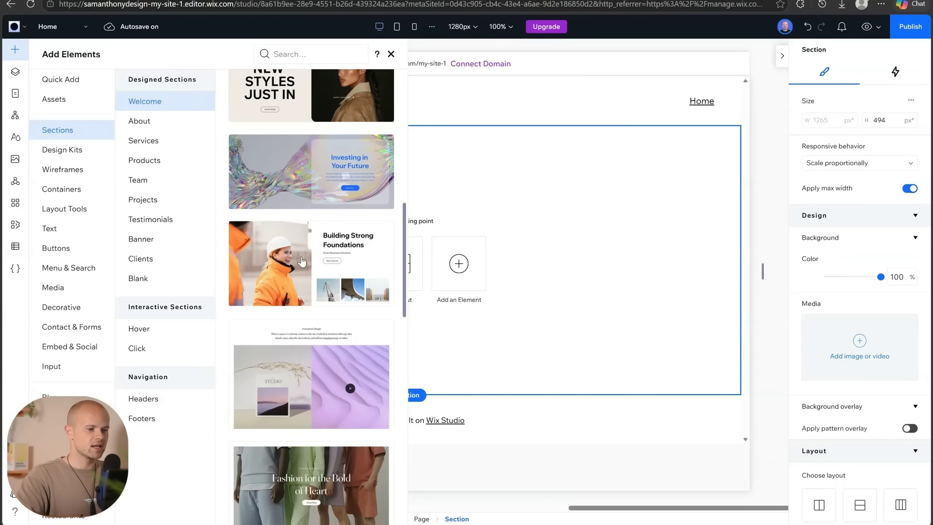
{"action": "left_click", "coordinate": [299, 258]}
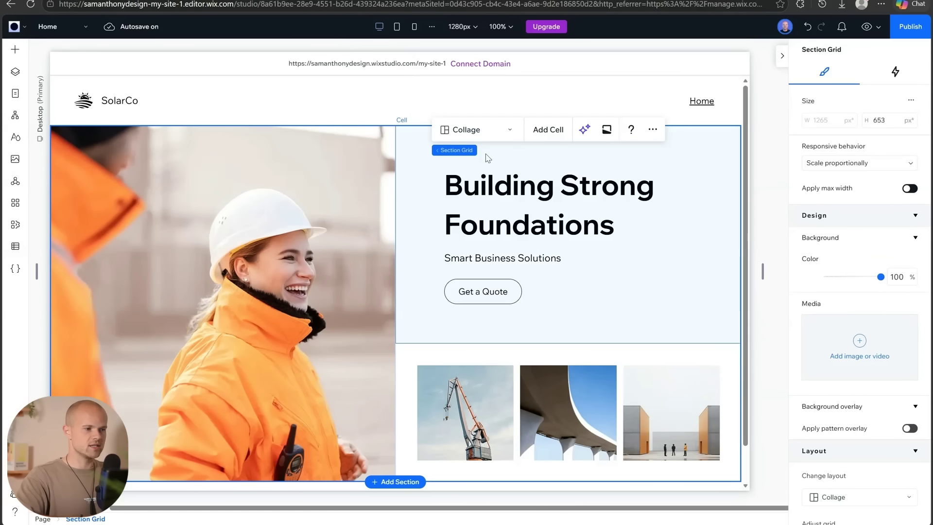
Examine how the Welcome section is divided into cells in the page's layer structure.
{"action": "scroll", "coordinate": [471, 251], "scroll_direction": "down", "scroll_amount": 1}
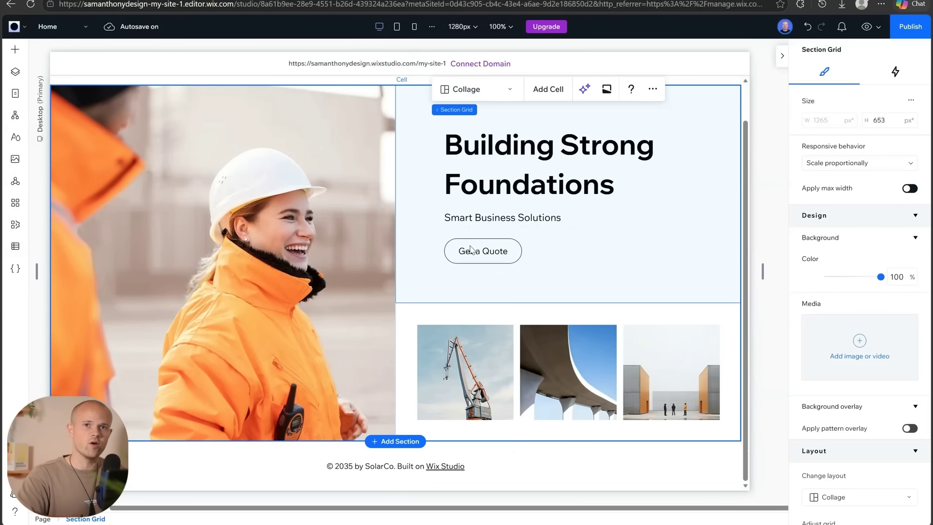
{"action": "scroll", "coordinate": [470, 250], "scroll_direction": "up", "scroll_amount": 1}
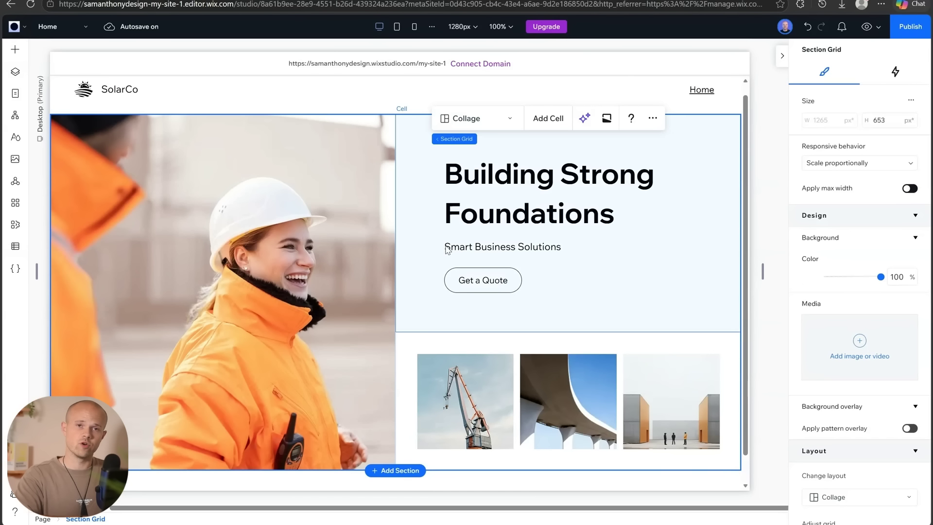
{"action": "left_click", "coordinate": [14, 74]}
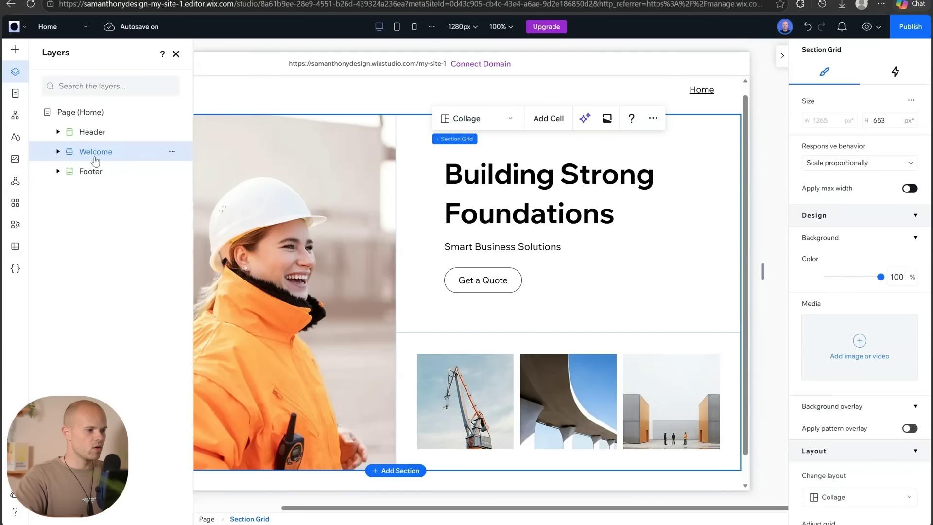
{"action": "left_click", "coordinate": [57, 151]}
{"action": "left_click", "coordinate": [106, 175]}
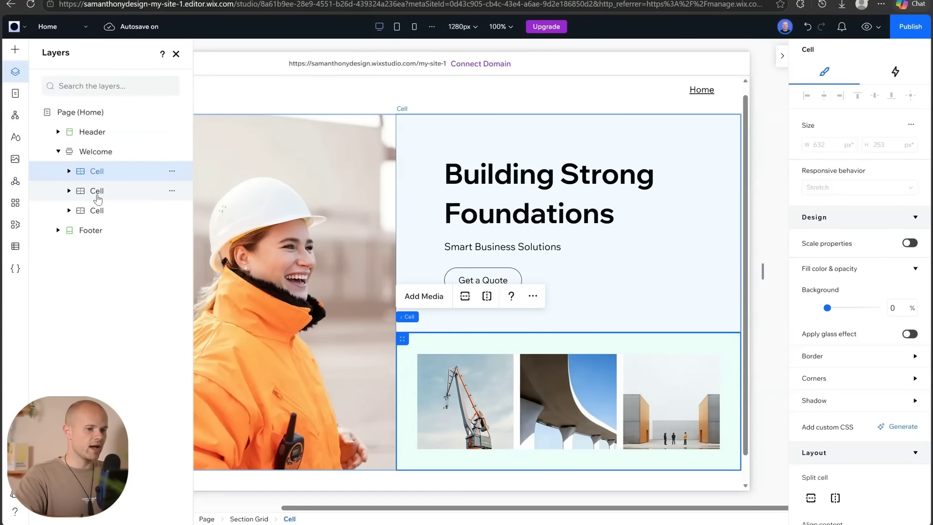
{"action": "left_click", "coordinate": [124, 191]}
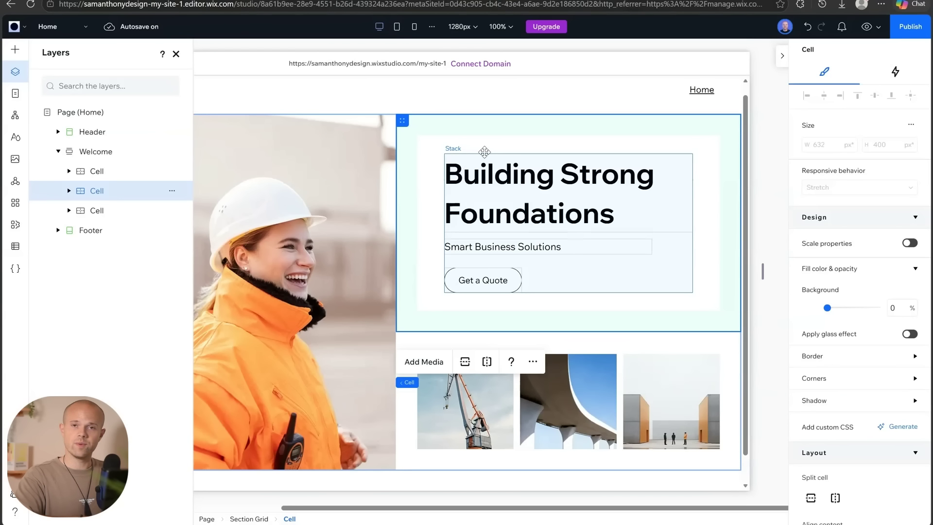
{"action": "left_click", "coordinate": [125, 212]}
{"action": "scroll", "coordinate": [347, 297], "scroll_direction": "left", "scroll_amount": 3}
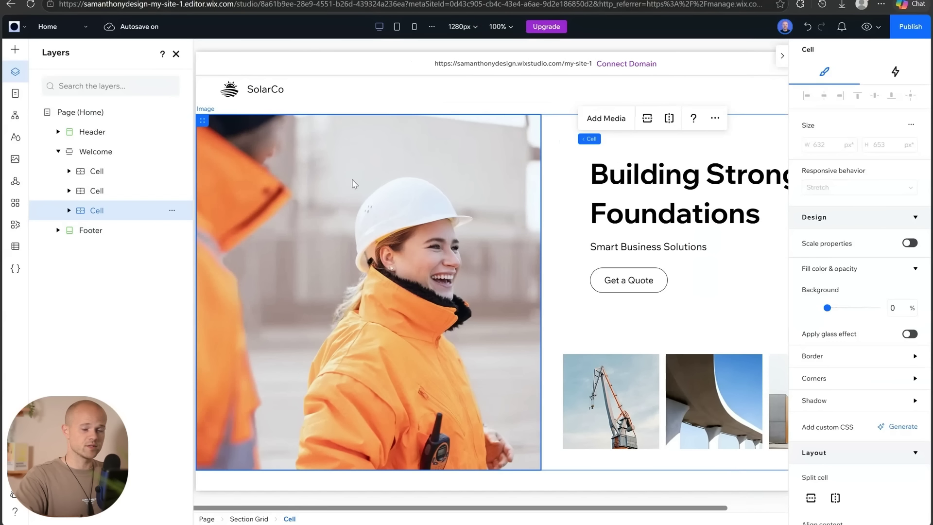
Examine the elements nested inside the Welcome section's image cell and its text stack.
{"action": "left_click", "coordinate": [68, 210]}
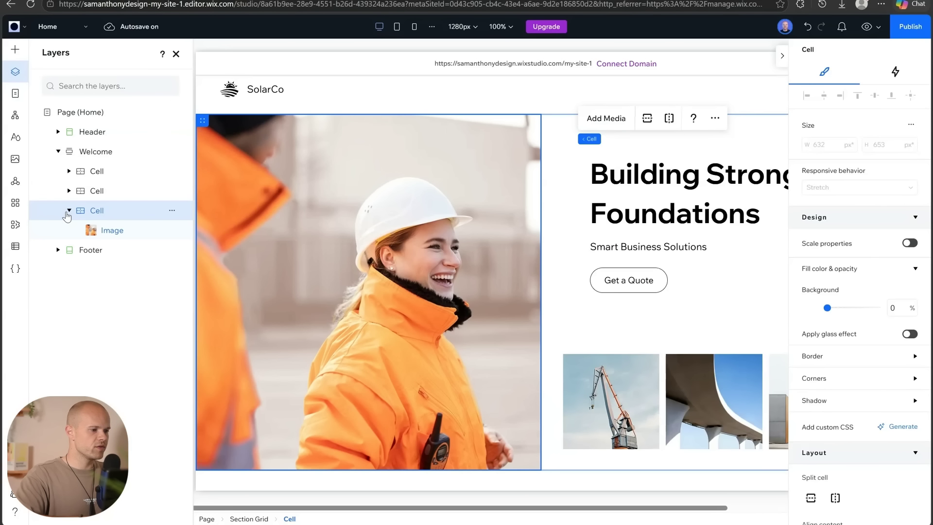
{"action": "left_click", "coordinate": [69, 191]}
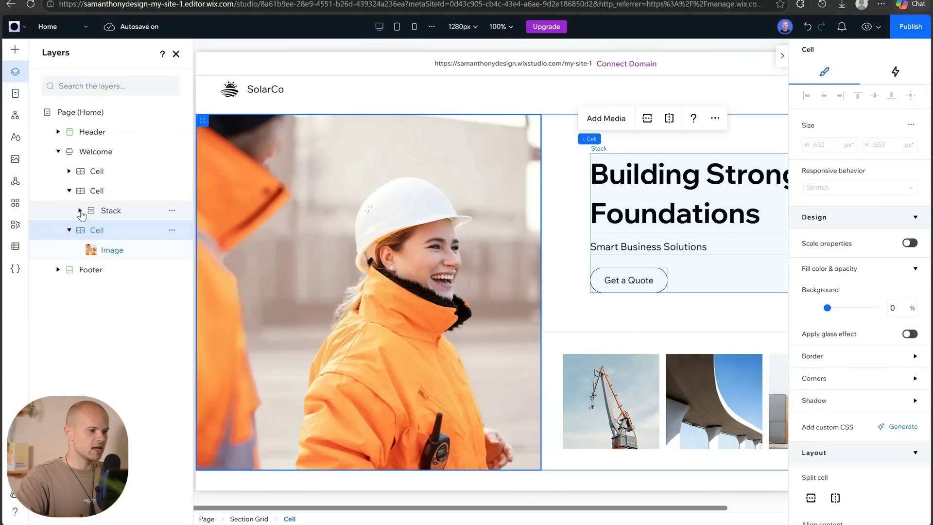
{"action": "left_click", "coordinate": [79, 210]}
{"action": "left_click", "coordinate": [118, 230]}
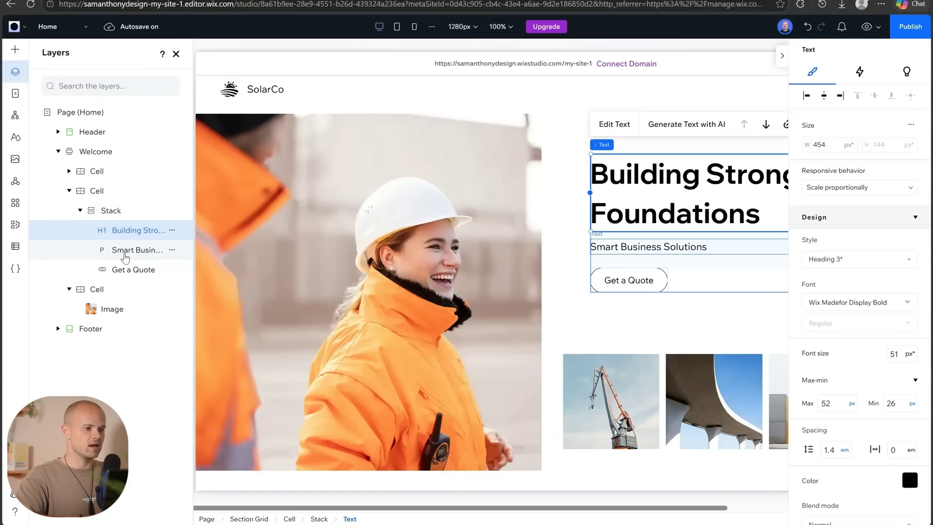
{"action": "left_click", "coordinate": [110, 210]}
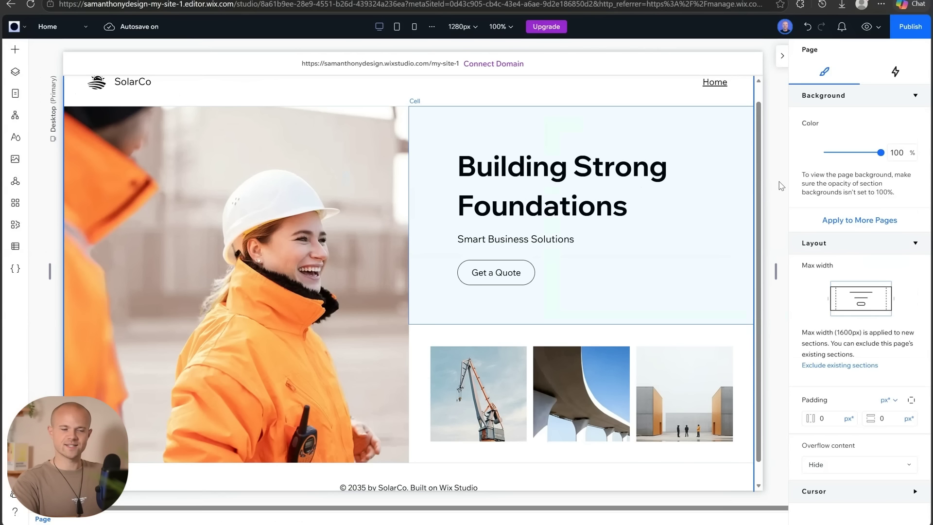
Search the Wix media for "solar power" and replace the large welcome image with the "Modern Solar Home" photo.
{"action": "left_click", "coordinate": [275, 288]}
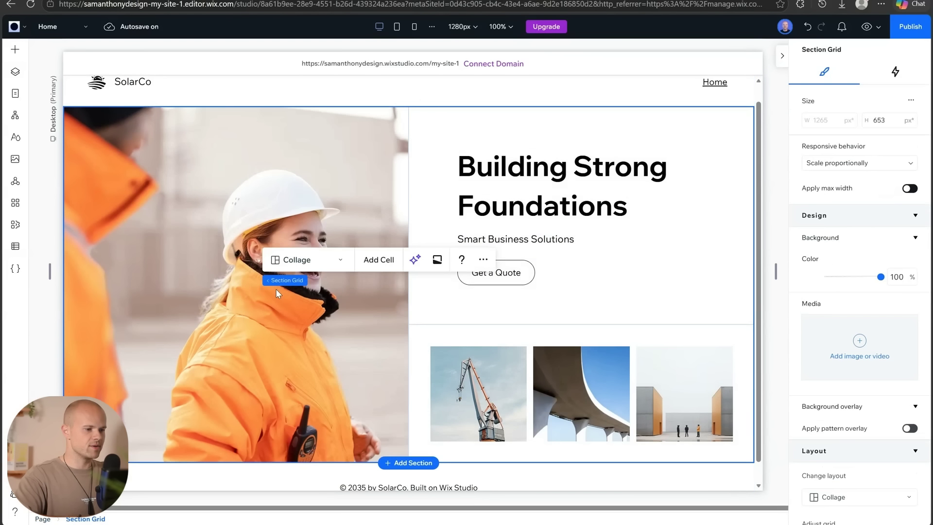
{"action": "left_click", "coordinate": [217, 307]}
{"action": "left_click", "coordinate": [234, 278]}
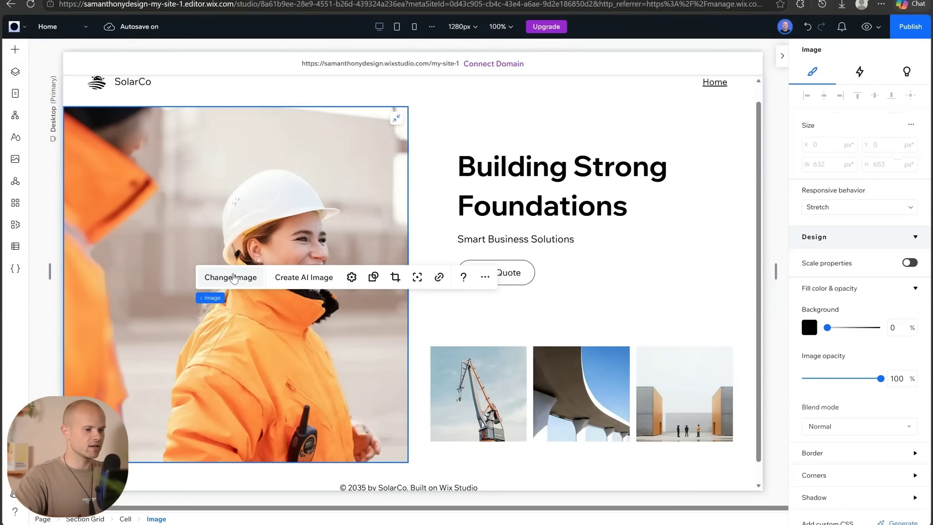
{"action": "left_click", "coordinate": [328, 92]}
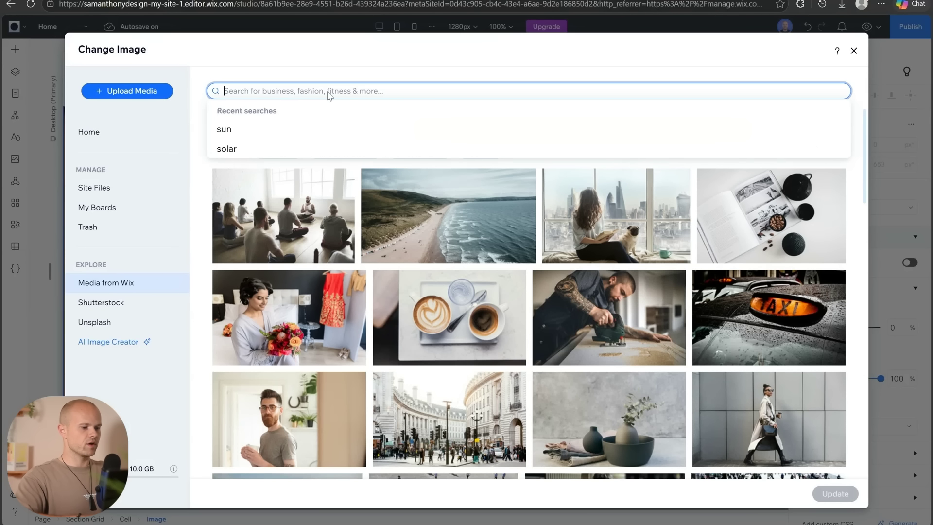
{"action": "type", "text": "solar p"}
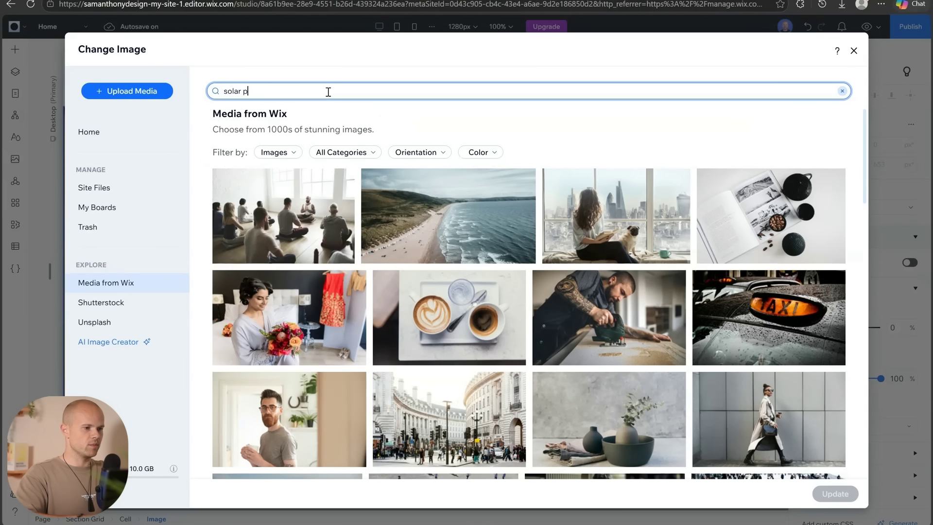
{"action": "type", "text": "ower"}
{"action": "key", "text": "Return"}
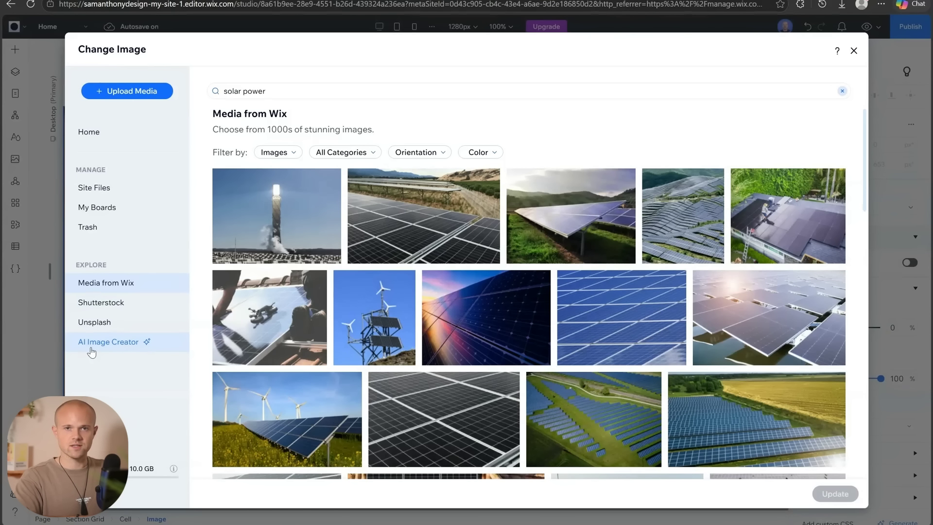
{"action": "scroll", "coordinate": [456, 306], "scroll_direction": "down", "scroll_amount": 5}
{"action": "left_click", "coordinate": [452, 308]}
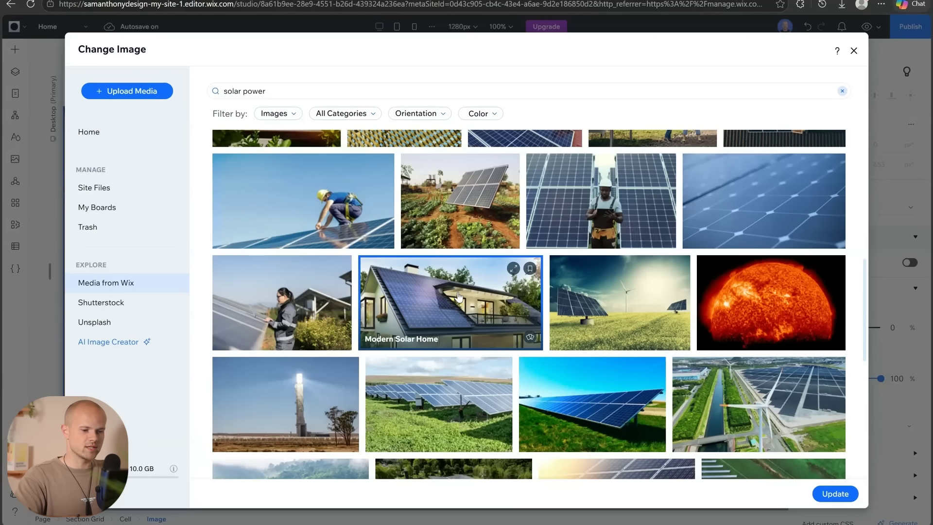
{"action": "left_click", "coordinate": [831, 495]}
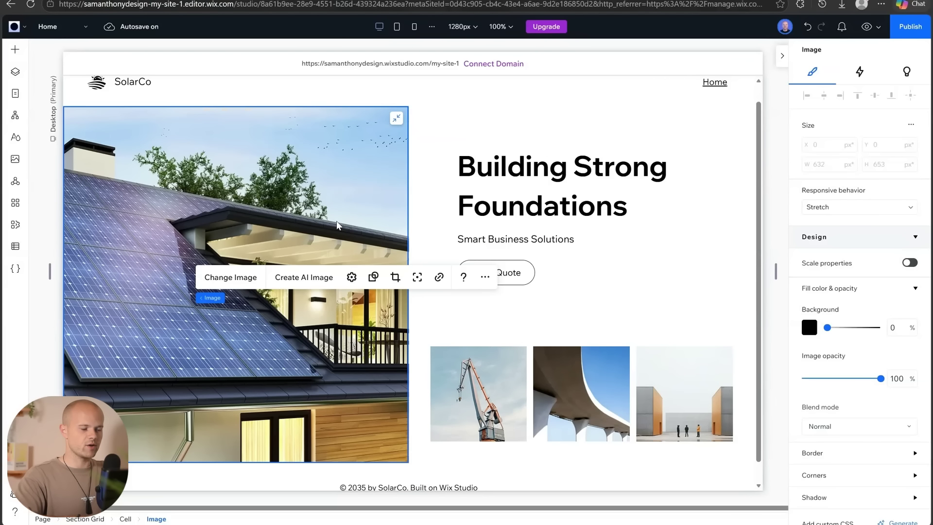
Replace the three small repeater images with photos of rooftop solar panels and panel installers.
{"action": "left_click", "coordinate": [419, 340]}
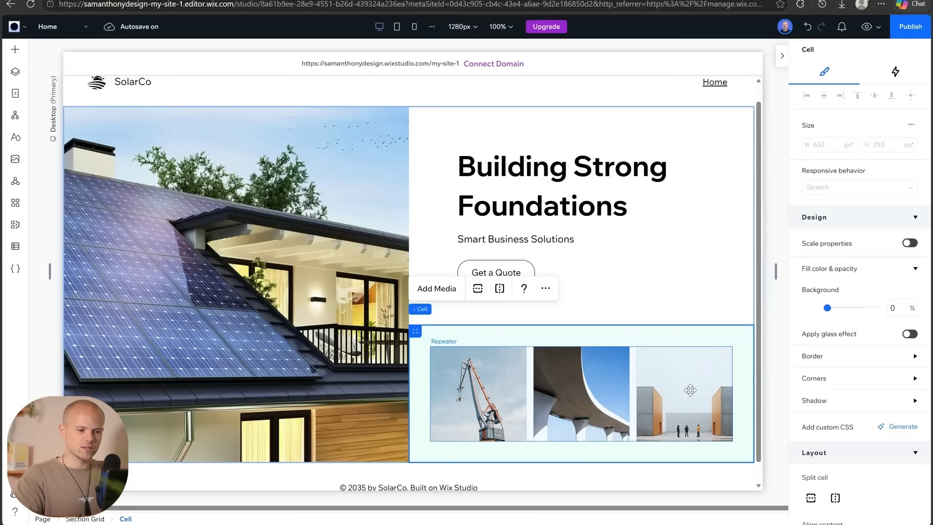
{"action": "left_click", "coordinate": [459, 416]}
{"action": "left_click", "coordinate": [459, 417]}
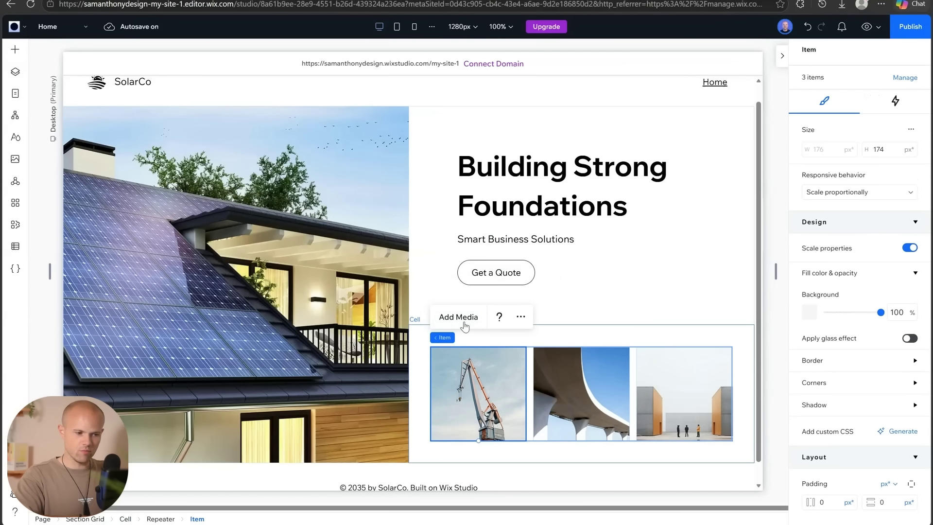
{"action": "left_click", "coordinate": [462, 318]}
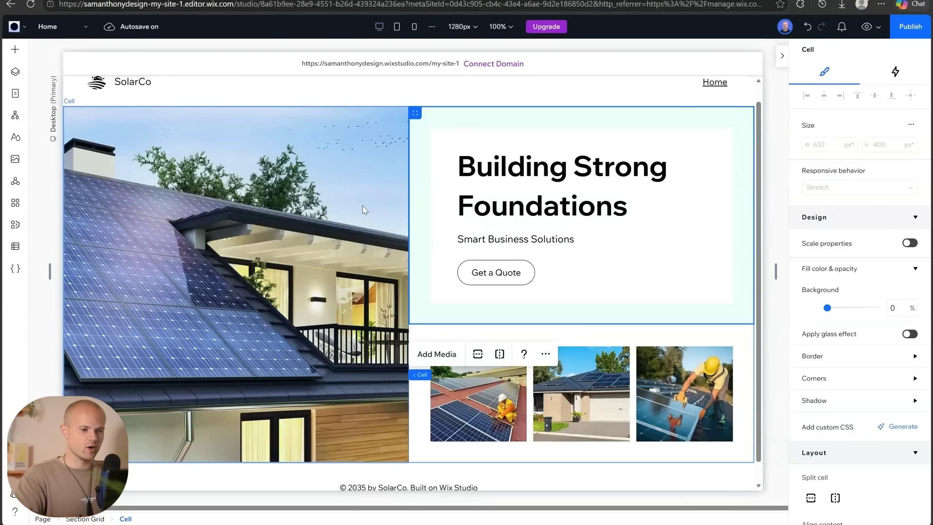
Change the welcome heading to "Smart Solar Panels for Your Home" and the subtitle to "With 24/7 support and free installation", and open the button's settings.
{"action": "left_click", "coordinate": [498, 197]}
{"action": "left_click", "coordinate": [498, 198]}
{"action": "double_click", "coordinate": [499, 198]}
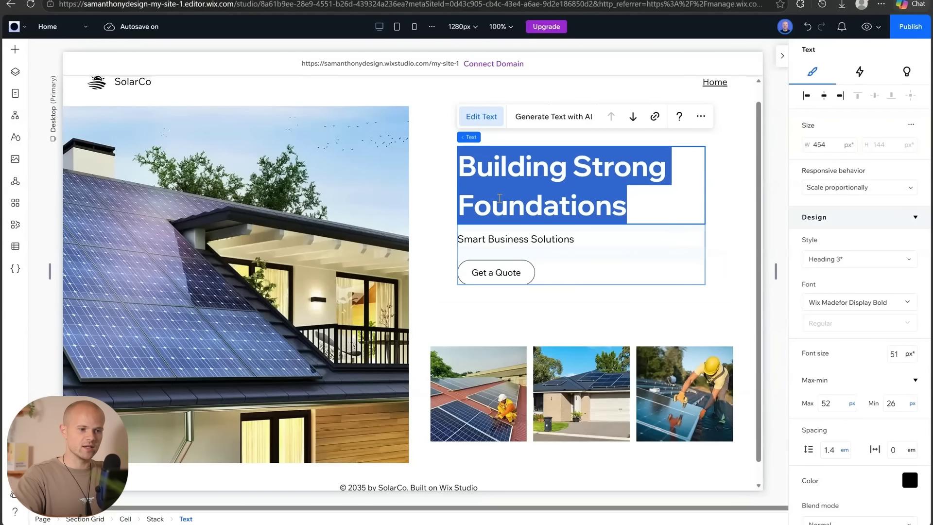
{"action": "double_click", "coordinate": [557, 159]}
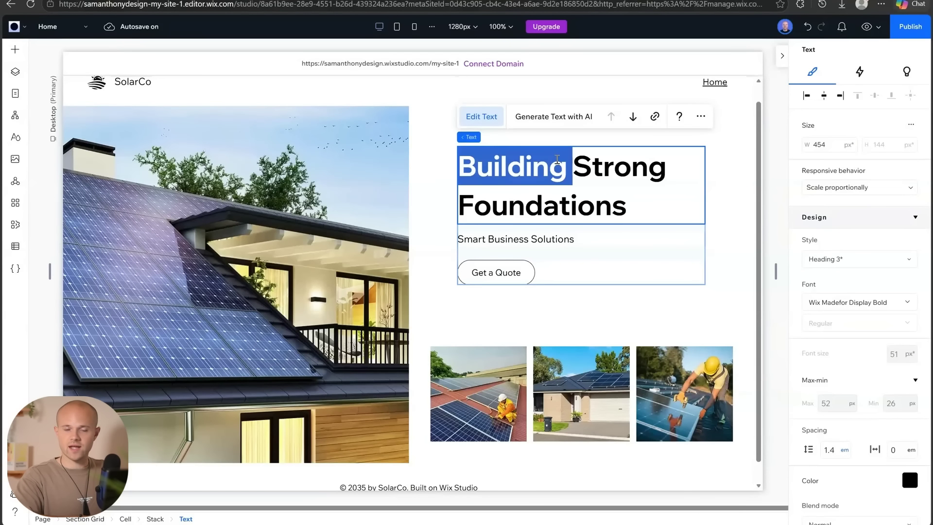
{"action": "left_click", "coordinate": [544, 239]}
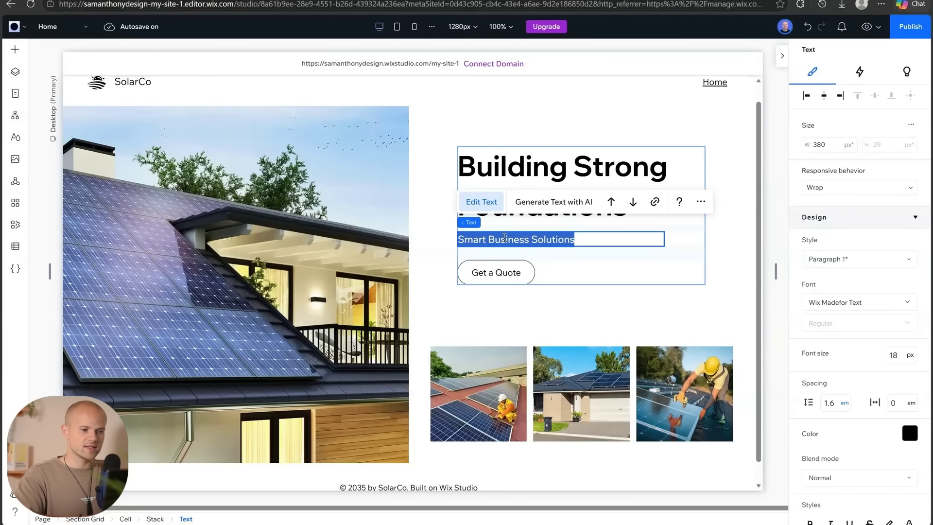
{"action": "left_click", "coordinate": [491, 274]}
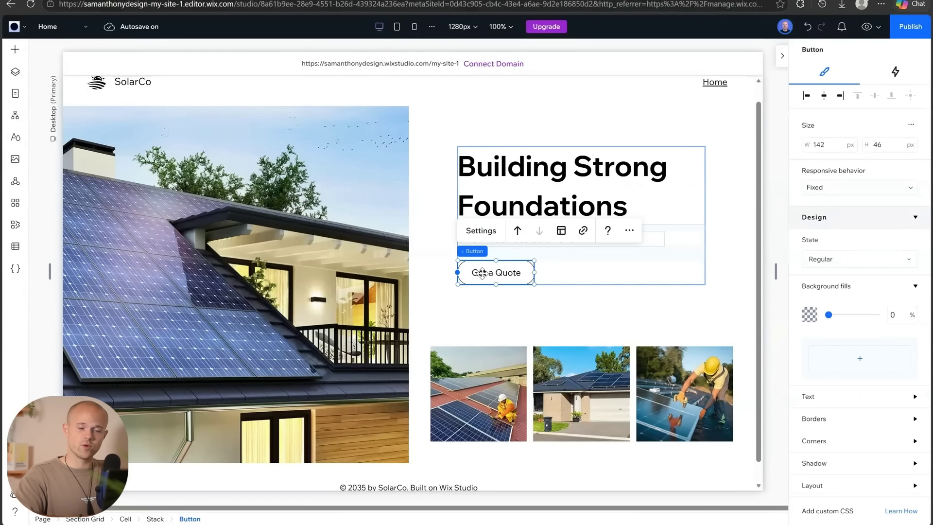
{"action": "left_click", "coordinate": [474, 232]}
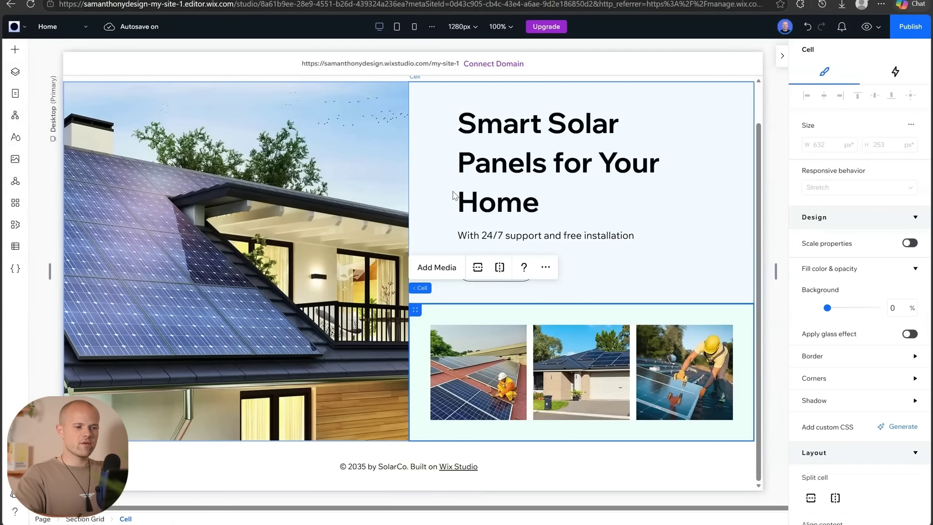
Apply the Heading 1 style to the welcome heading and review its remaining text design options.
{"action": "left_click", "coordinate": [499, 176]}
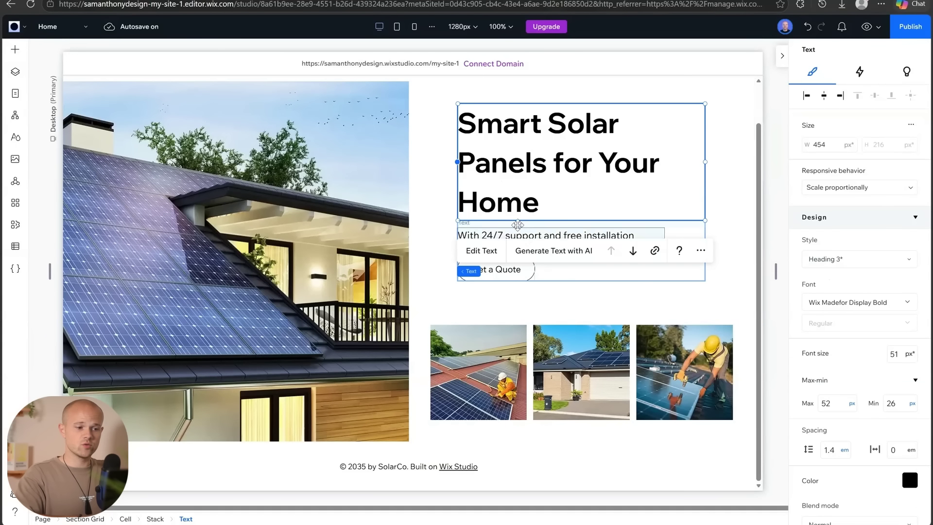
{"action": "left_click", "coordinate": [515, 267]}
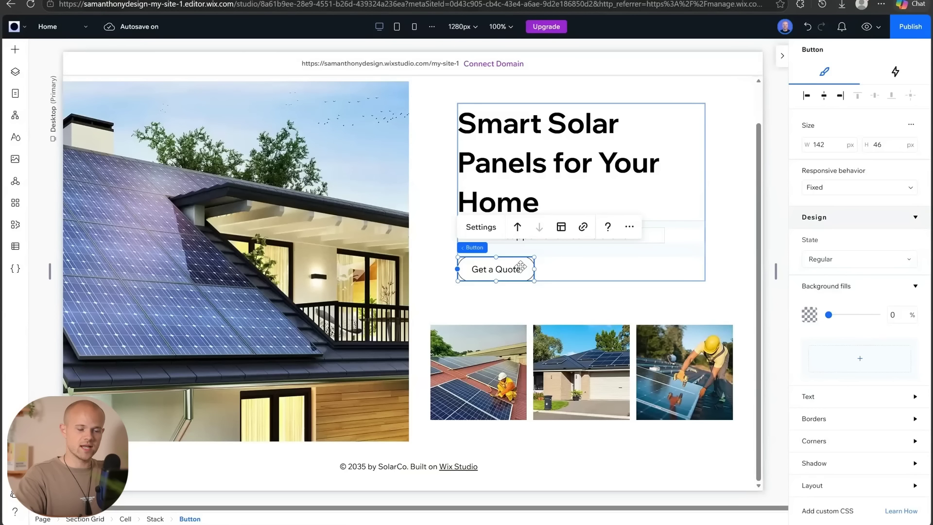
{"action": "scroll", "coordinate": [874, 231], "scroll_direction": "down", "scroll_amount": 2}
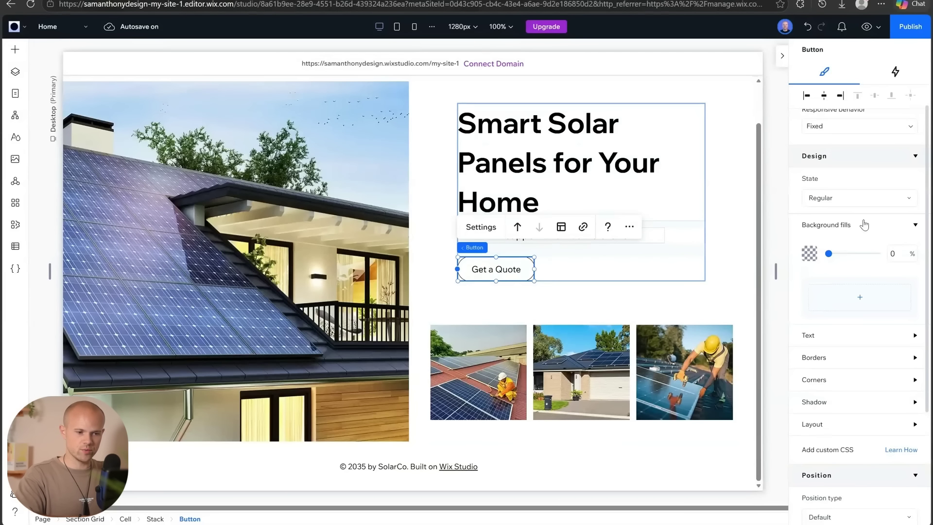
{"action": "left_click", "coordinate": [533, 158]}
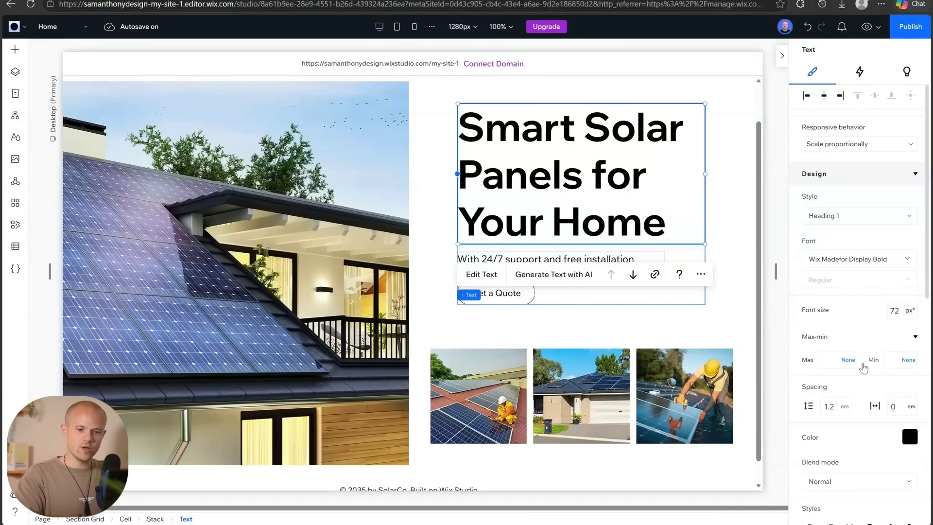
{"action": "scroll", "coordinate": [904, 340], "scroll_direction": "down", "scroll_amount": 4}
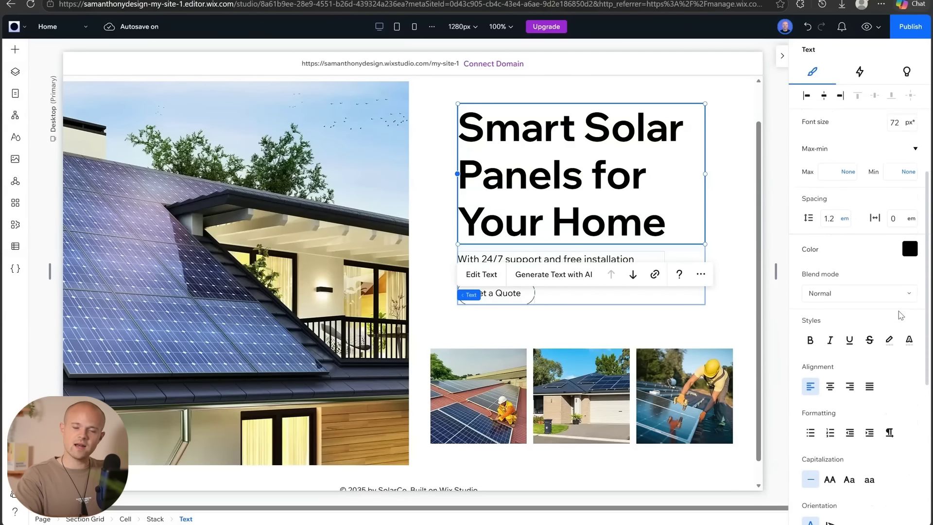
{"action": "scroll", "coordinate": [900, 315], "scroll_direction": "down", "scroll_amount": 1}
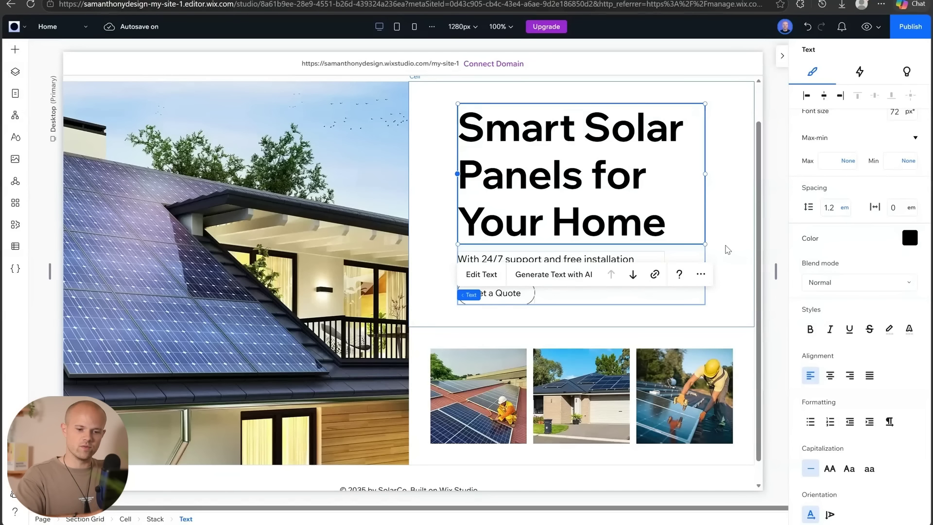
{"action": "scroll", "coordinate": [833, 282], "scroll_direction": "down", "scroll_amount": 6}
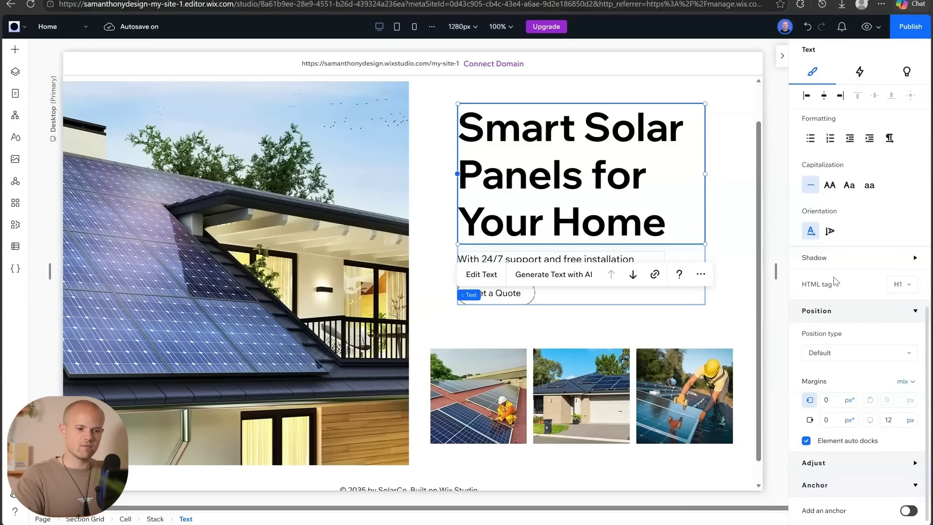
Look over the design options available for the subtitle and the "Get a Quote" button.
{"action": "left_click", "coordinate": [537, 259]}
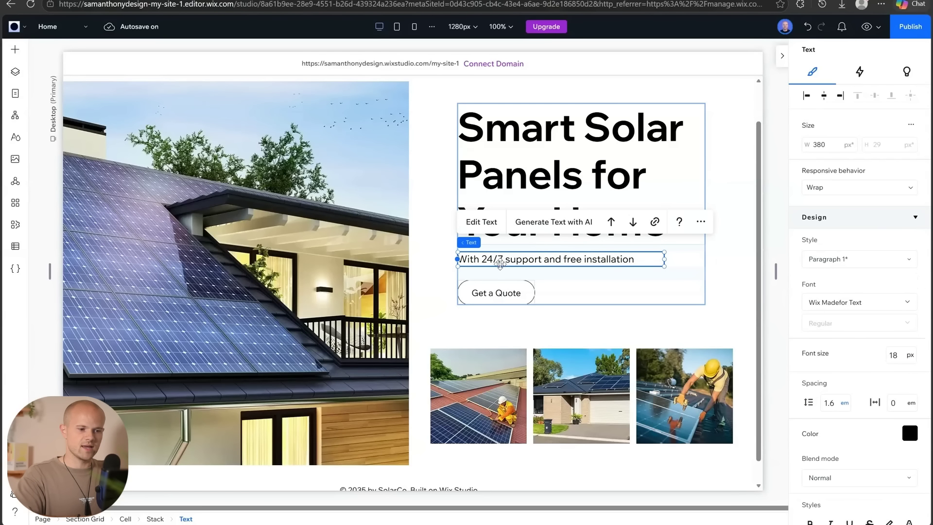
{"action": "left_click", "coordinate": [497, 290]}
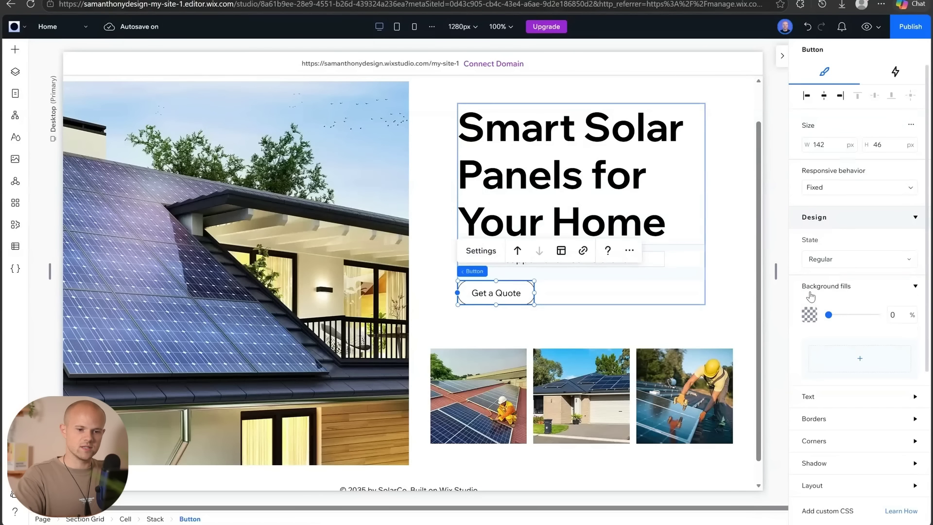
{"action": "scroll", "coordinate": [811, 294], "scroll_direction": "down", "scroll_amount": 5}
{"action": "scroll", "coordinate": [811, 294], "scroll_direction": "up", "scroll_amount": 5}
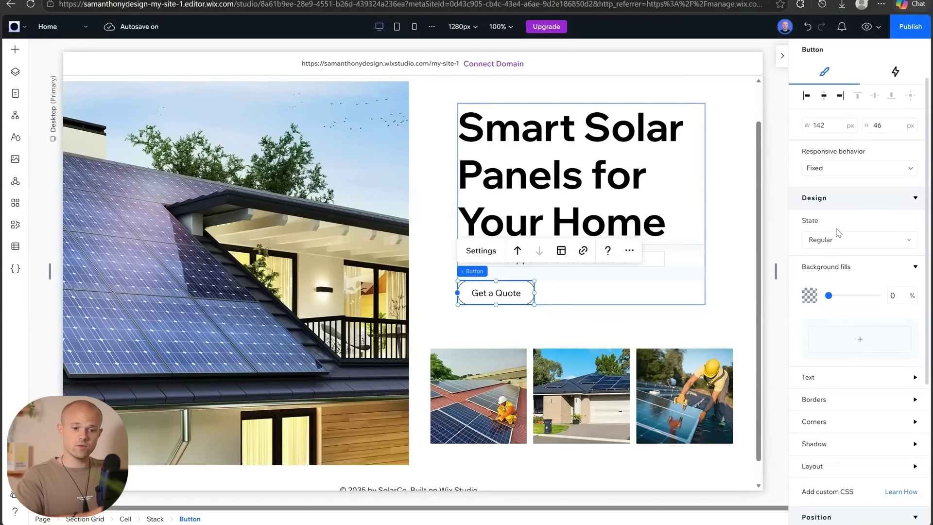
Compare the "Get a Quote" button's hover state design with its regular state.
{"action": "left_click", "coordinate": [816, 242]}
{"action": "left_click", "coordinate": [818, 261]}
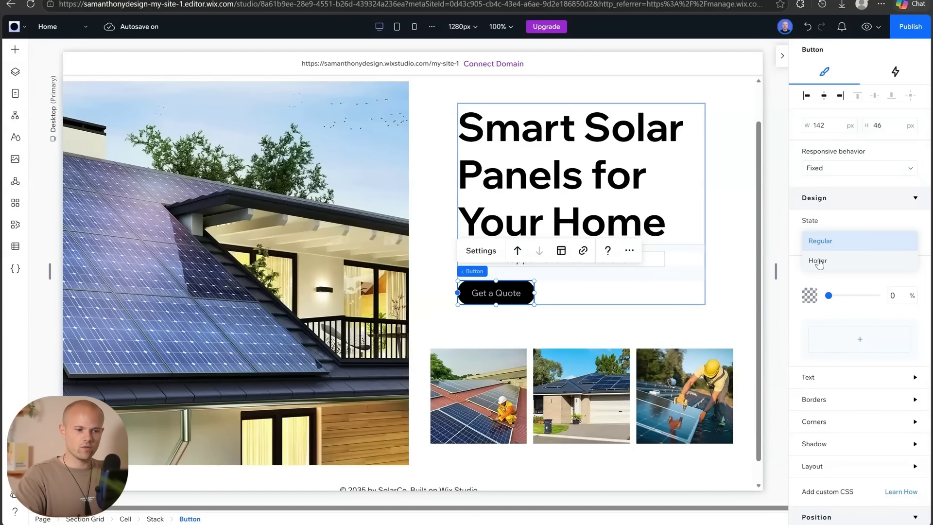
{"action": "left_click", "coordinate": [821, 252]}
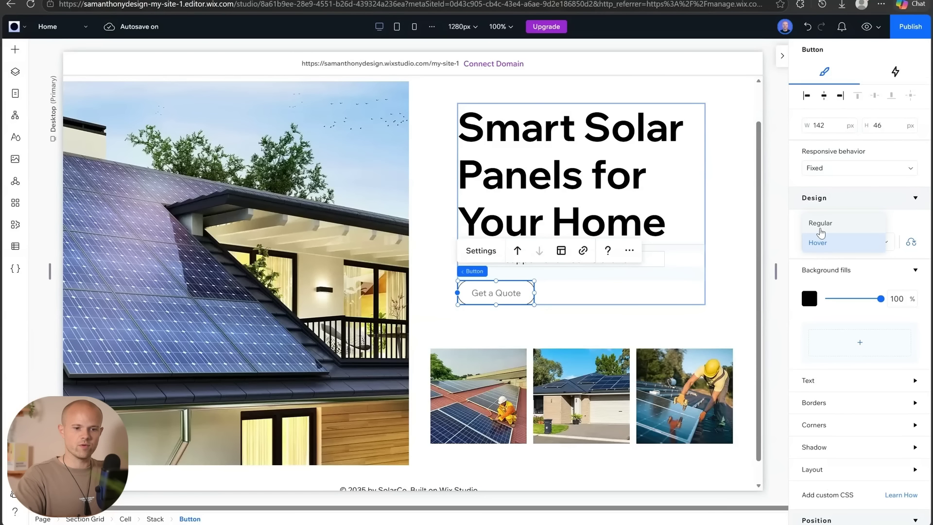
{"action": "left_click", "coordinate": [820, 223]}
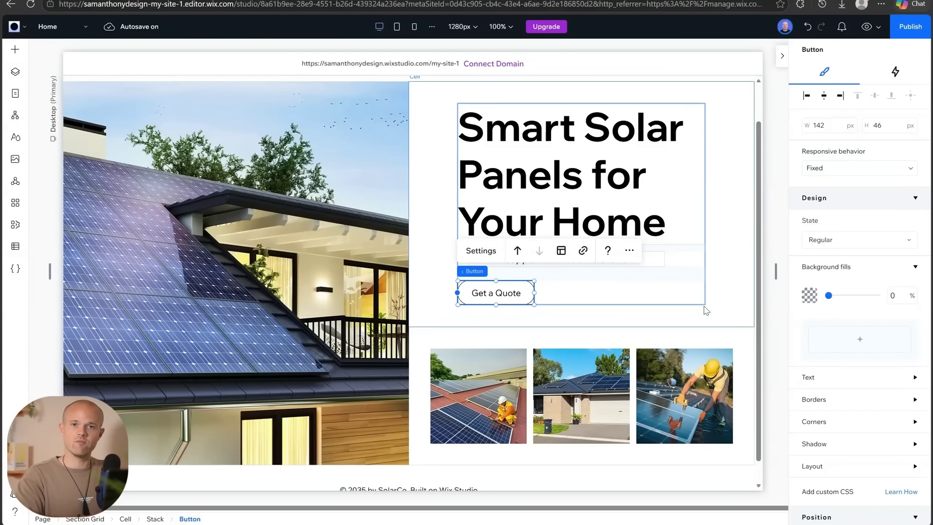
Add a new section below the welcome section and lay it out as a three-column section grid.
{"action": "left_click", "coordinate": [733, 303]}
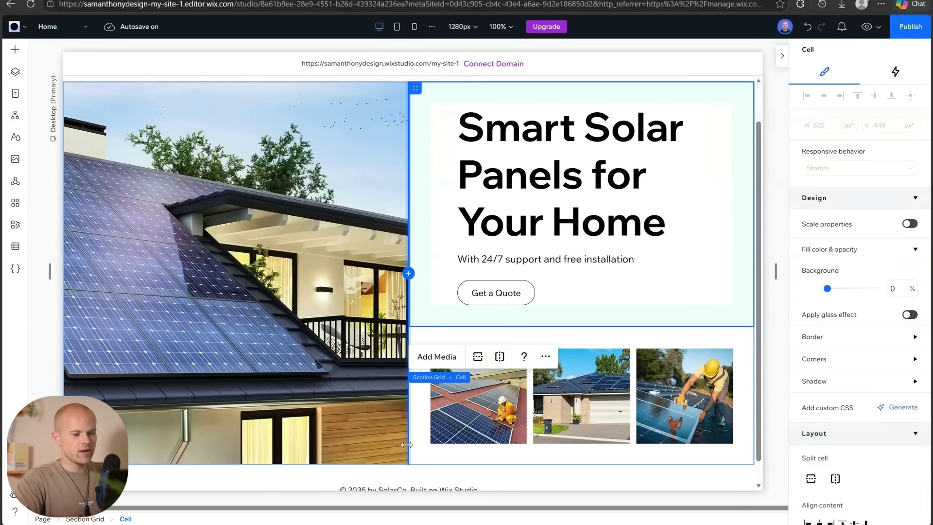
{"action": "mouse_move", "coordinate": [408, 471]}
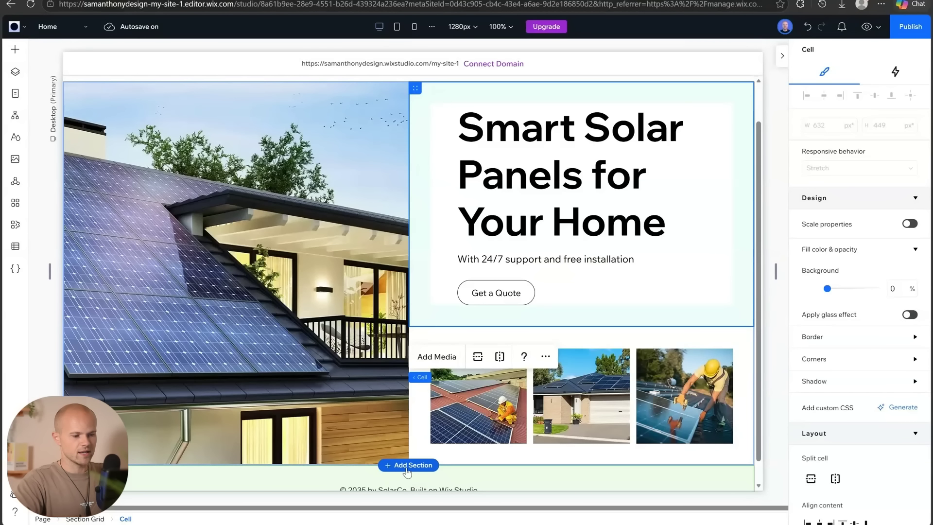
{"action": "left_click", "coordinate": [395, 469]}
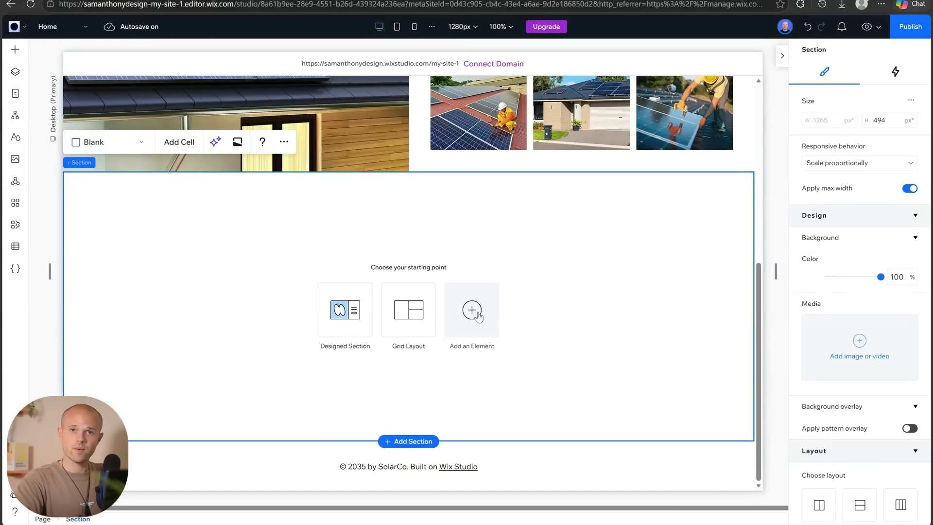
{"action": "left_click", "coordinate": [405, 319]}
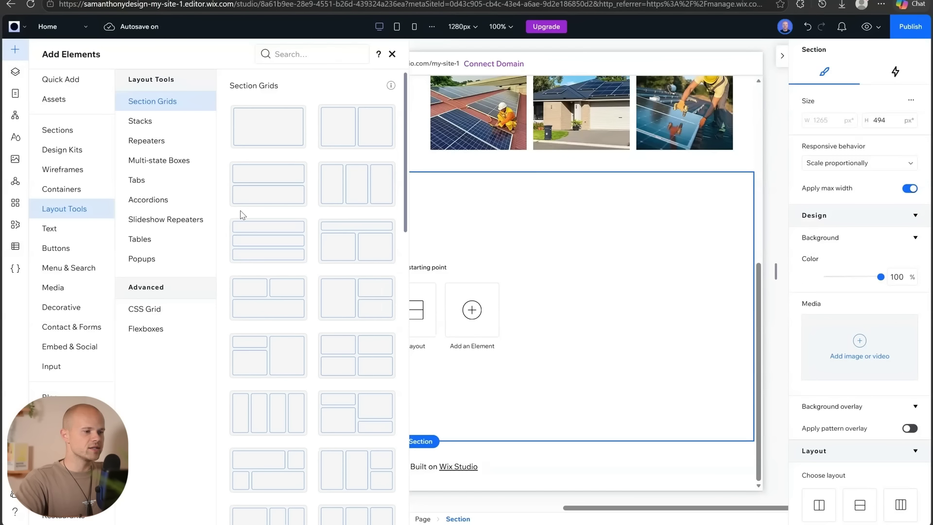
{"action": "left_click", "coordinate": [341, 187]}
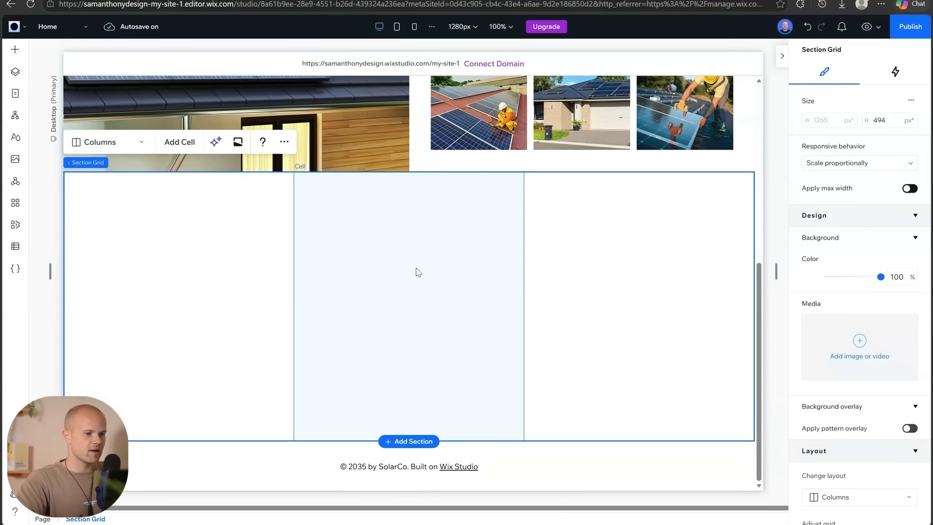
Check the new section grid's cells in the layer list and select the first column's cell.
{"action": "left_click", "coordinate": [15, 71]}
{"action": "left_click", "coordinate": [58, 171]}
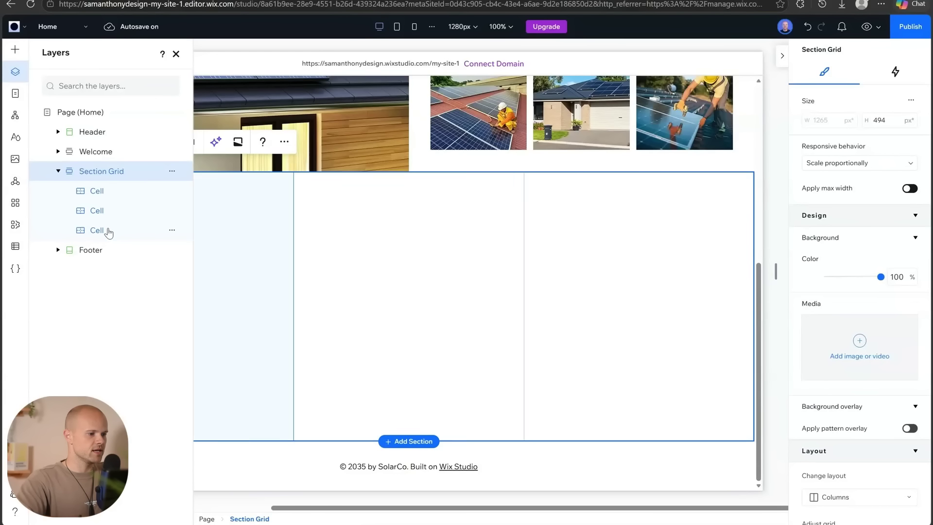
{"action": "left_click", "coordinate": [222, 269]}
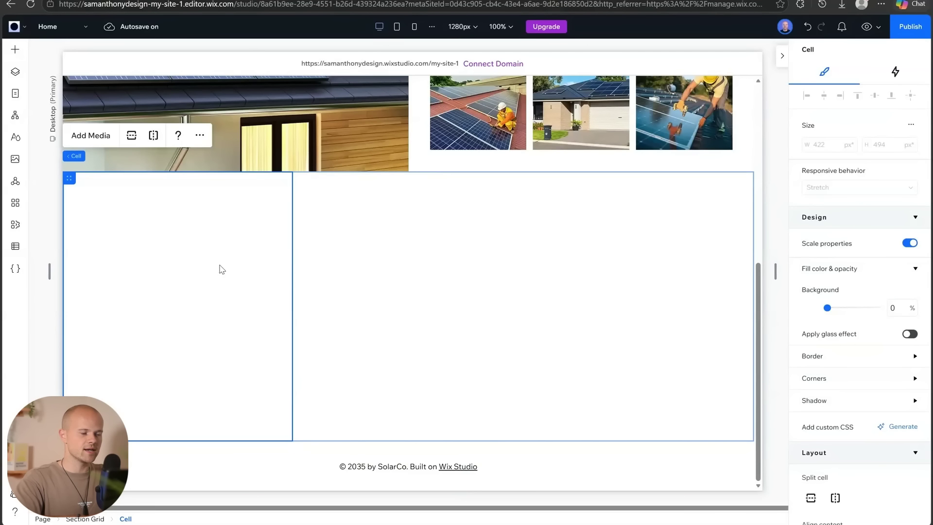
Examine how the header's logo and SolarCo text are stacked and how the welcome section's content is arranged.
{"action": "scroll", "coordinate": [220, 265], "scroll_direction": "up", "scroll_amount": 6}
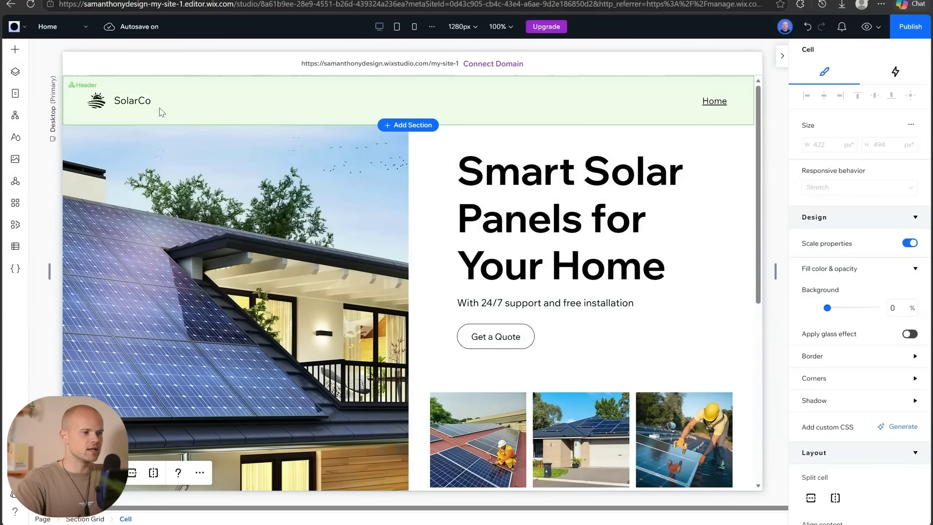
{"action": "left_click", "coordinate": [116, 109]}
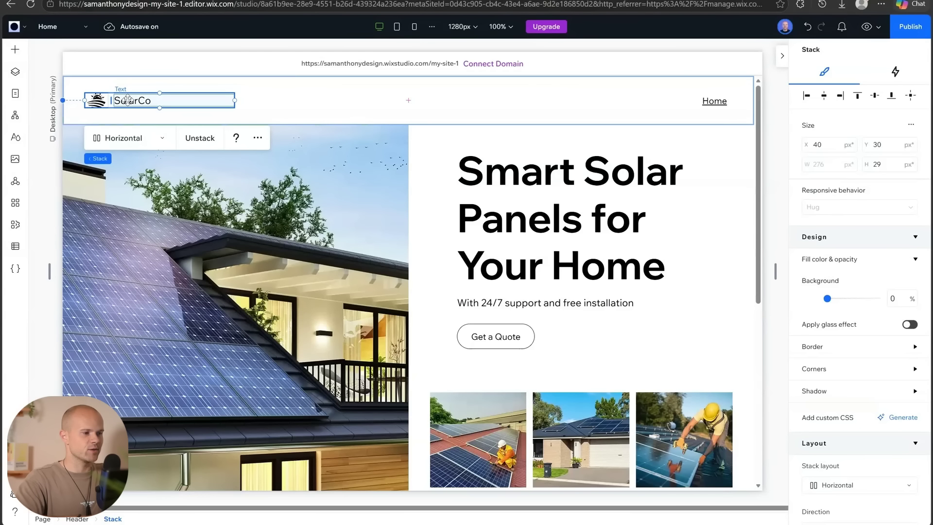
{"action": "mouse_move", "coordinate": [111, 102]}
{"action": "left_mouse_down"}
{"action": "mouse_move", "coordinate": [146, 101]}
{"action": "mouse_move", "coordinate": [112, 104]}
{"action": "left_mouse_up"}
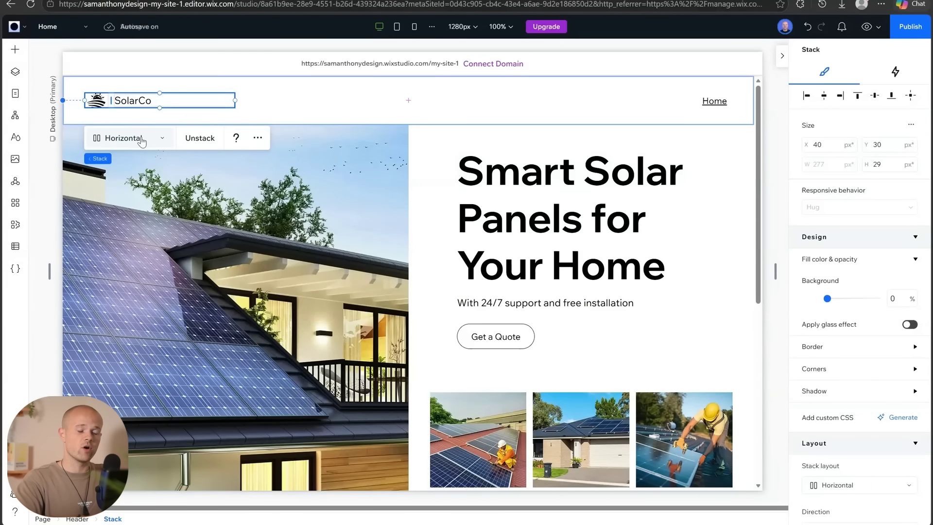
{"action": "left_click", "coordinate": [537, 242]}
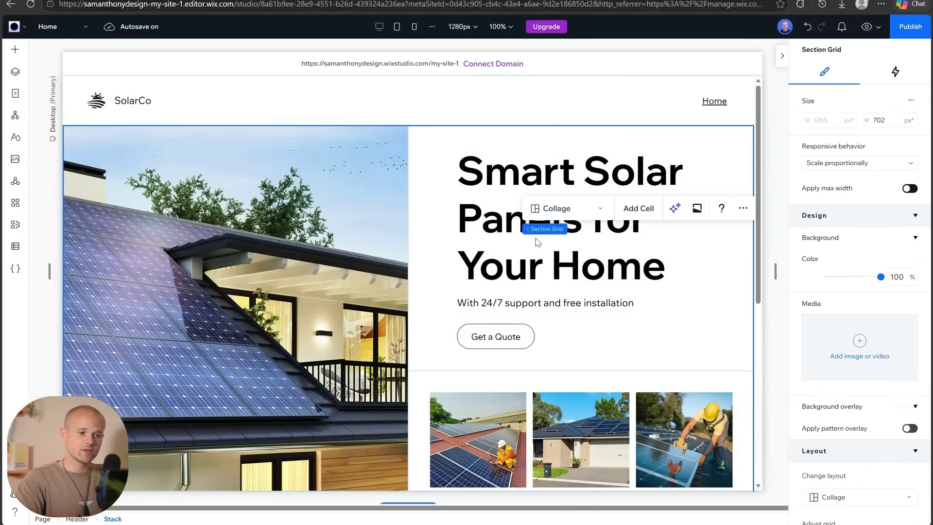
{"action": "left_click", "coordinate": [537, 243]}
{"action": "left_click", "coordinate": [515, 257]}
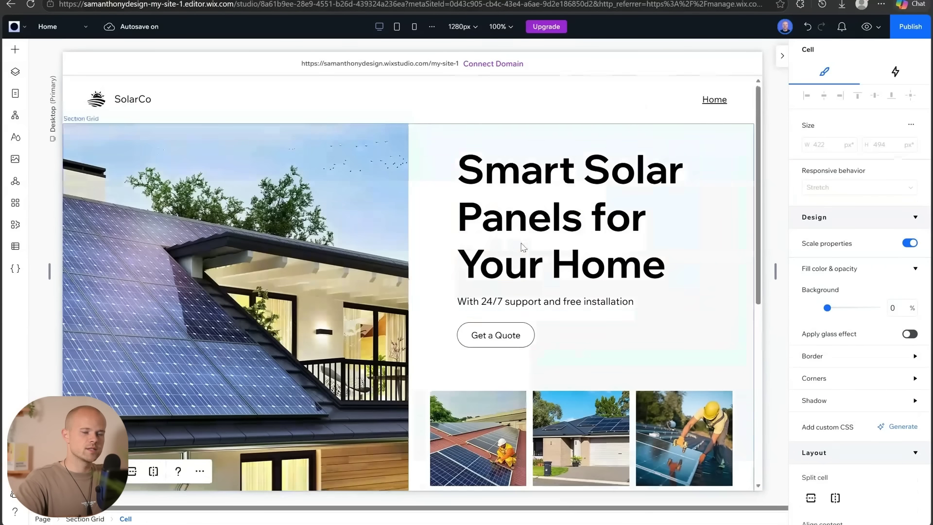
Add the outlined paper plane icon from the decorative icons to the new section's first column.
{"action": "scroll", "coordinate": [520, 244], "scroll_direction": "down", "scroll_amount": 5}
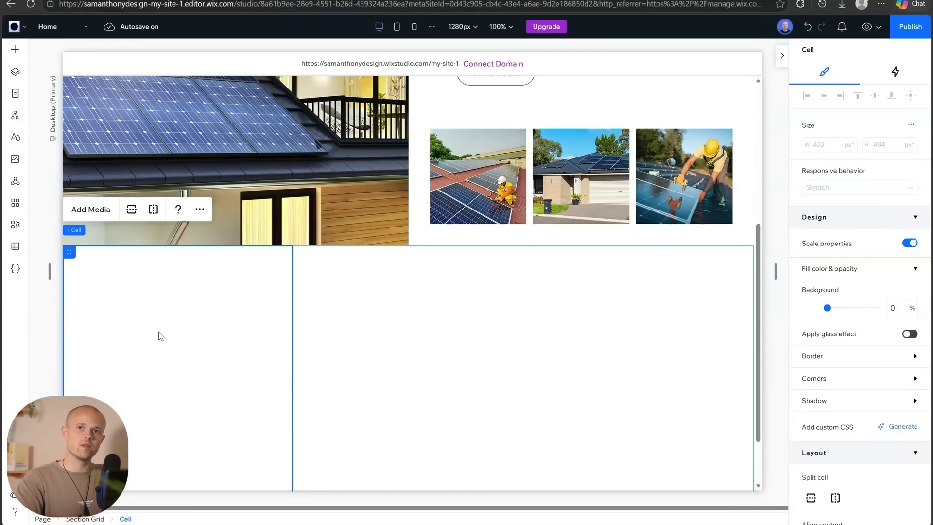
{"action": "left_click", "coordinate": [15, 49]}
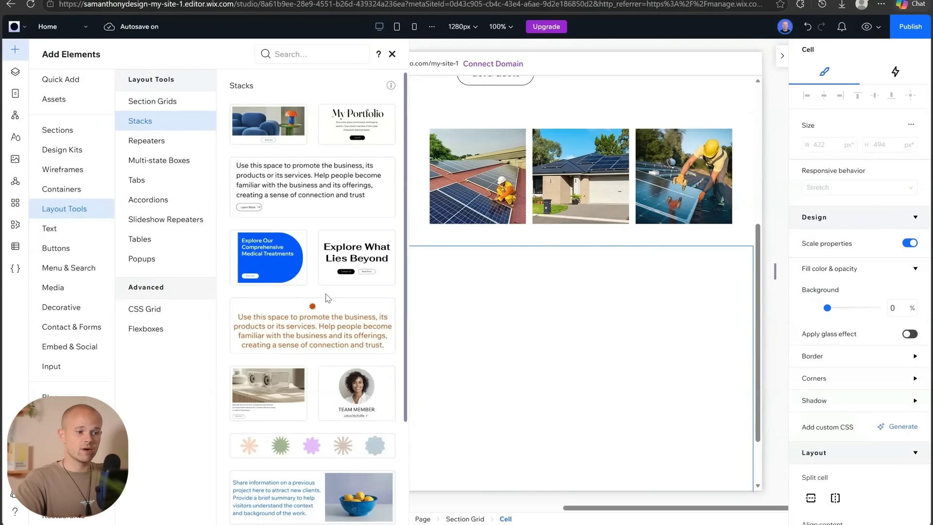
{"action": "scroll", "coordinate": [236, 192], "scroll_direction": "down", "scroll_amount": 2}
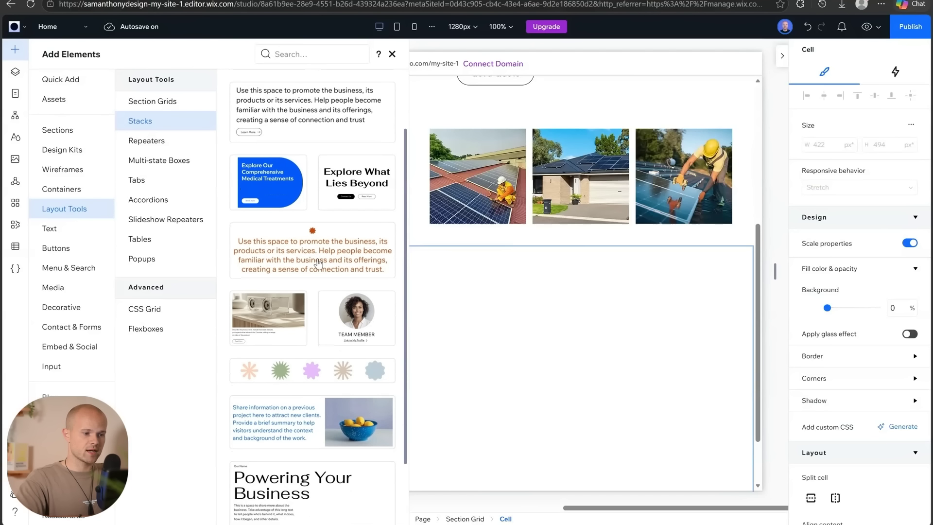
{"action": "scroll", "coordinate": [309, 308], "scroll_direction": "down", "scroll_amount": 2}
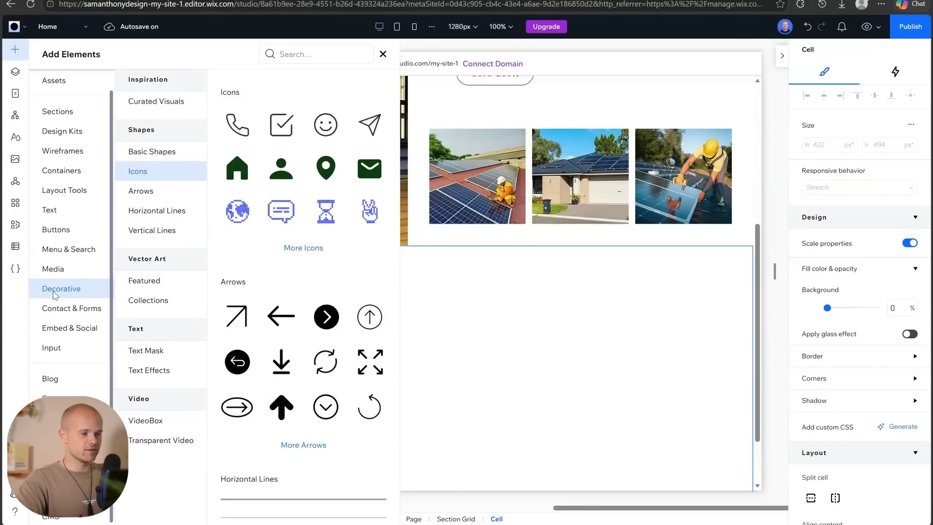
{"action": "scroll", "coordinate": [253, 233], "scroll_direction": "down", "scroll_amount": 4}
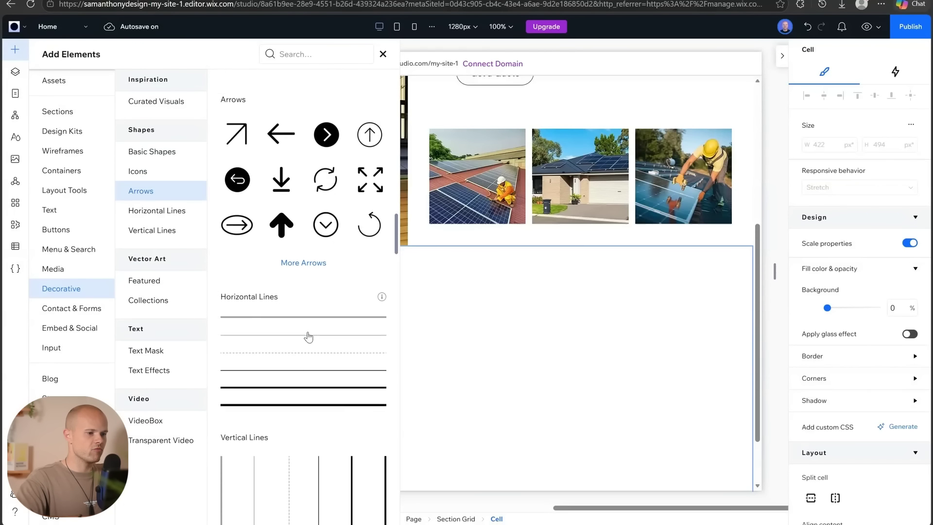
{"action": "scroll", "coordinate": [308, 336], "scroll_direction": "down", "scroll_amount": 8}
{"action": "scroll", "coordinate": [310, 336], "scroll_direction": "up", "scroll_amount": 5}
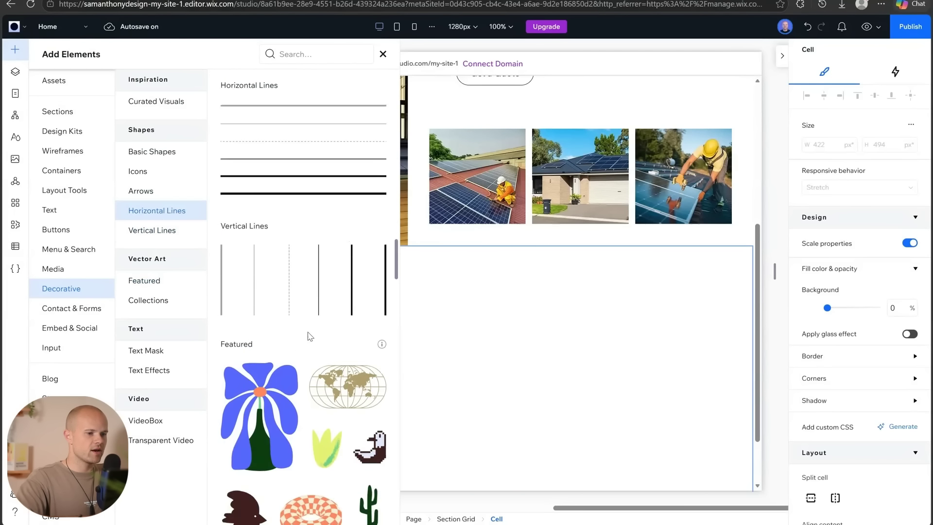
{"action": "scroll", "coordinate": [309, 335], "scroll_direction": "up", "scroll_amount": 6}
{"action": "scroll", "coordinate": [308, 333], "scroll_direction": "down", "scroll_amount": 5}
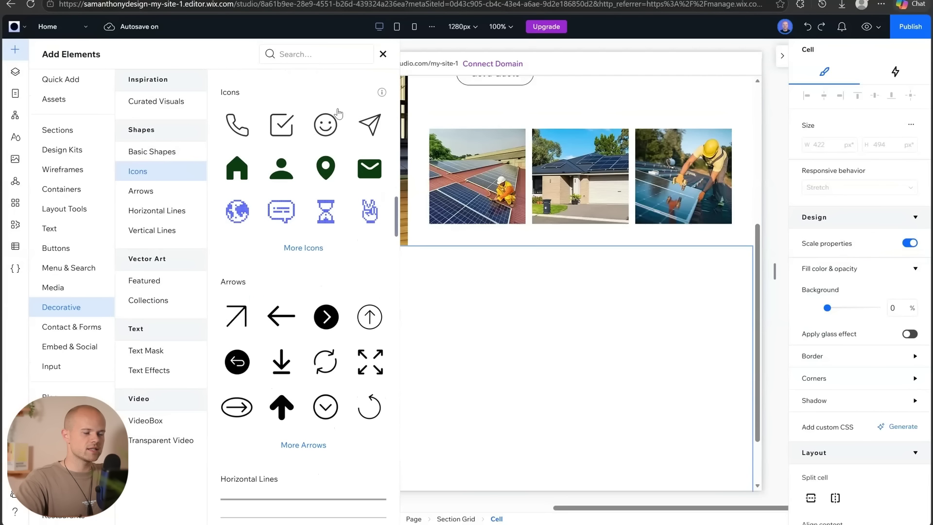
{"action": "scroll", "coordinate": [368, 200], "scroll_direction": "up", "scroll_amount": 1}
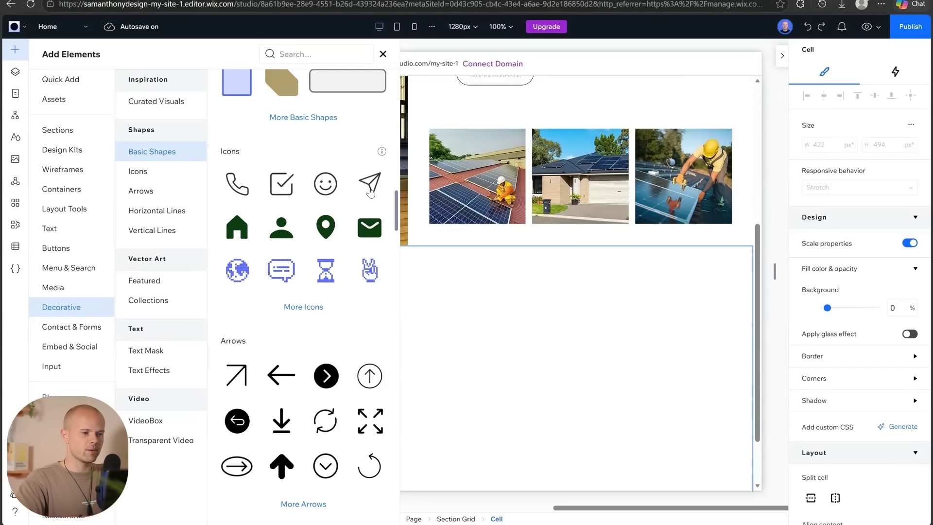
{"action": "left_click", "coordinate": [370, 185]}
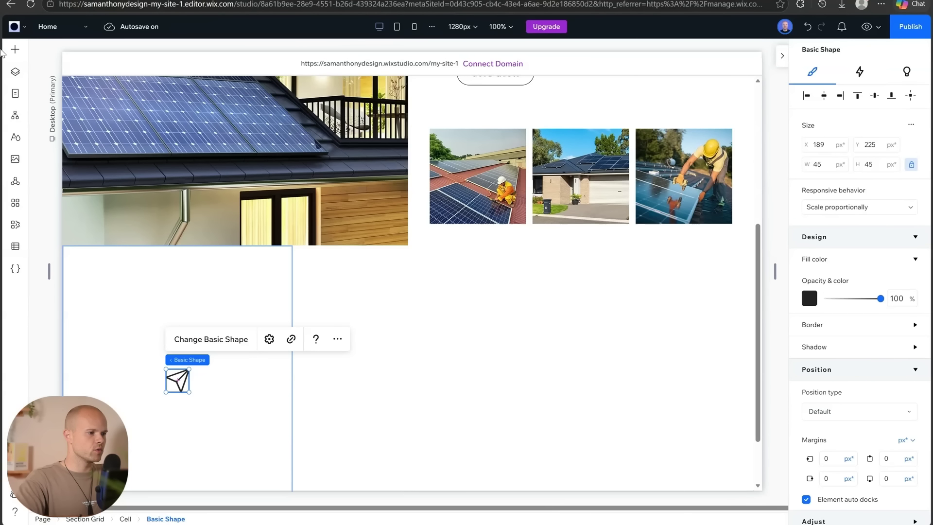
Add a Heading 3 text and a paragraph text below the paper plane icon in the first column.
{"action": "left_click", "coordinate": [10, 53]}
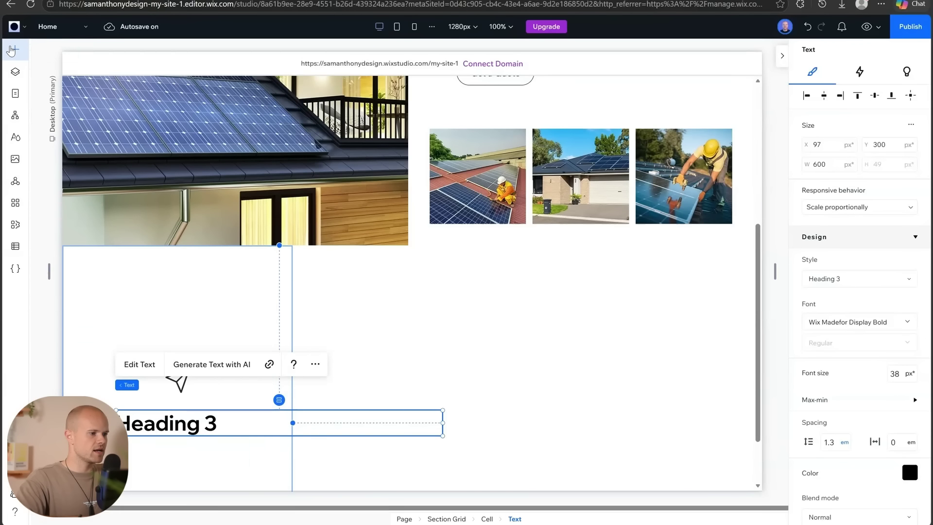
{"action": "left_click", "coordinate": [10, 50]}
{"action": "left_click_drag", "start_coordinate": [251, 275], "coordinate": [188, 452]}
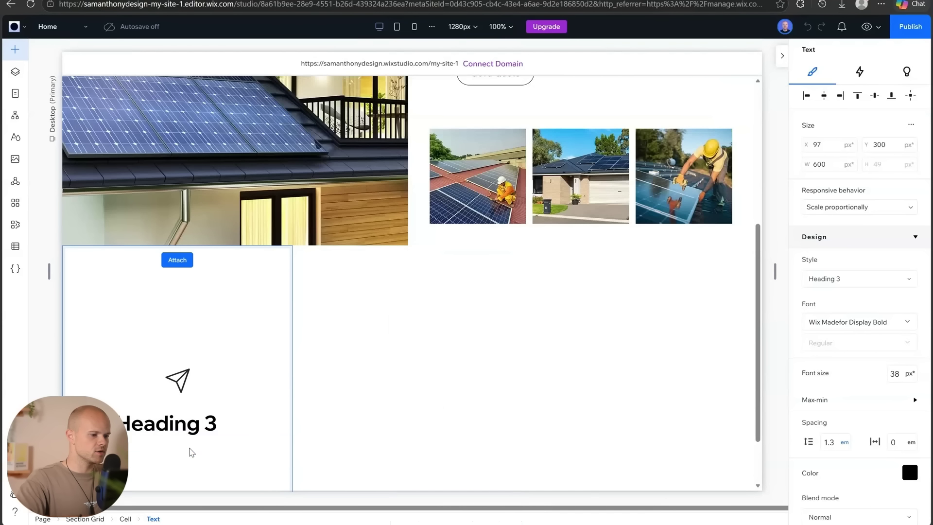
Combine the first column's paper plane icon, heading and paragraph into one vertical stack.
{"action": "scroll", "coordinate": [566, 304], "scroll_direction": "down", "scroll_amount": 2}
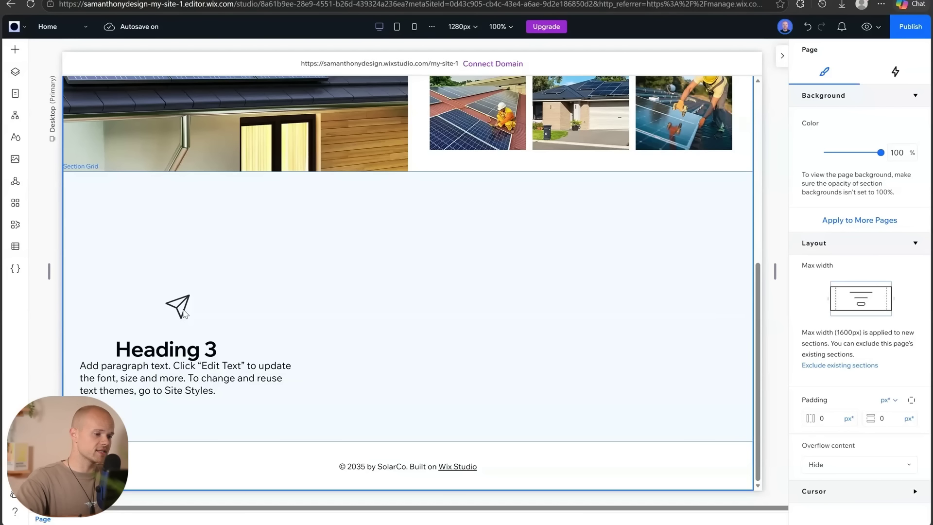
{"action": "left_click", "coordinate": [183, 313]}
{"action": "left_click", "coordinate": [183, 314]}
{"action": "left_click", "coordinate": [184, 312]}
{"action": "left_click", "coordinate": [170, 349], "text": "shift"}
{"action": "left_click", "coordinate": [154, 389], "text": "shift"}
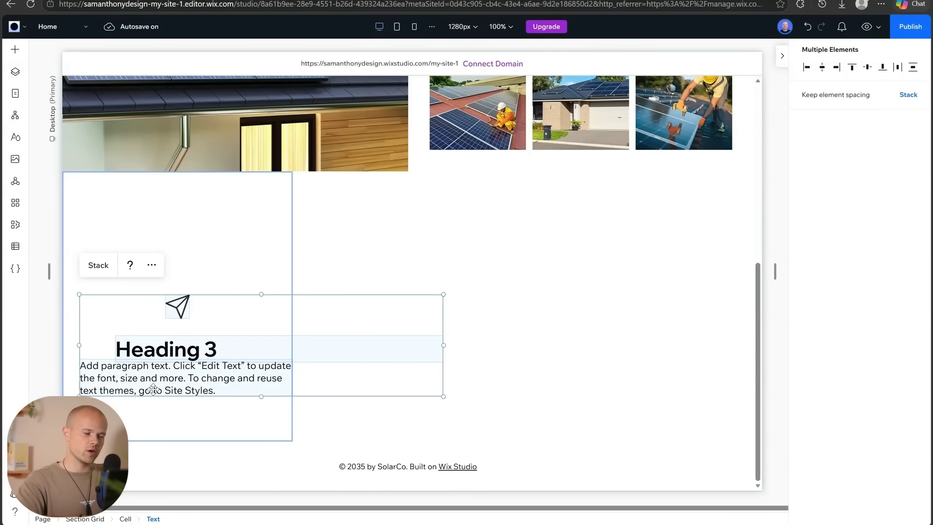
{"action": "left_click", "coordinate": [99, 266]}
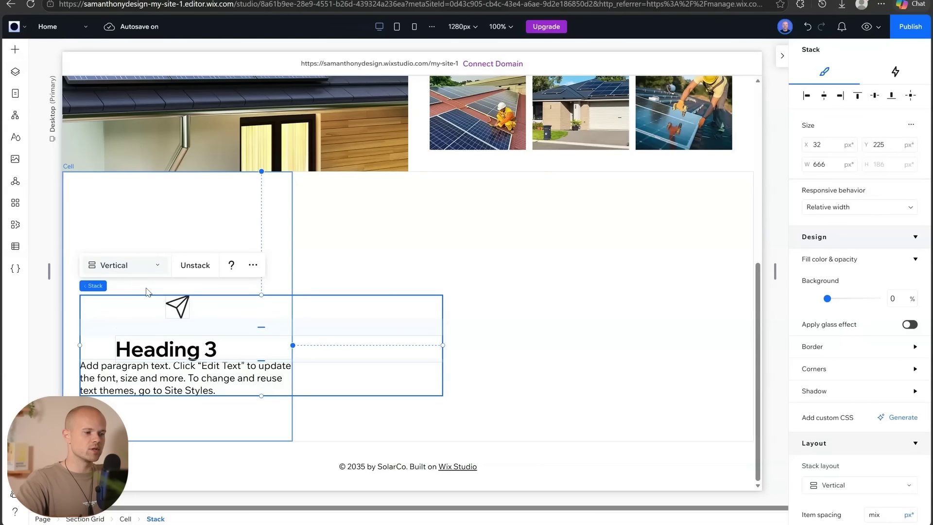
{"action": "key", "text": "ctrl+z"}
Move the paper plane icon and the heading flush with the stack's left edge.
{"action": "left_click", "coordinate": [175, 313]}
{"action": "left_click", "coordinate": [175, 313]}
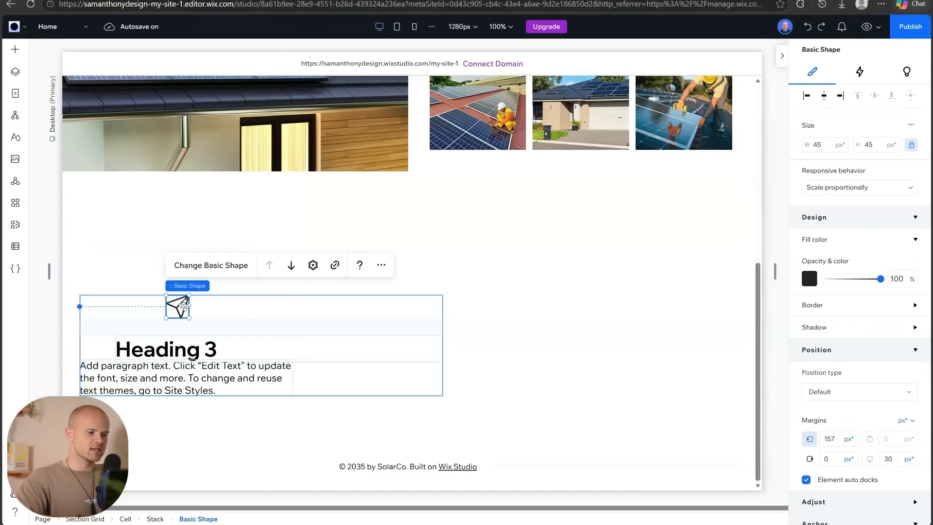
{"action": "left_click_drag", "start_coordinate": [175, 313], "coordinate": [89, 308]}
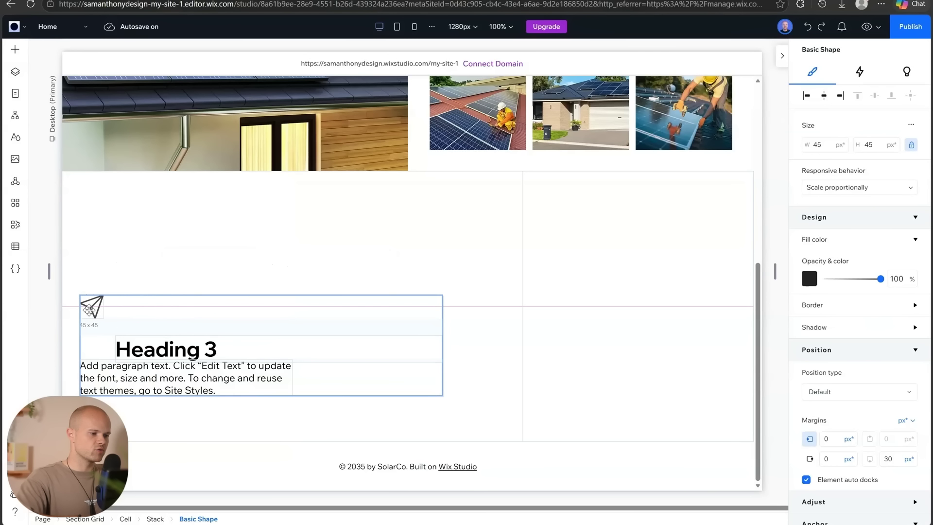
{"action": "left_click", "coordinate": [149, 347]}
{"action": "left_click_drag", "start_coordinate": [145, 349], "coordinate": [114, 350]}
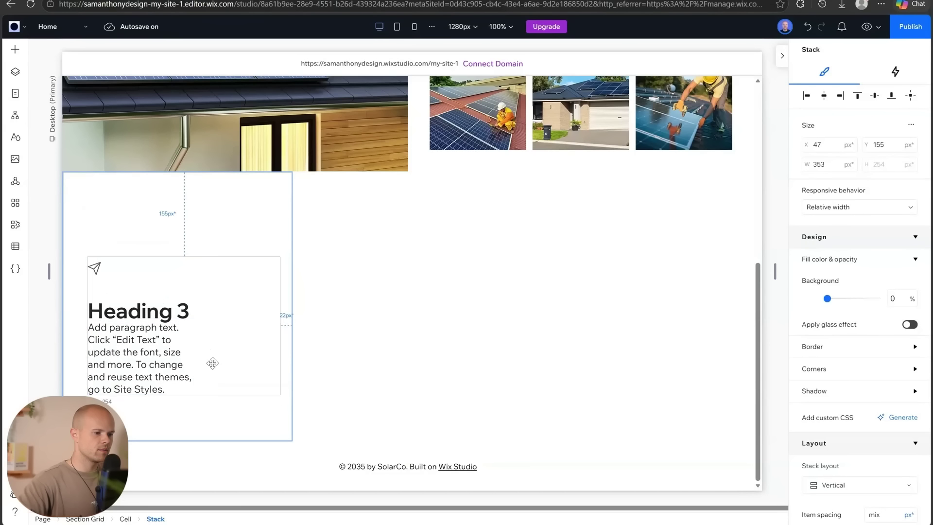
Shift the stack slightly up and left in the first column and widen its paragraph to 353 px.
{"action": "left_click_drag", "start_coordinate": [212, 362], "coordinate": [204, 342]}
{"action": "left_click", "coordinate": [148, 339]}
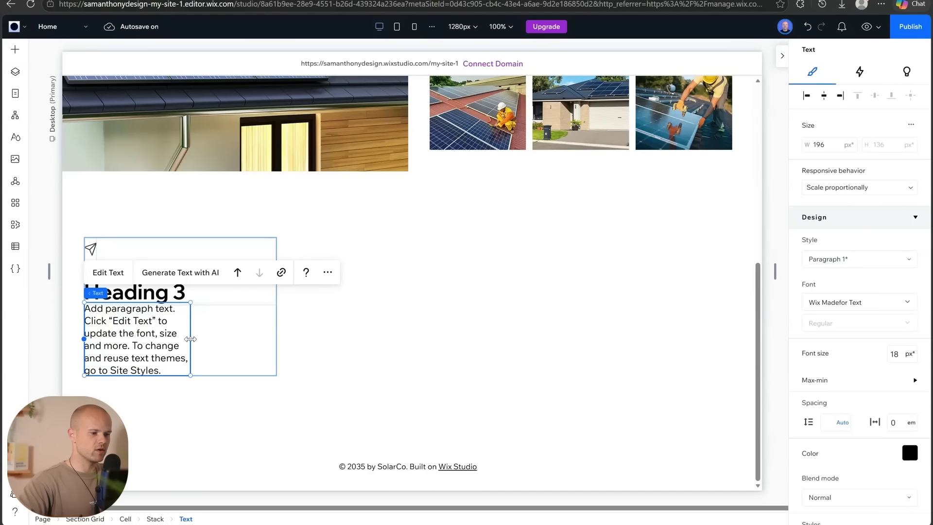
{"action": "left_click_drag", "start_coordinate": [190, 340], "coordinate": [277, 333]}
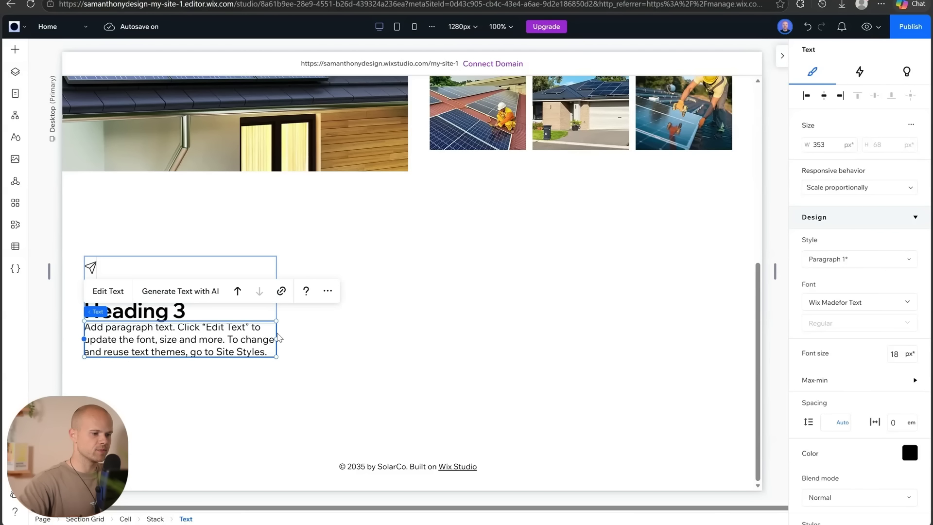
{"action": "left_click", "coordinate": [181, 307]}
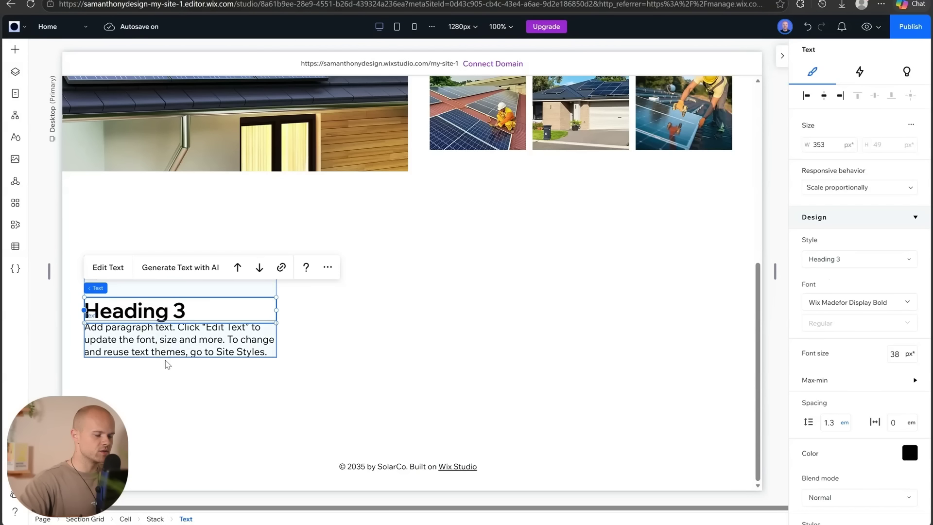
Tighten the gap between the icon and heading in the first column's stack and widen the gap between heading and paragraph.
{"action": "left_click", "coordinate": [180, 380]}
{"action": "left_click", "coordinate": [142, 289]}
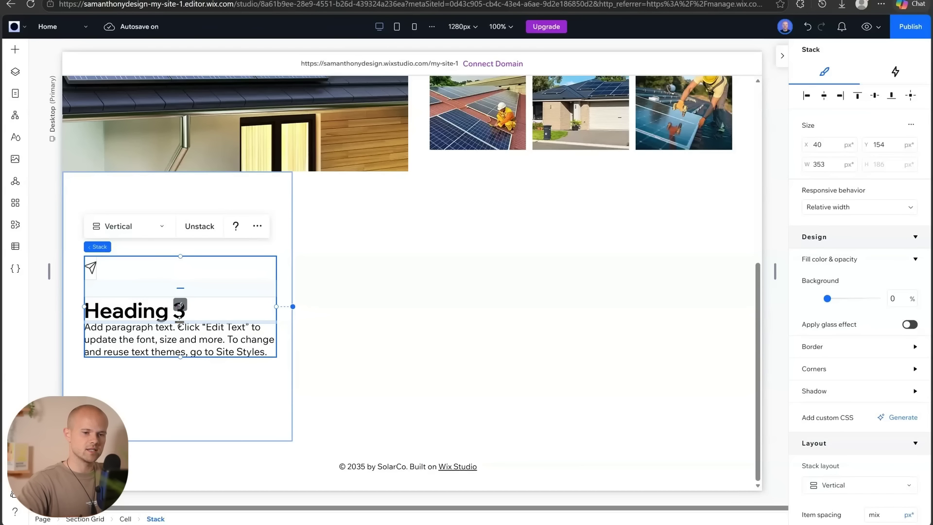
{"action": "left_click_drag", "start_coordinate": [177, 287], "coordinate": [175, 283]}
{"action": "left_click_drag", "start_coordinate": [180, 317], "coordinate": [180, 321]}
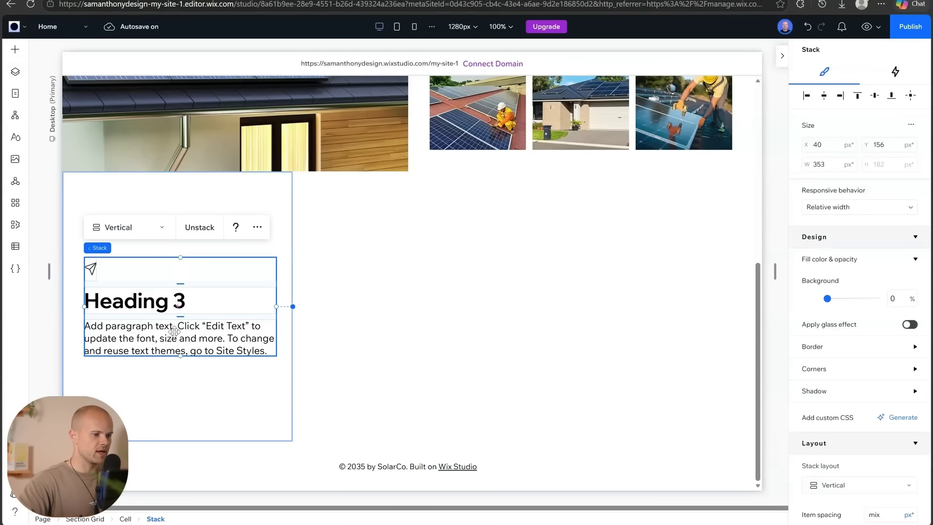
Shift the first column's stack left to X 34 px and paste copies of it into the second and third columns.
{"action": "left_click", "coordinate": [147, 389]}
{"action": "left_click", "coordinate": [178, 321]}
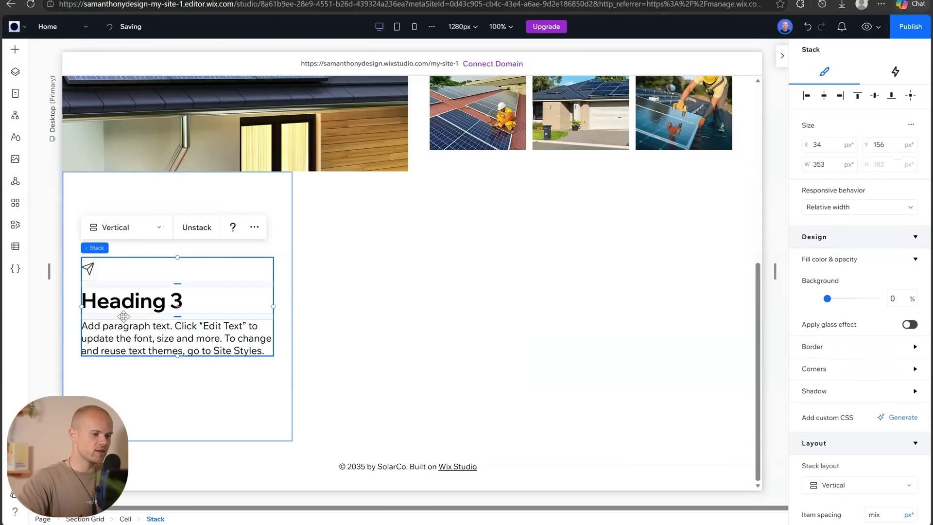
{"action": "key", "text": "ctrl+c"}
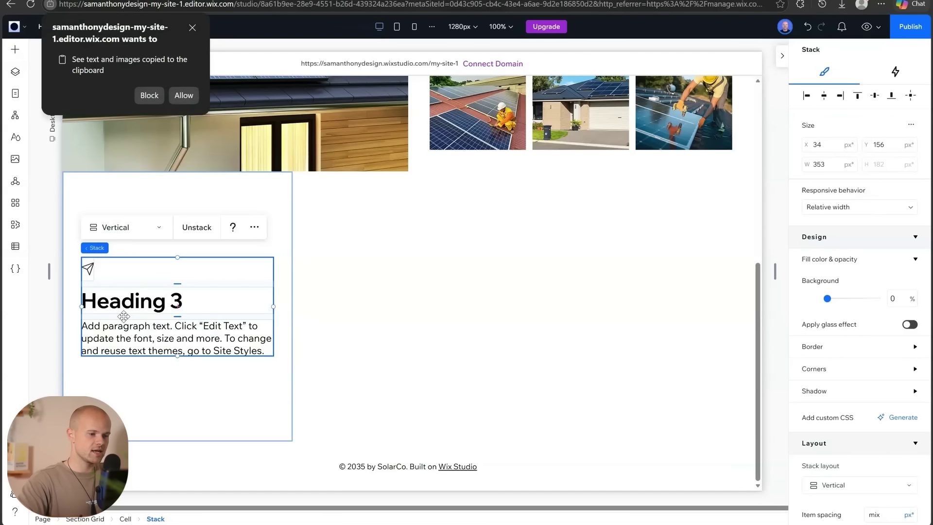
{"action": "left_click", "coordinate": [343, 303]}
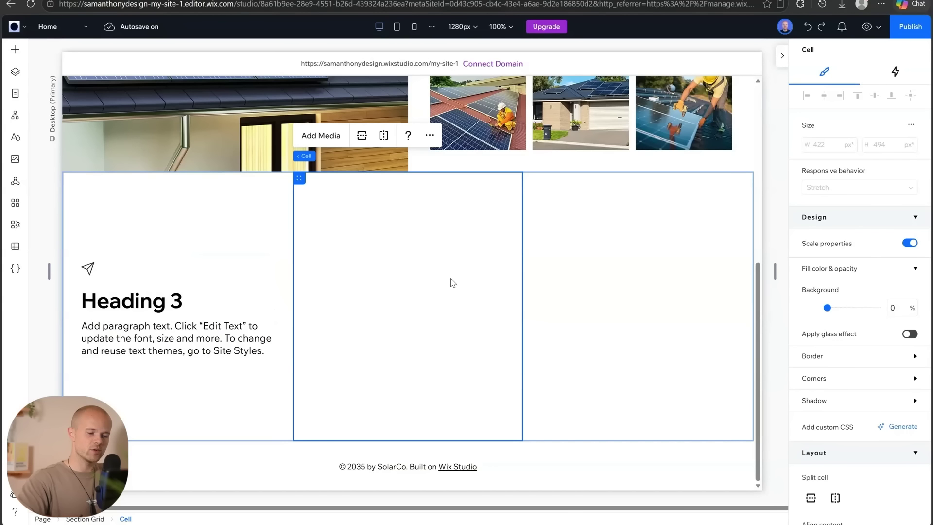
{"action": "key", "text": "ctrl+v"}
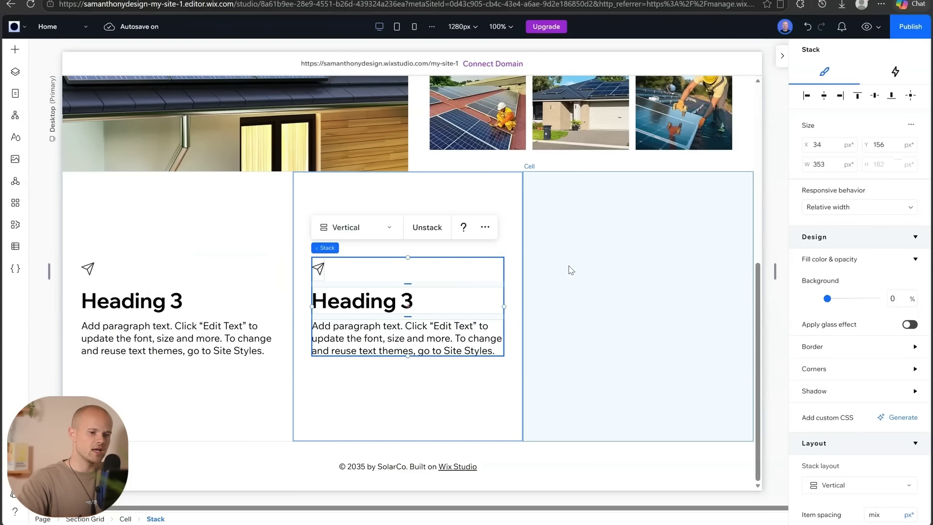
{"action": "left_click", "coordinate": [568, 268]}
{"action": "key", "text": "ctrl+v"}
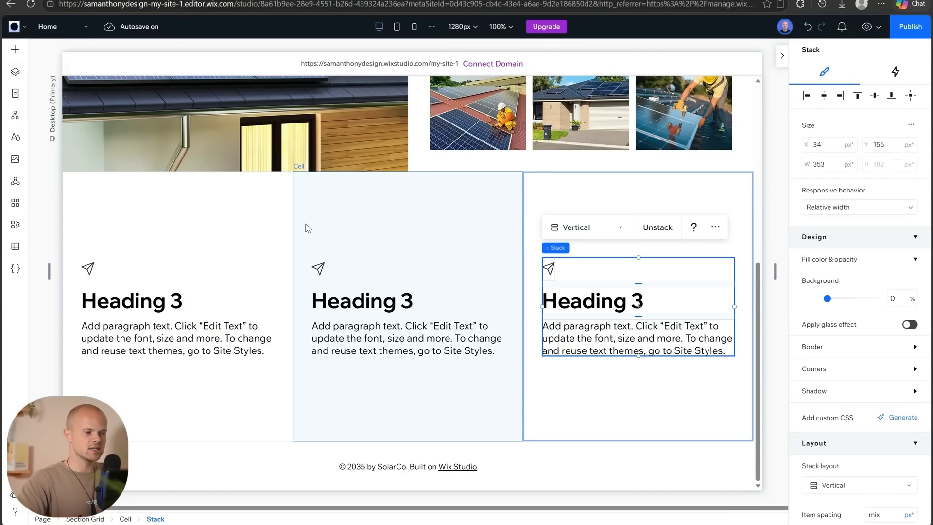
{"action": "left_click", "coordinate": [141, 264]}
{"action": "left_click", "coordinate": [86, 275]}
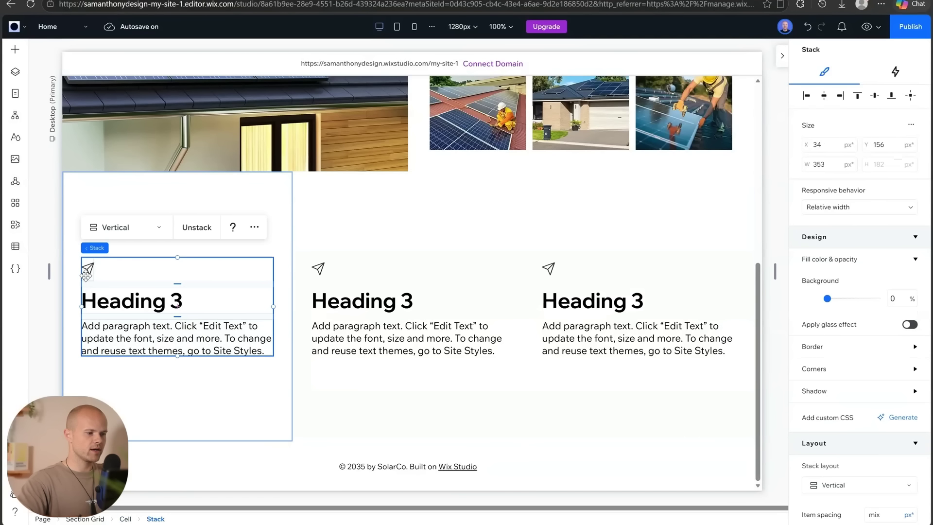
{"action": "left_click", "coordinate": [97, 299]}
{"action": "left_click", "coordinate": [107, 334]}
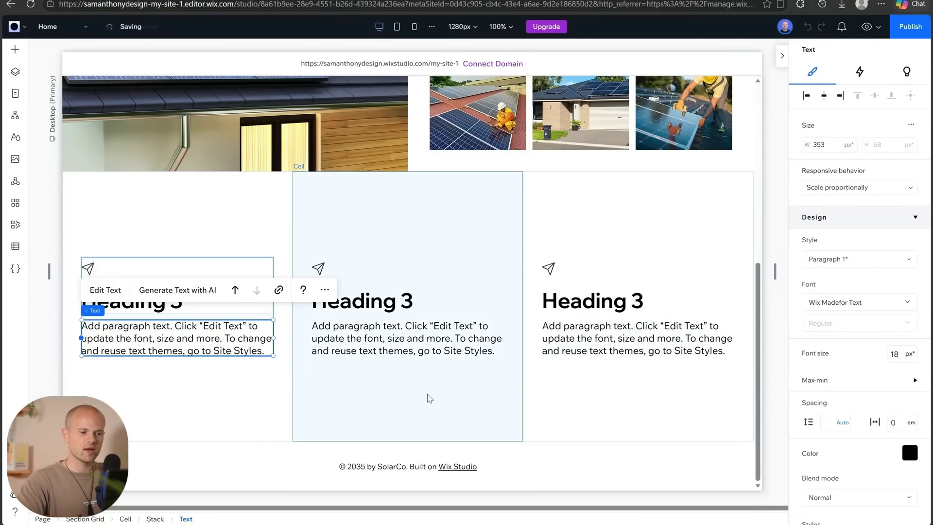
{"action": "left_click", "coordinate": [196, 208]}
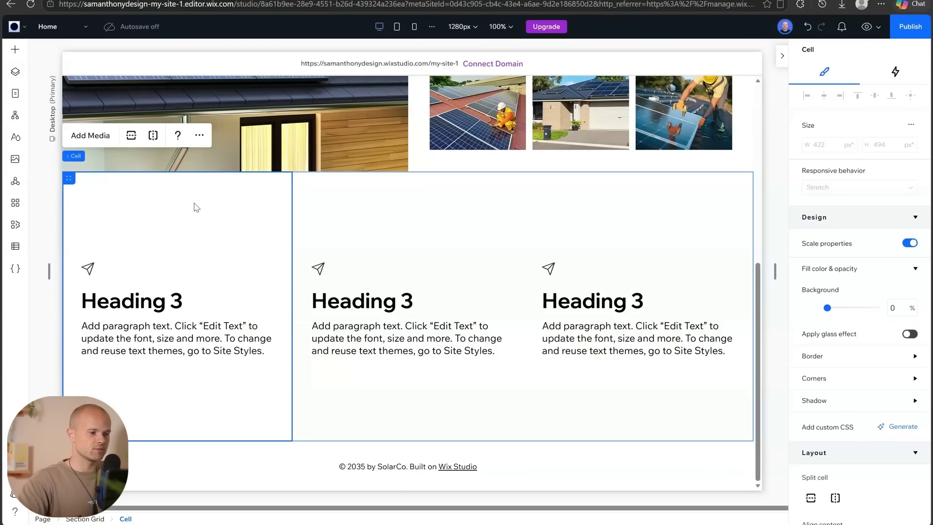
Replace the three stacks' placeholder headings with Enquire, Installation and 24/7 Support, and give each a matching short description.
{"action": "left_click", "coordinate": [156, 302]}
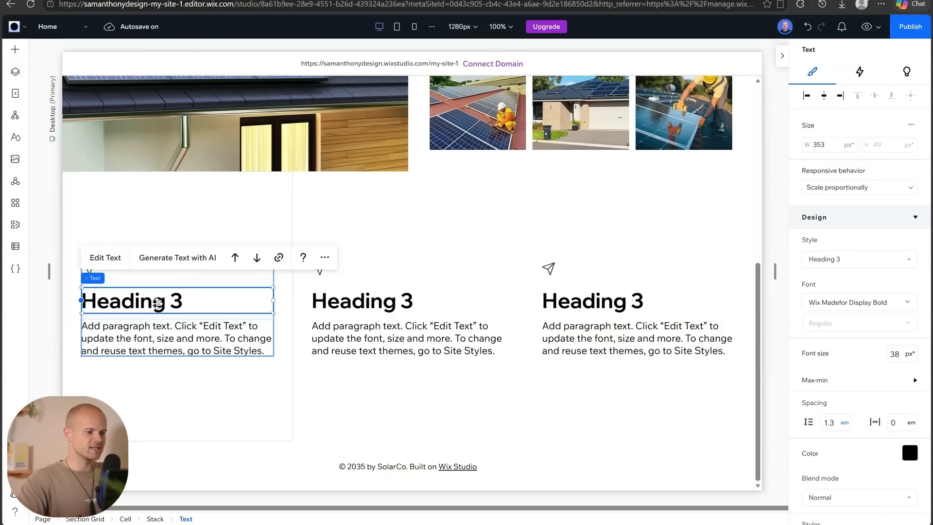
{"action": "double_click", "coordinate": [157, 302]}
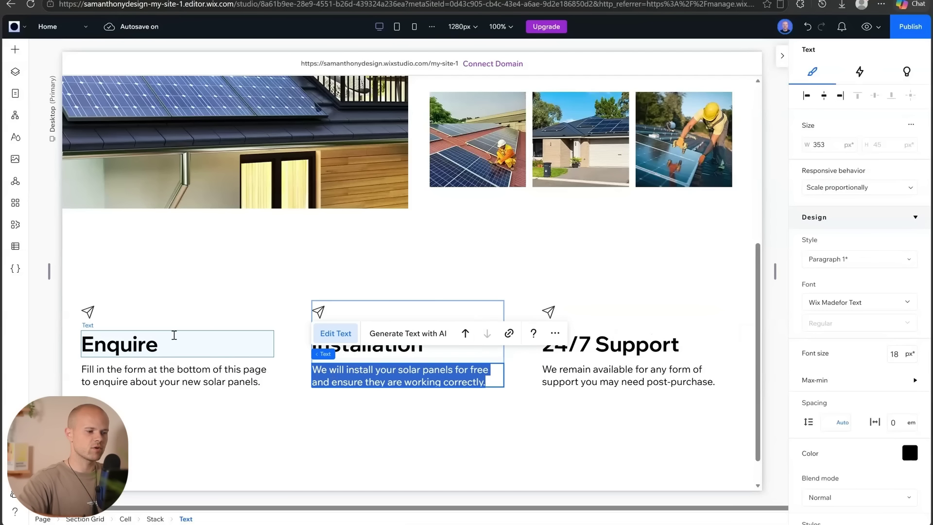
{"action": "left_click", "coordinate": [173, 344]}
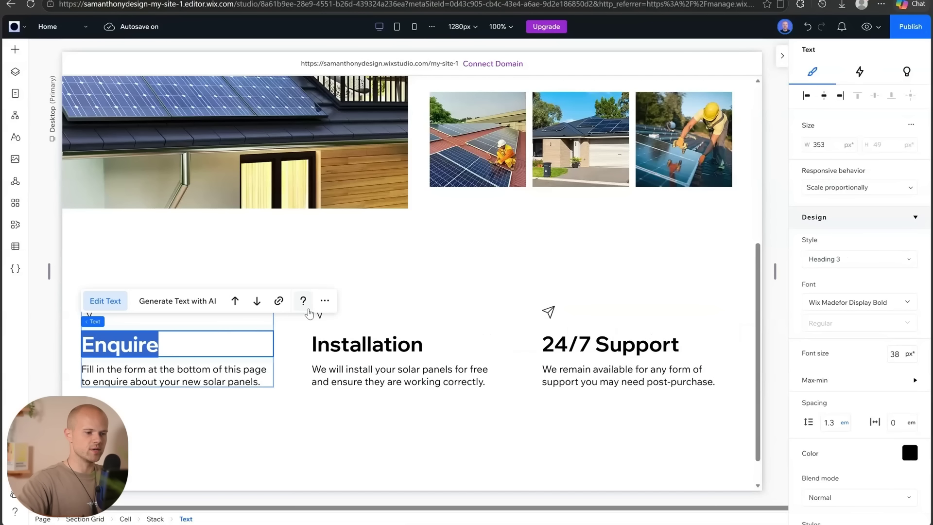
{"action": "left_click", "coordinate": [319, 314]}
{"action": "left_click", "coordinate": [317, 313]}
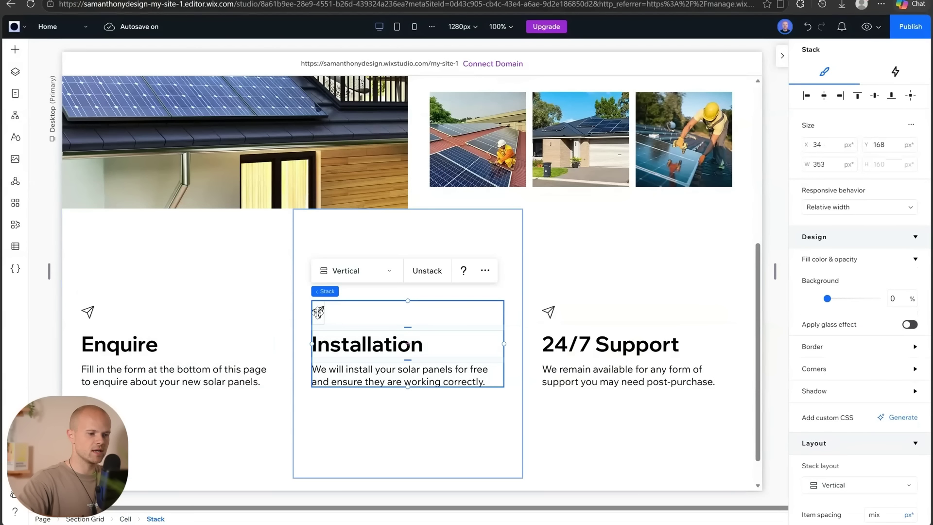
{"action": "double_click", "coordinate": [318, 313]}
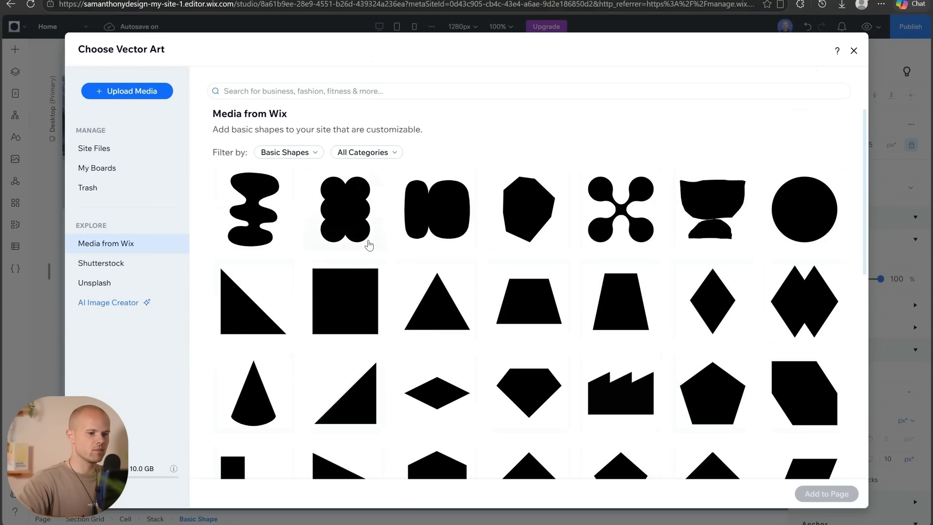
{"action": "scroll", "coordinate": [425, 368], "scroll_direction": "down", "scroll_amount": 5}
{"action": "scroll", "coordinate": [427, 369], "scroll_direction": "up", "scroll_amount": 6}
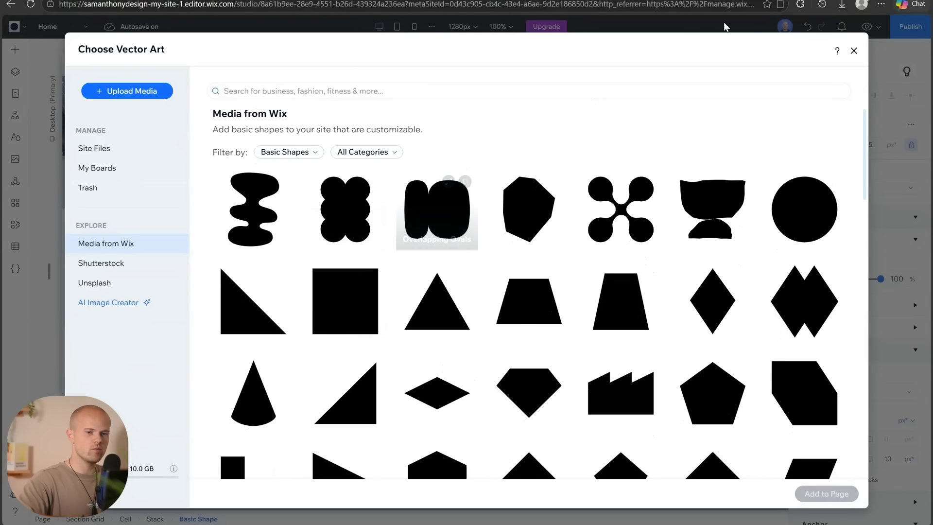
{"action": "left_click", "coordinate": [853, 51]}
Add the outlined checkbox icon to the Installation stack between the paper plane and the heading, flush with the stack's left edge.
{"action": "left_click", "coordinate": [15, 51]}
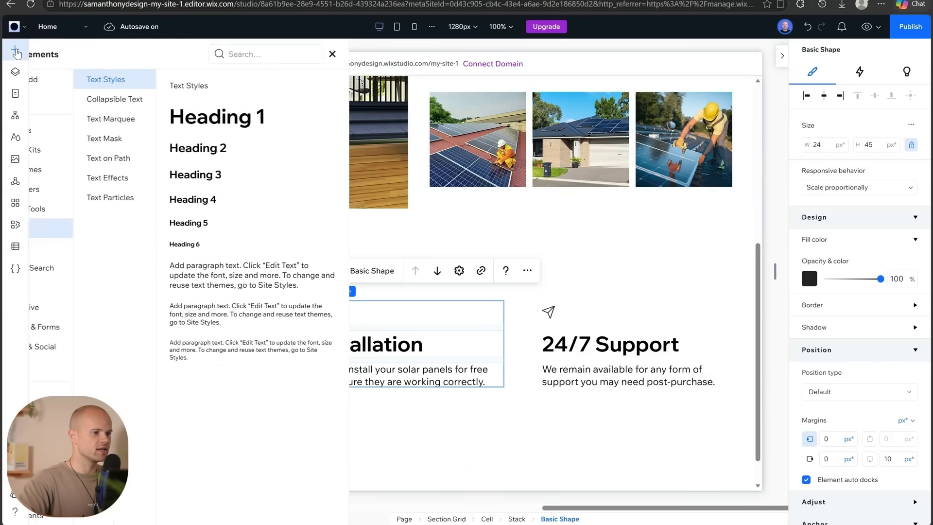
{"action": "left_click", "coordinate": [76, 307]}
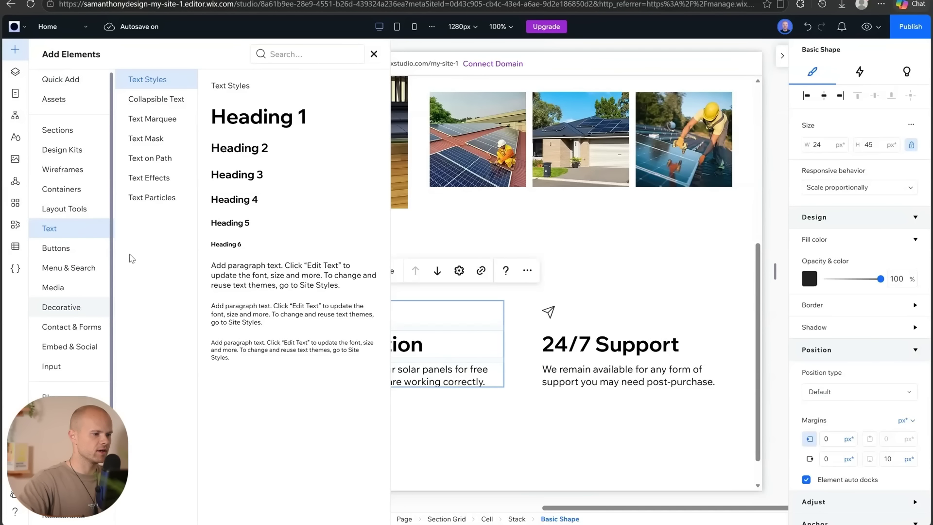
{"action": "left_click", "coordinate": [140, 171]}
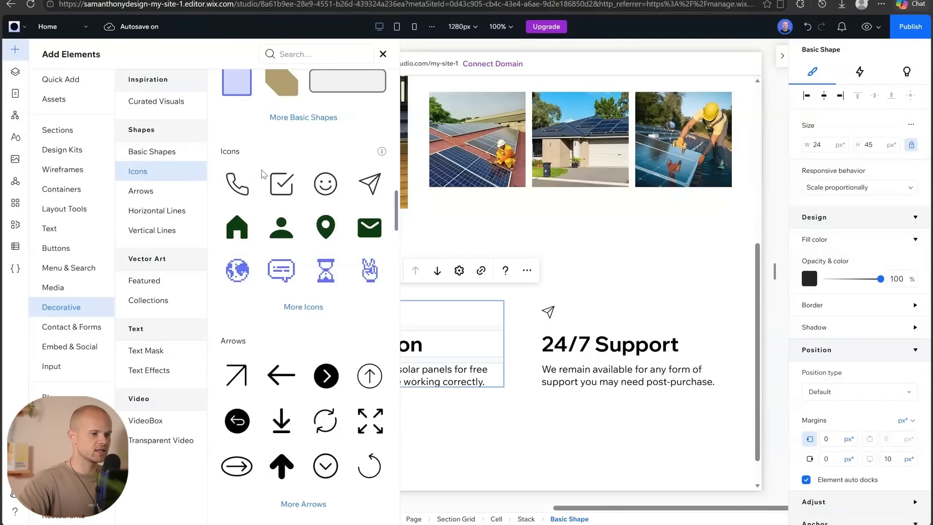
{"action": "left_click", "coordinate": [282, 184]}
{"action": "left_click_drag", "start_coordinate": [535, 217], "coordinate": [334, 327]}
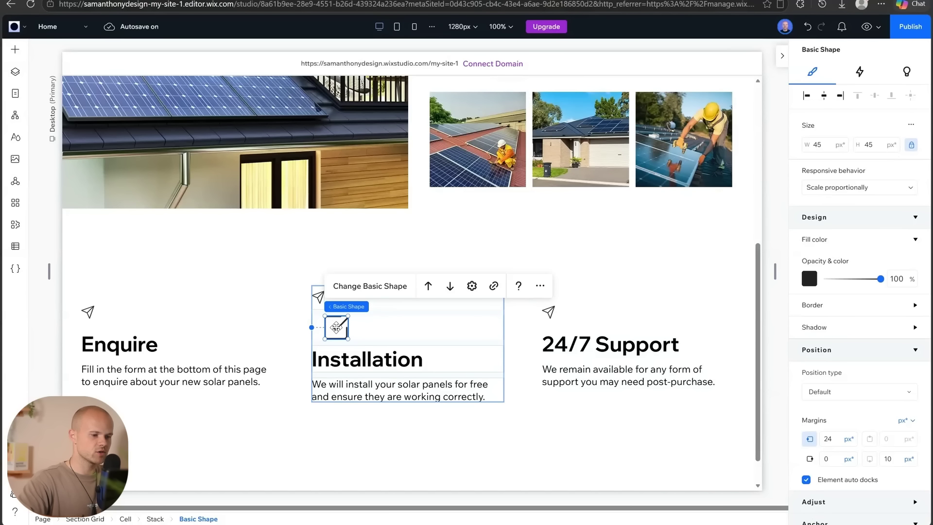
{"action": "left_click_drag", "start_coordinate": [336, 327], "coordinate": [323, 327]}
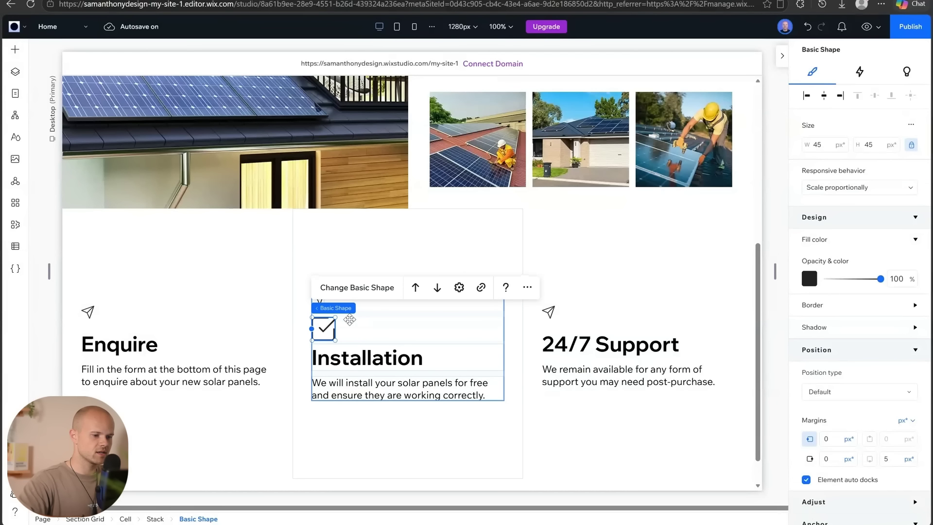
Delete the paper plane icon from the Installation stack.
{"action": "left_click", "coordinate": [318, 301]}
{"action": "left_click", "coordinate": [318, 301]}
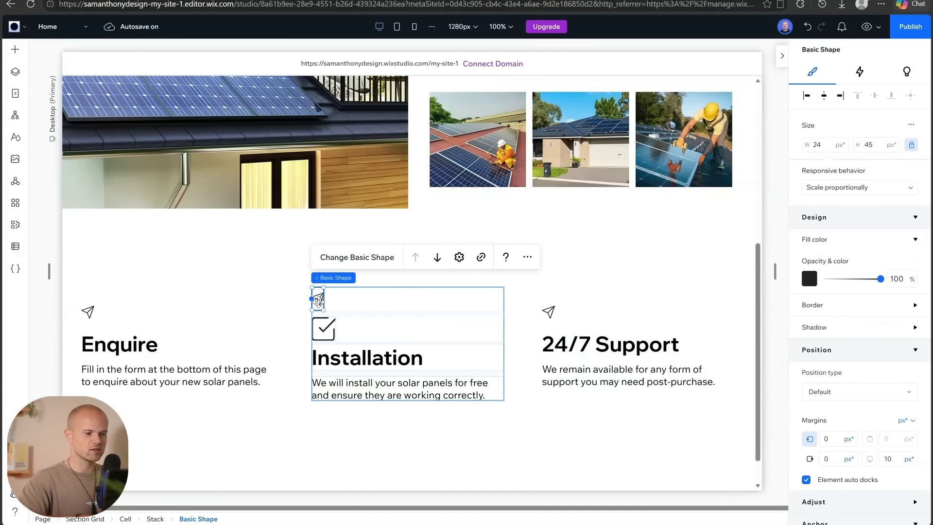
{"action": "key", "text": "Delete"}
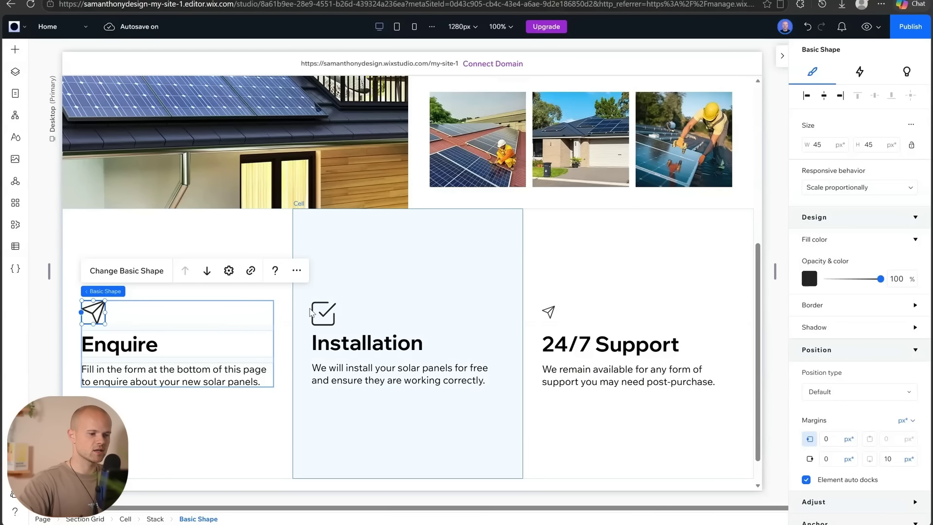
{"action": "left_click", "coordinate": [321, 316]}
{"action": "left_click", "coordinate": [322, 318]}
{"action": "left_click", "coordinate": [323, 317]}
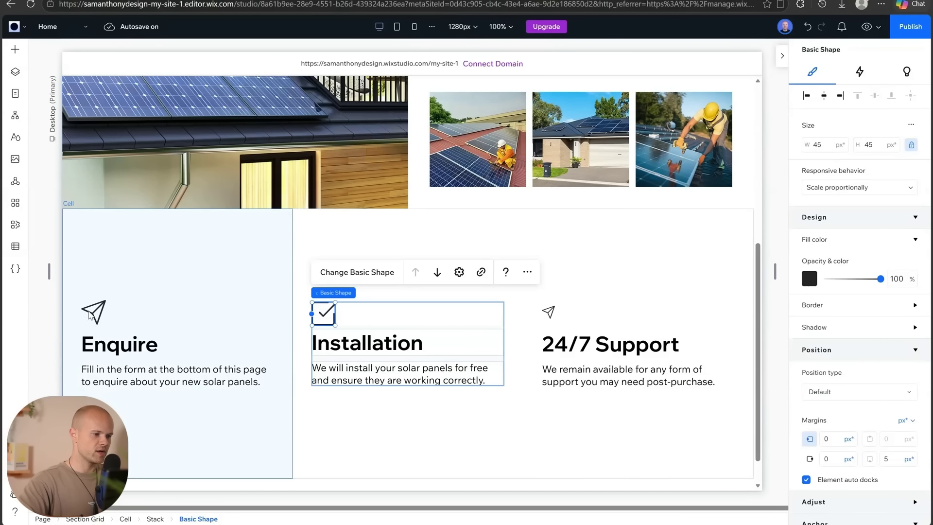
{"action": "left_click", "coordinate": [97, 318]}
{"action": "double_click", "coordinate": [96, 318]}
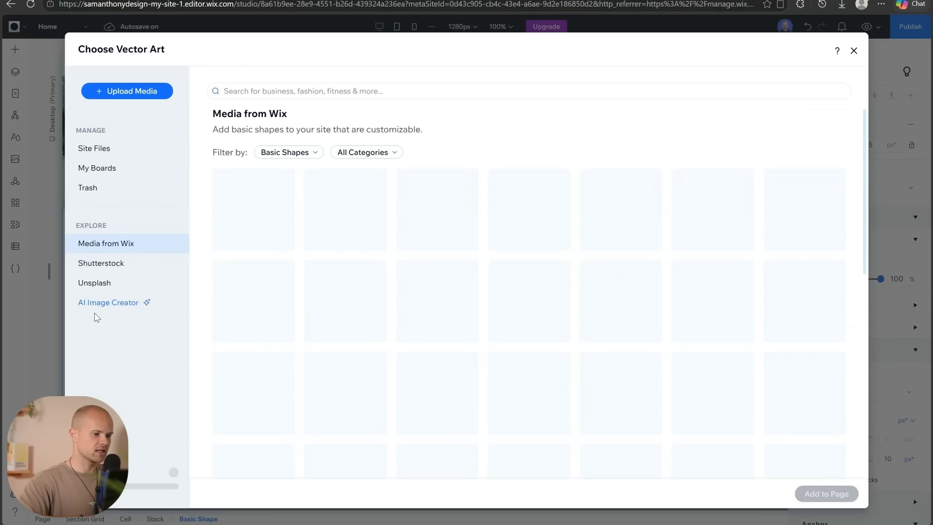
{"action": "key", "text": "Escape"}
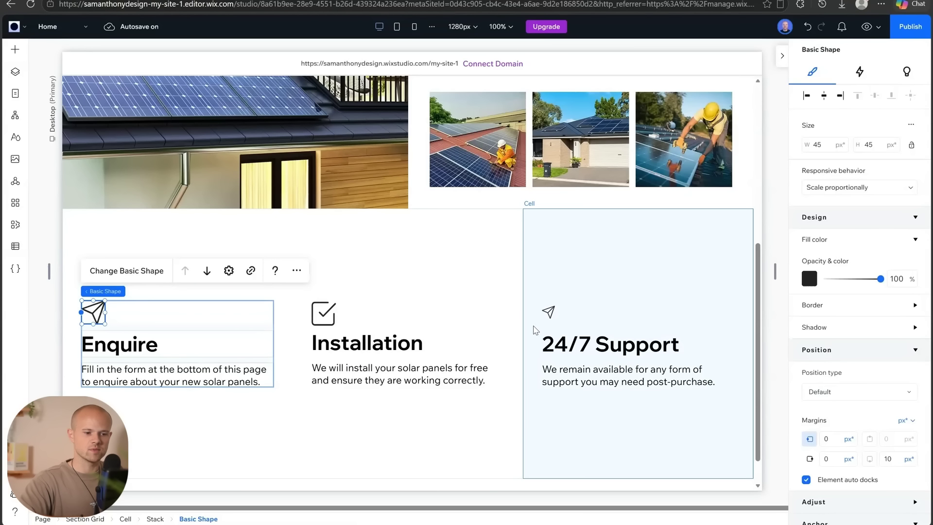
Unlock the aspect ratio of the 24/7 Support stack's paper plane icon and set its width to 45 px.
{"action": "left_click", "coordinate": [549, 313]}
{"action": "left_click", "coordinate": [549, 312]}
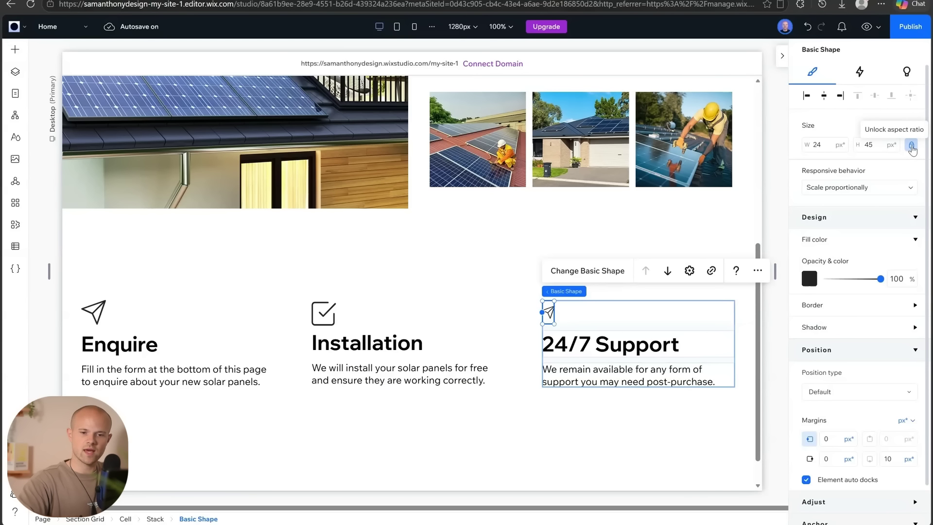
{"action": "left_click", "coordinate": [819, 145]}
{"action": "type", "text": "45"}
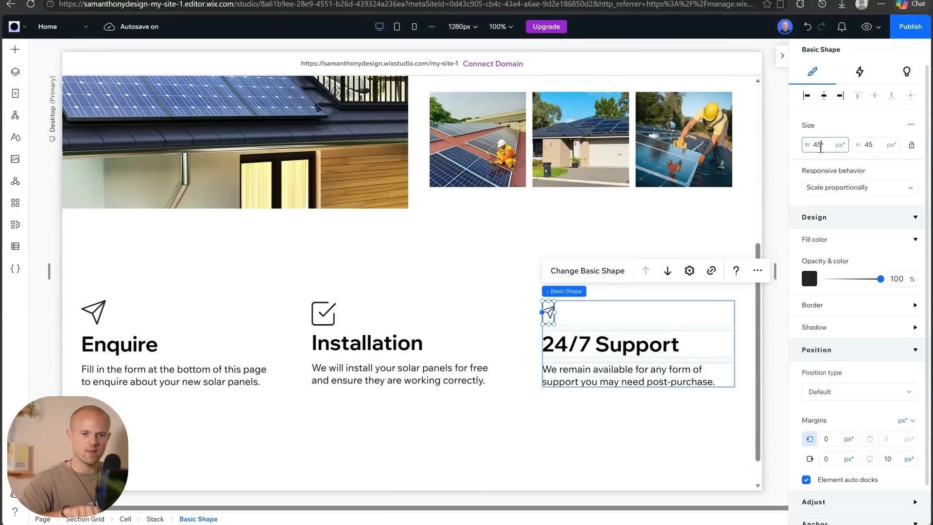
{"action": "key", "text": "Return"}
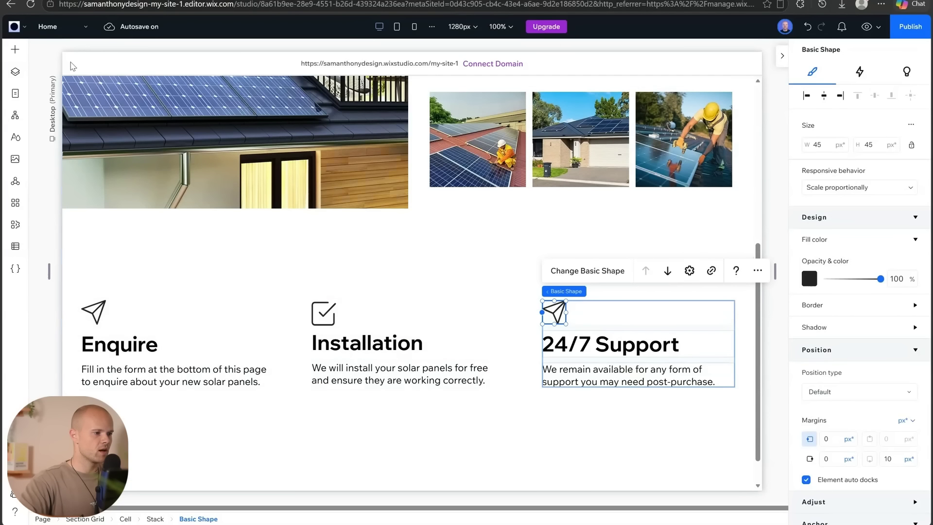
Replace the paper plane icon in the 24/7 Support stack with the outlined phone icon above the heading.
{"action": "left_click", "coordinate": [18, 56]}
{"action": "scroll", "coordinate": [240, 191], "scroll_direction": "down", "scroll_amount": 5}
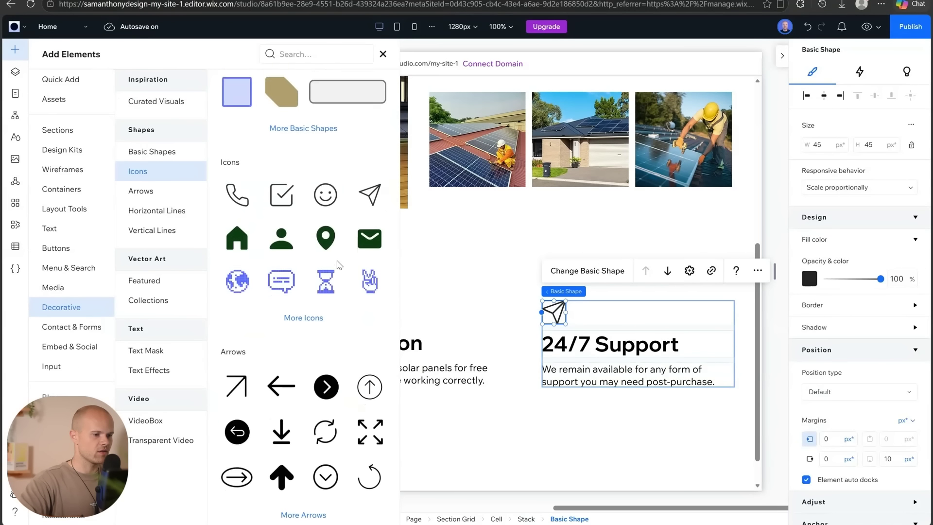
{"action": "left_click_drag", "start_coordinate": [240, 190], "coordinate": [550, 328]}
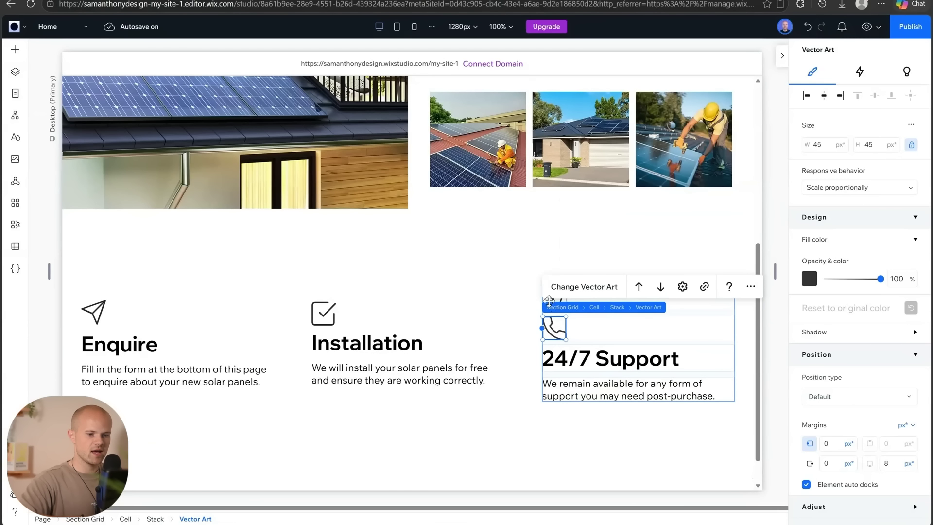
{"action": "left_click", "coordinate": [549, 300]}
{"action": "key", "text": "Delete"}
{"action": "left_click", "coordinate": [550, 304]}
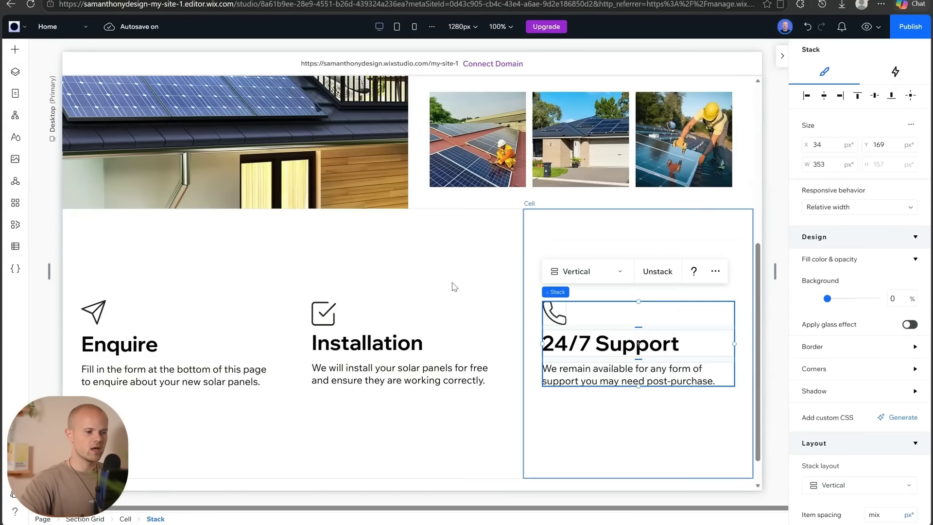
Recolour the Enquire stack's paper plane icon with the blue theme colour, Color 6 (#1A6AFF).
{"action": "left_click", "coordinate": [40, 359]}
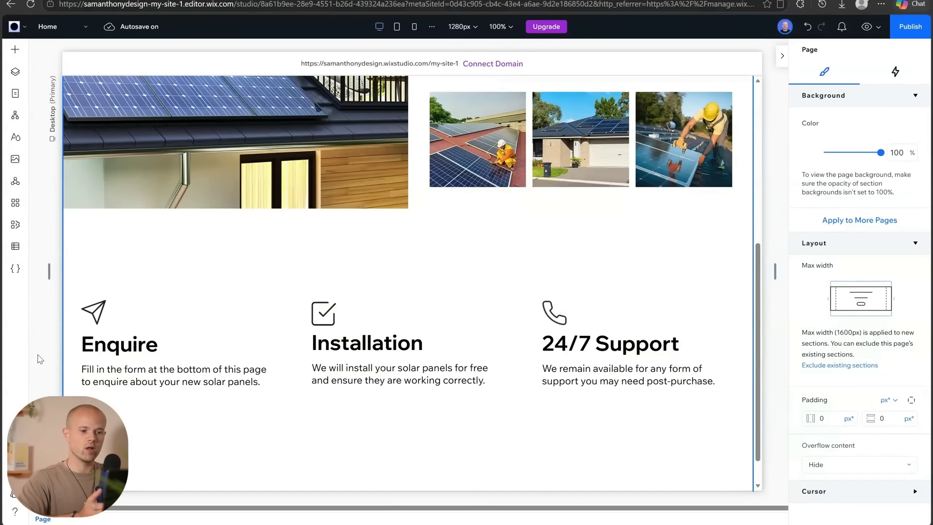
{"action": "left_click", "coordinate": [94, 312]}
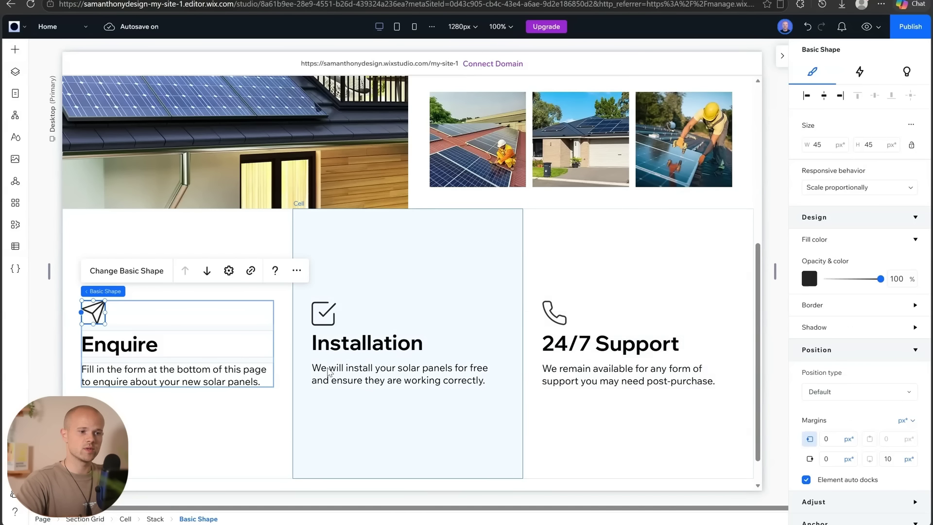
{"action": "scroll", "coordinate": [375, 264], "scroll_direction": "down", "scroll_amount": 1}
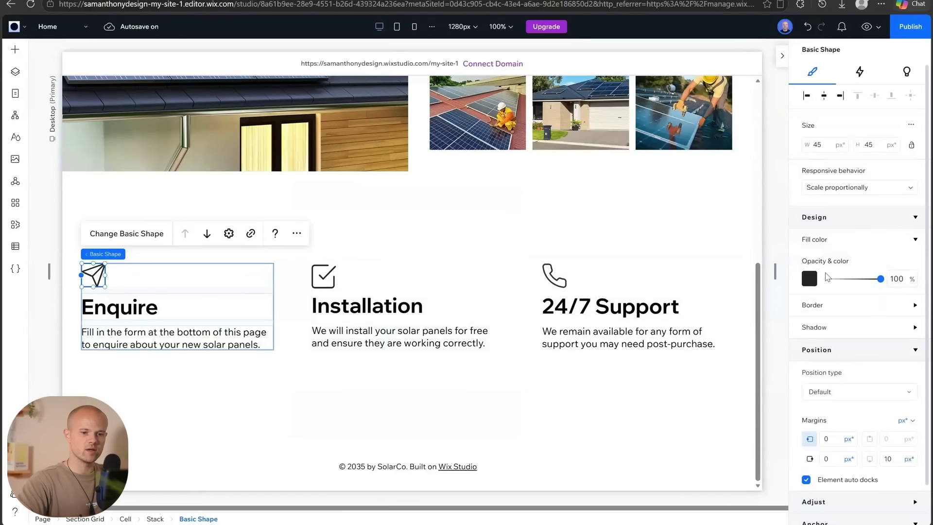
{"action": "left_click", "coordinate": [809, 278]}
{"action": "left_click", "coordinate": [671, 417]}
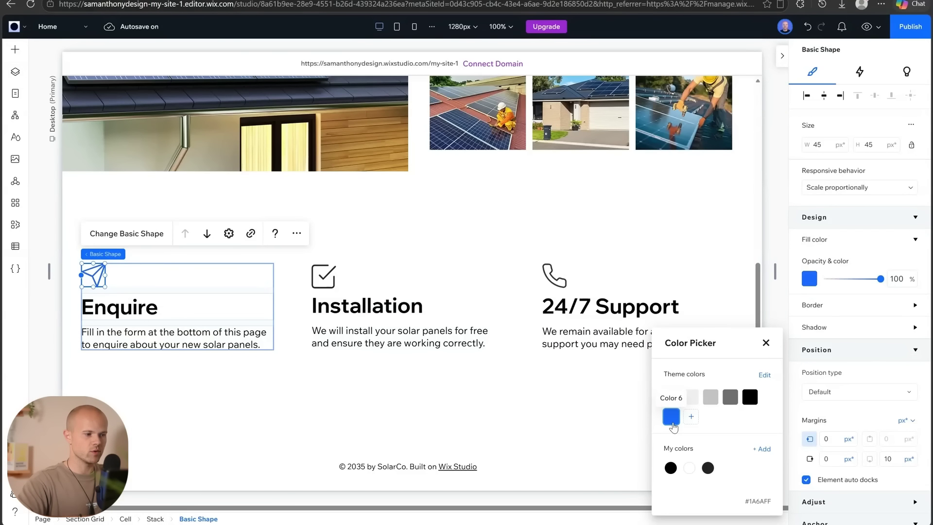
Apply the blue theme colour, Color 6, to the Installation stack's checkbox icon.
{"action": "left_click", "coordinate": [325, 275]}
{"action": "left_click", "coordinate": [325, 275]}
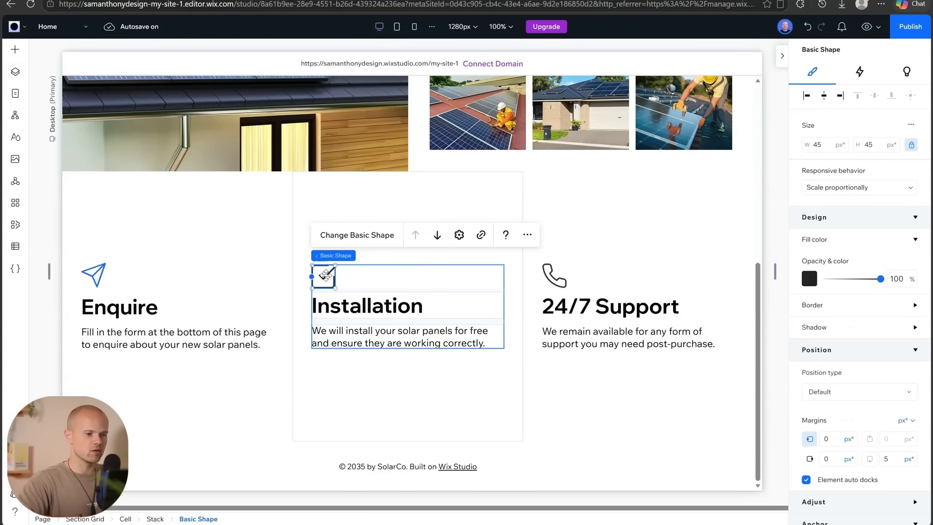
{"action": "left_click", "coordinate": [809, 279]}
{"action": "left_click", "coordinate": [671, 416]}
Fill the 24/7 Support stack's phone icon with the blue theme colour, Color 6.
{"action": "left_click", "coordinate": [554, 276]}
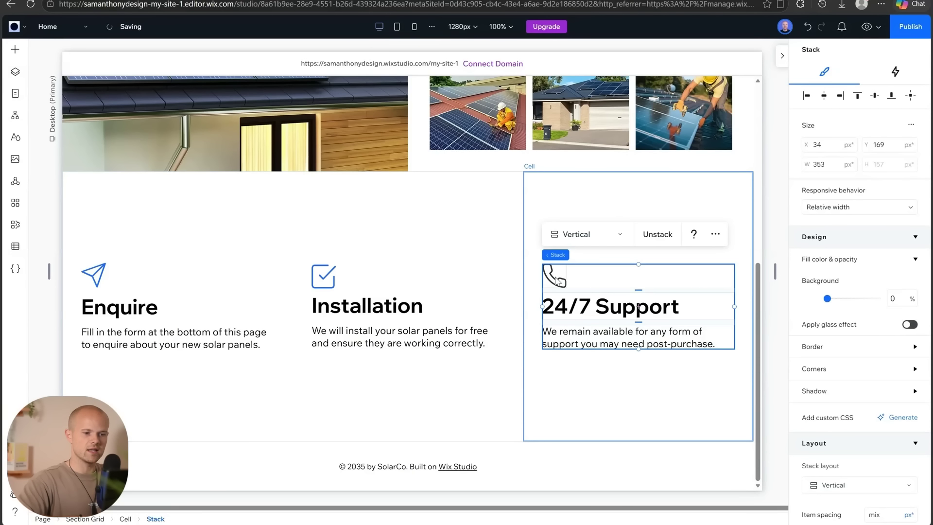
{"action": "left_click", "coordinate": [554, 276]}
{"action": "left_click", "coordinate": [808, 278]}
{"action": "left_click", "coordinate": [671, 416]}
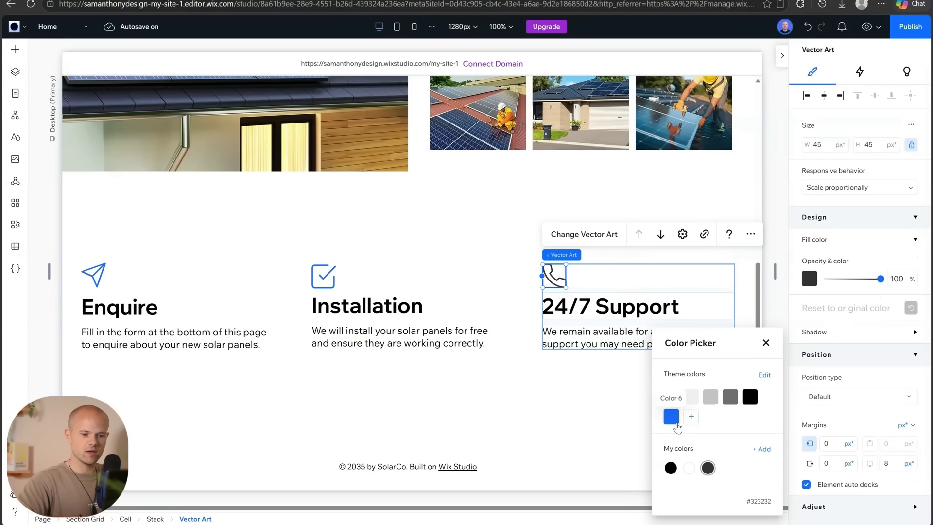
{"action": "left_click", "coordinate": [258, 408]}
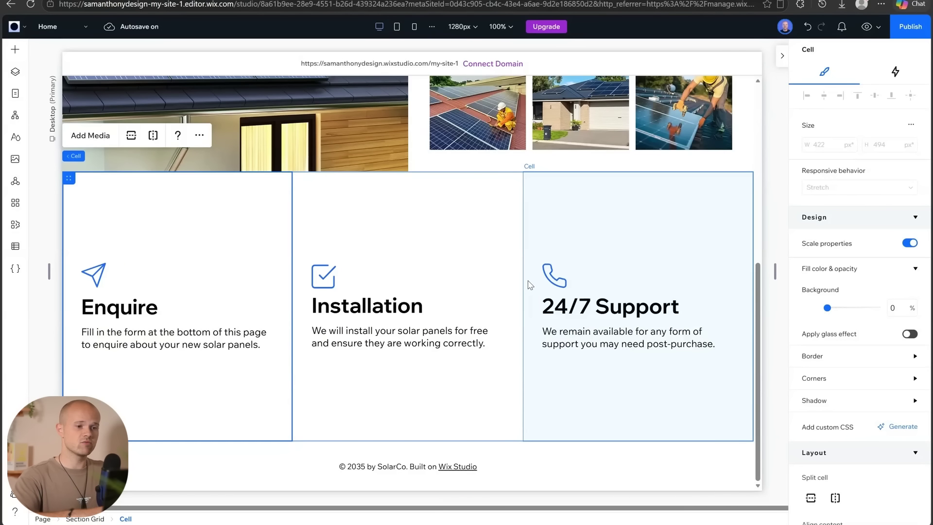
{"action": "scroll", "coordinate": [529, 284], "scroll_direction": "up", "scroll_amount": 8}
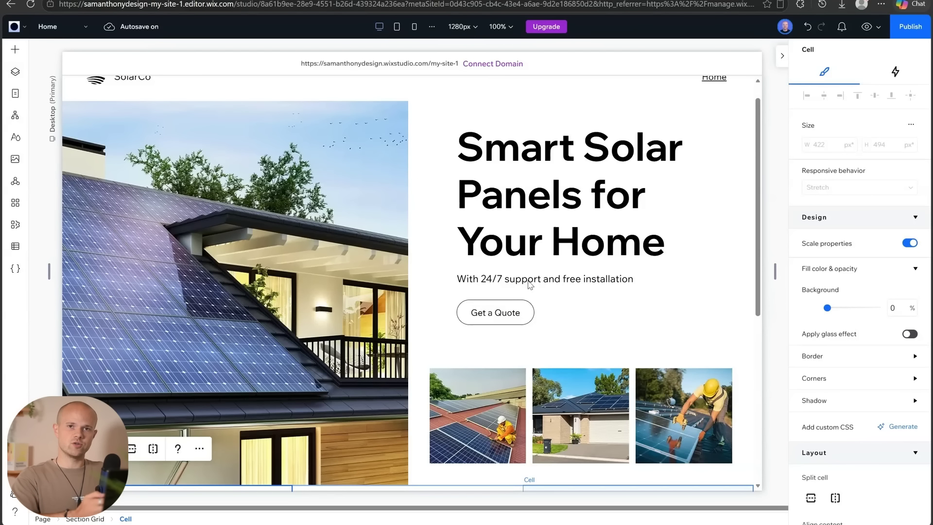
{"action": "scroll", "coordinate": [529, 284], "scroll_direction": "down", "scroll_amount": 6}
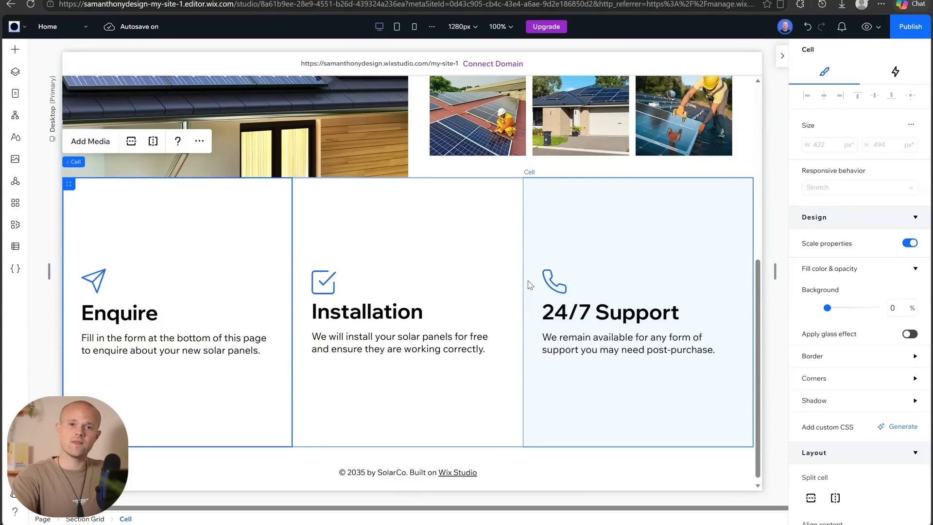
{"action": "scroll", "coordinate": [530, 285], "scroll_direction": "up", "scroll_amount": 6}
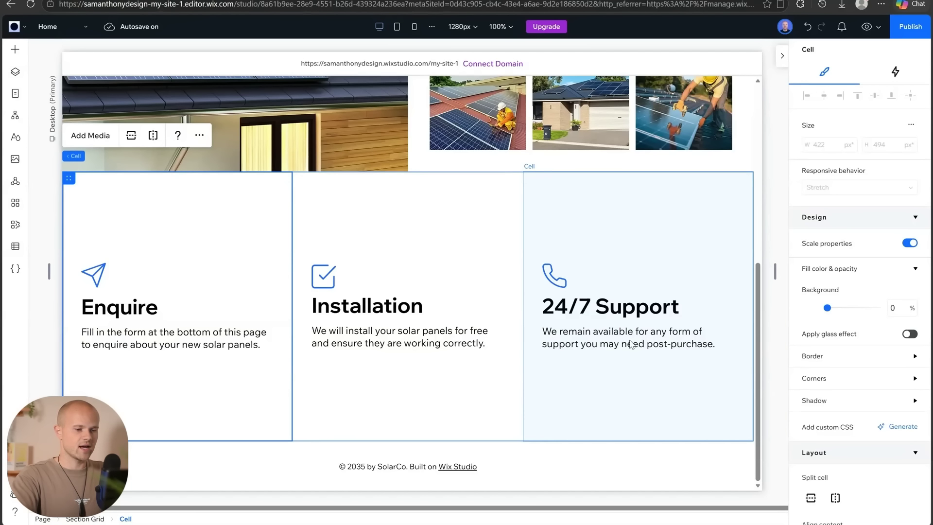
Add a new section between the three-column section and the footer, and give it a two-equal-column grid layout.
{"action": "key", "text": "Escape"}
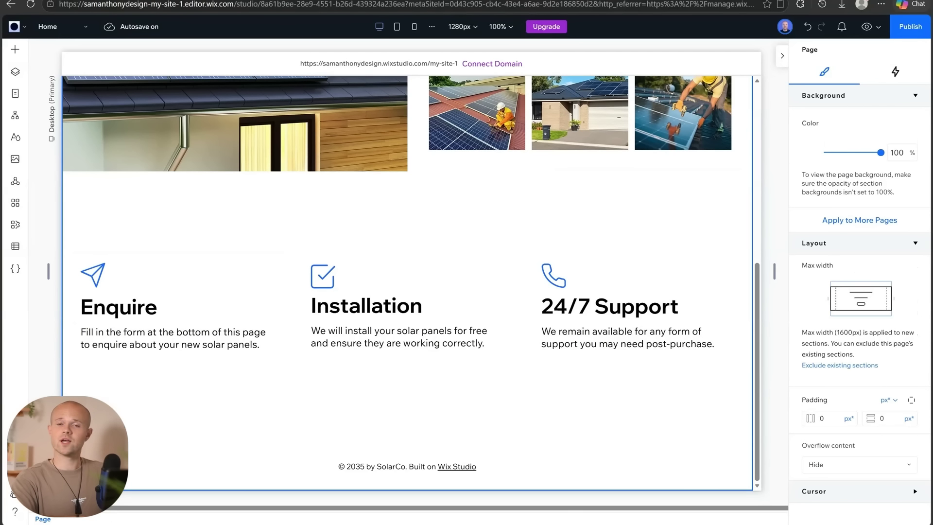
{"action": "mouse_move", "coordinate": [399, 442]}
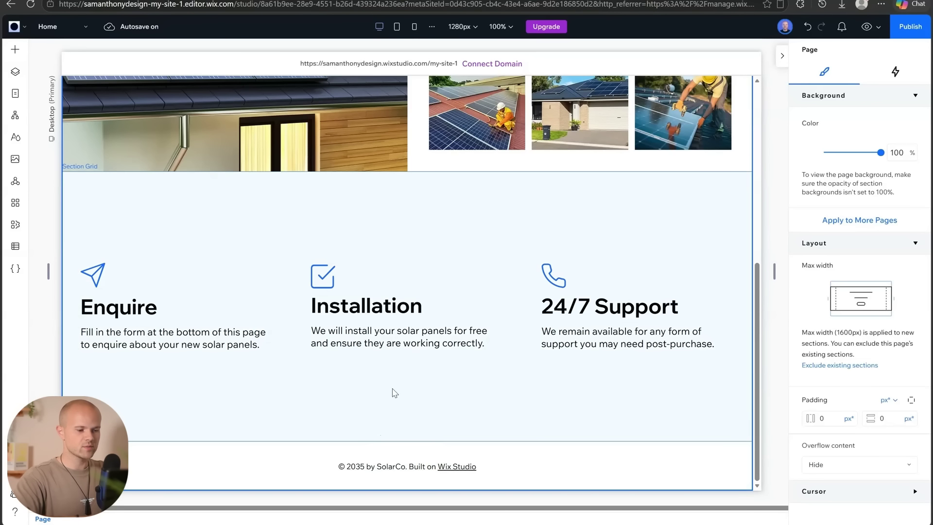
{"action": "left_click", "coordinate": [398, 445]}
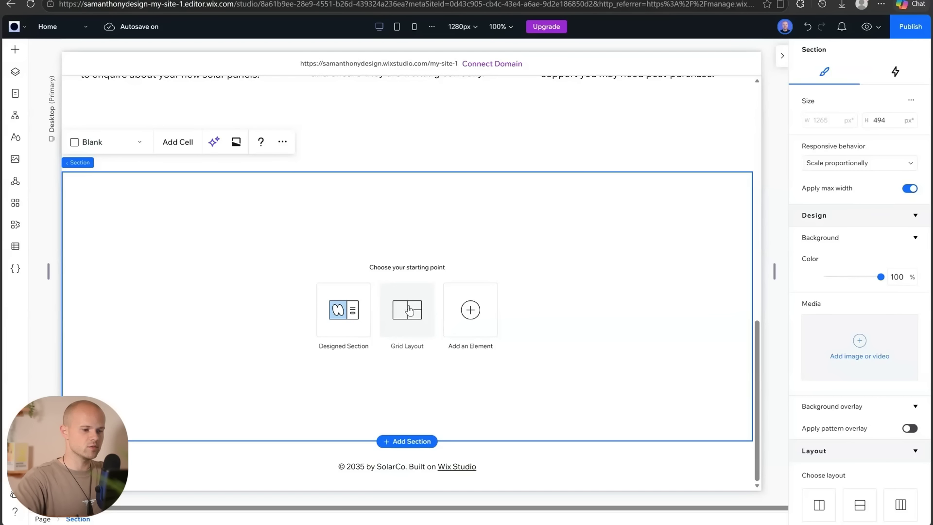
{"action": "left_click", "coordinate": [404, 317]}
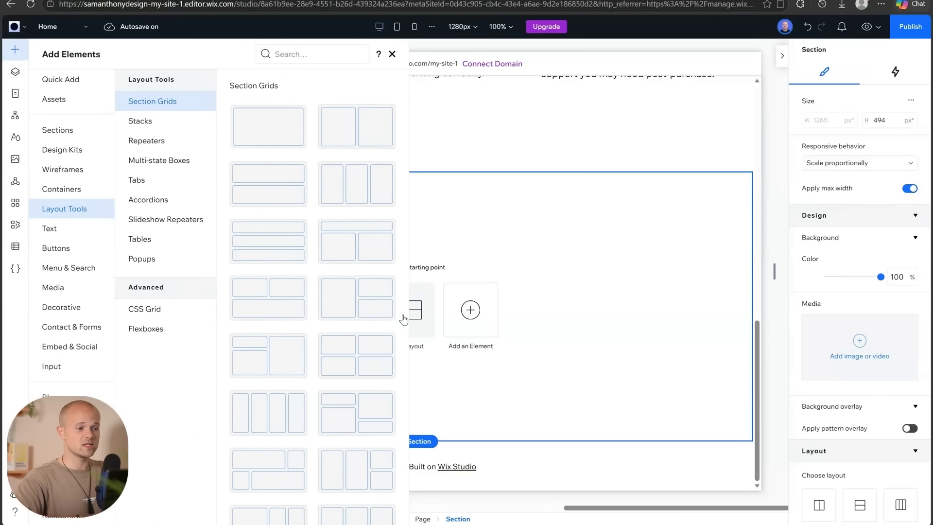
{"action": "left_click", "coordinate": [356, 132]}
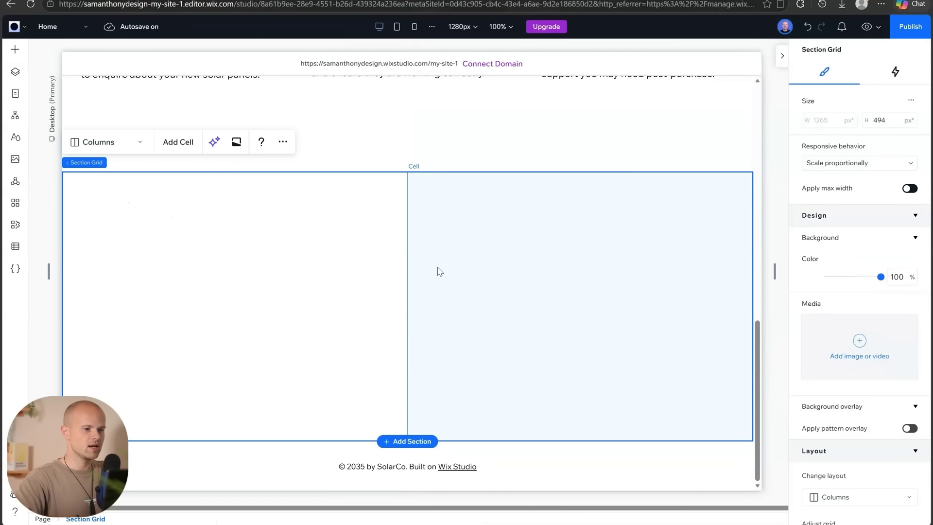
Add the ready-made Contact us form with the grey-blue background and single-column fields to the new section's right column.
{"action": "left_click", "coordinate": [14, 50]}
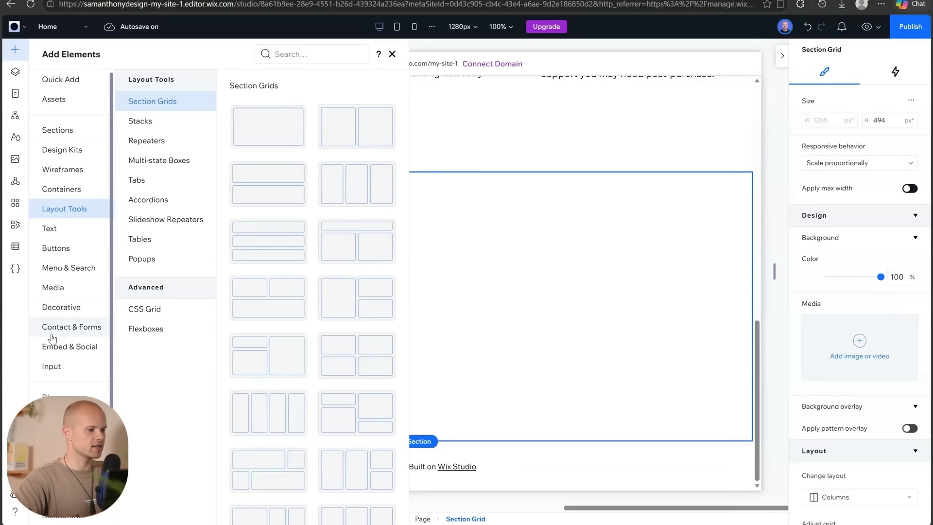
{"action": "left_click", "coordinate": [89, 327]}
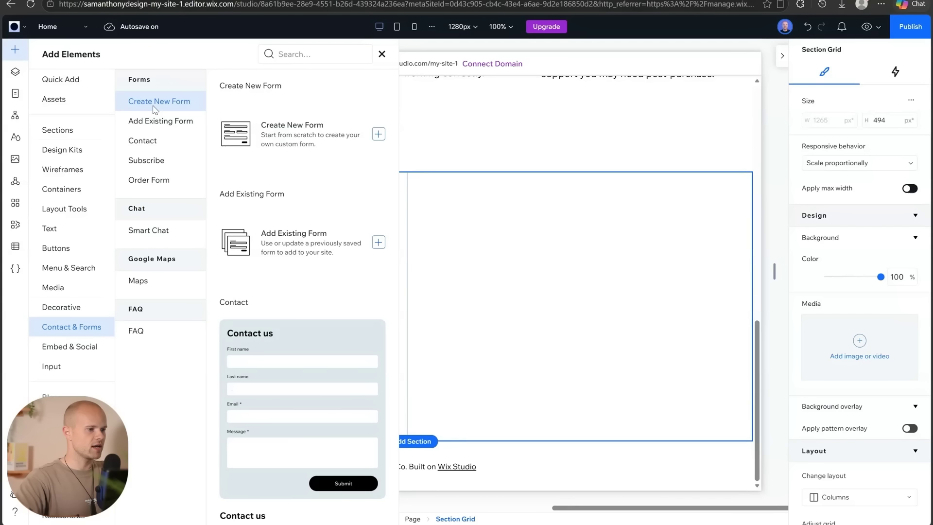
{"action": "scroll", "coordinate": [281, 312], "scroll_direction": "down", "scroll_amount": 2}
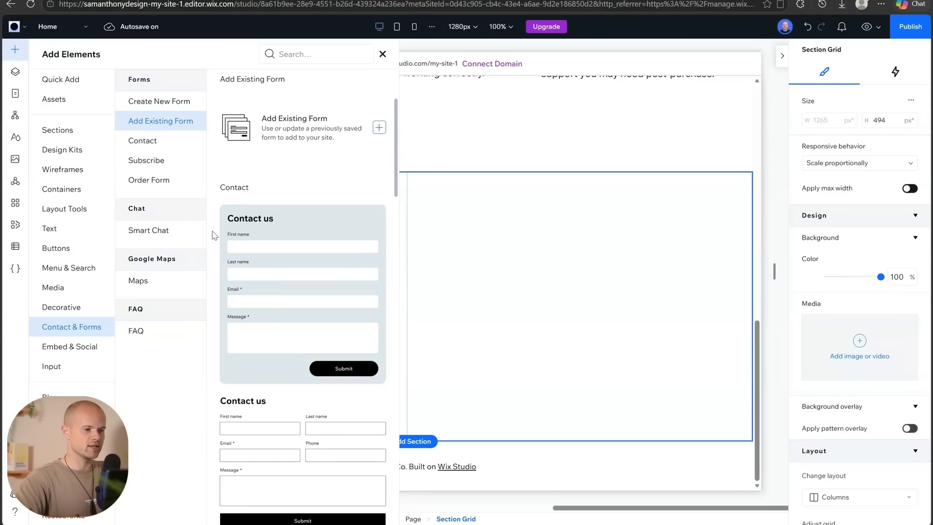
{"action": "scroll", "coordinate": [291, 286], "scroll_direction": "down", "scroll_amount": 5}
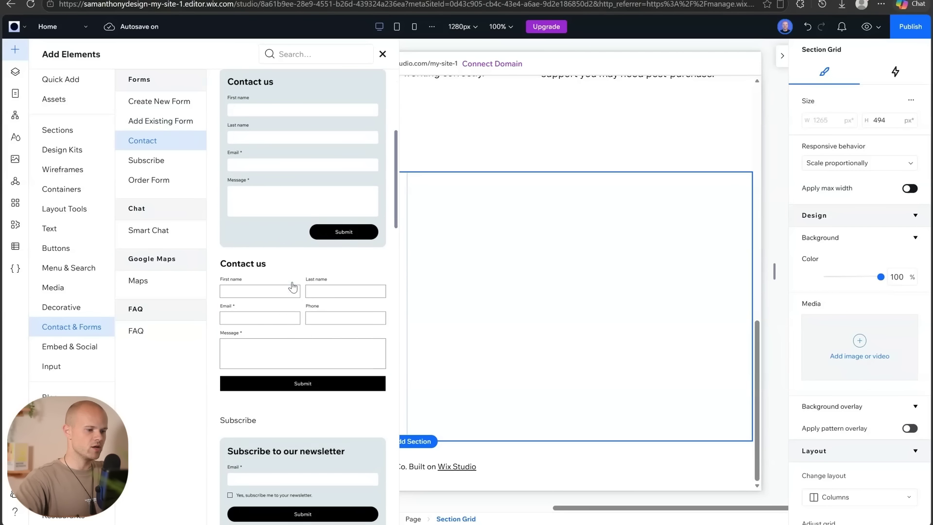
{"action": "scroll", "coordinate": [284, 346], "scroll_direction": "down", "scroll_amount": 8}
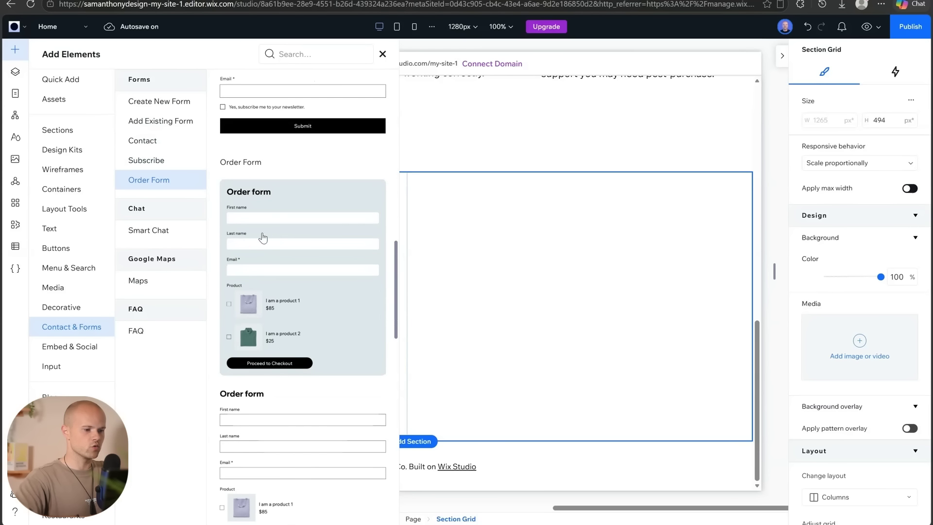
{"action": "scroll", "coordinate": [270, 231], "scroll_direction": "down", "scroll_amount": 8}
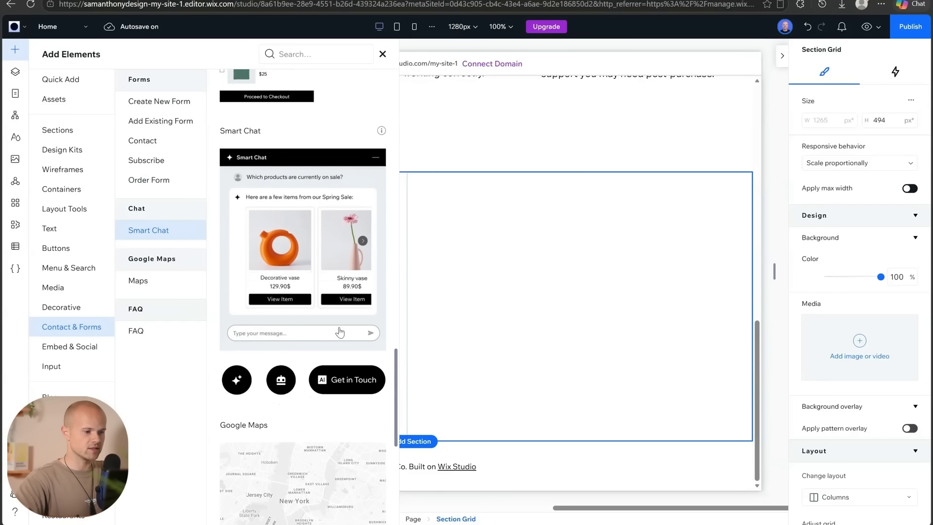
{"action": "scroll", "coordinate": [271, 281], "scroll_direction": "down", "scroll_amount": 6}
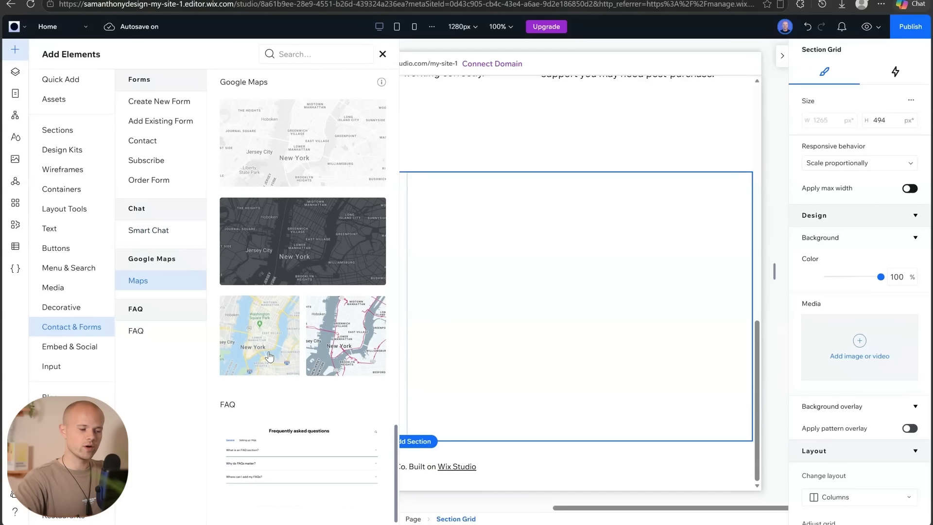
{"action": "scroll", "coordinate": [291, 253], "scroll_direction": "up", "scroll_amount": 20}
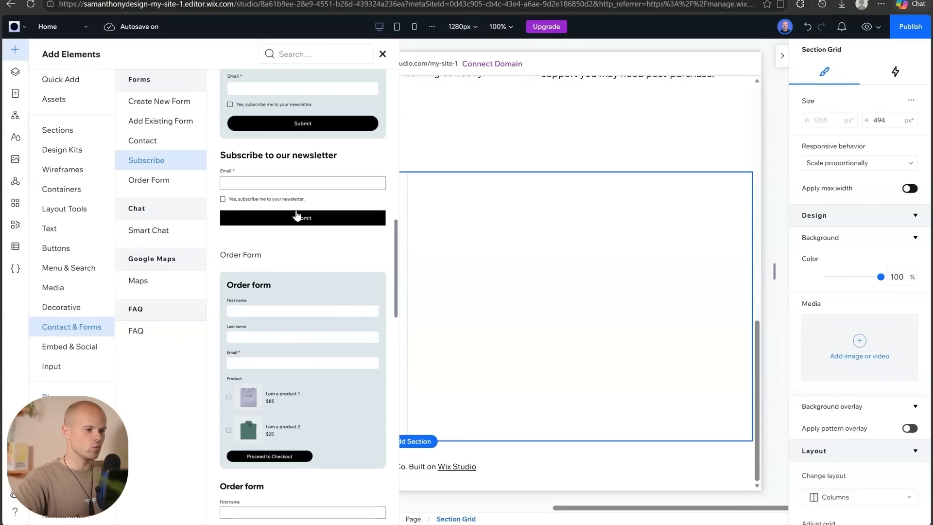
{"action": "scroll", "coordinate": [297, 215], "scroll_direction": "up", "scroll_amount": 5}
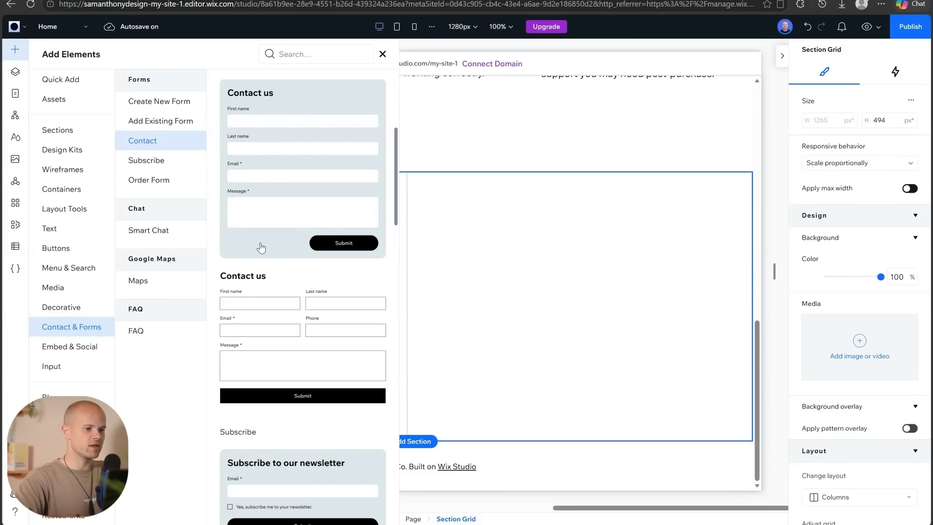
{"action": "left_click_drag", "start_coordinate": [277, 160], "coordinate": [535, 289]}
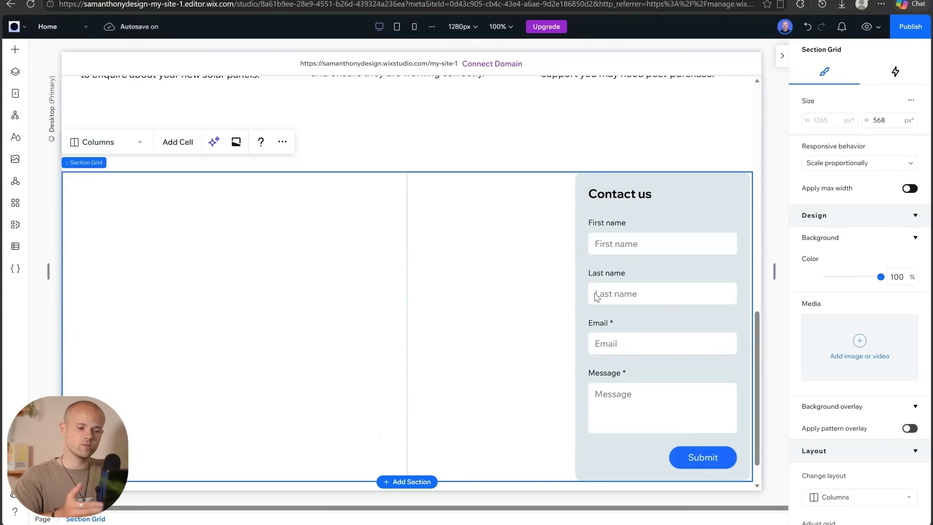
Widen the Contact us form to 632 px so that it fills the right column from edge to edge.
{"action": "scroll", "coordinate": [597, 297], "scroll_direction": "down", "scroll_amount": 2}
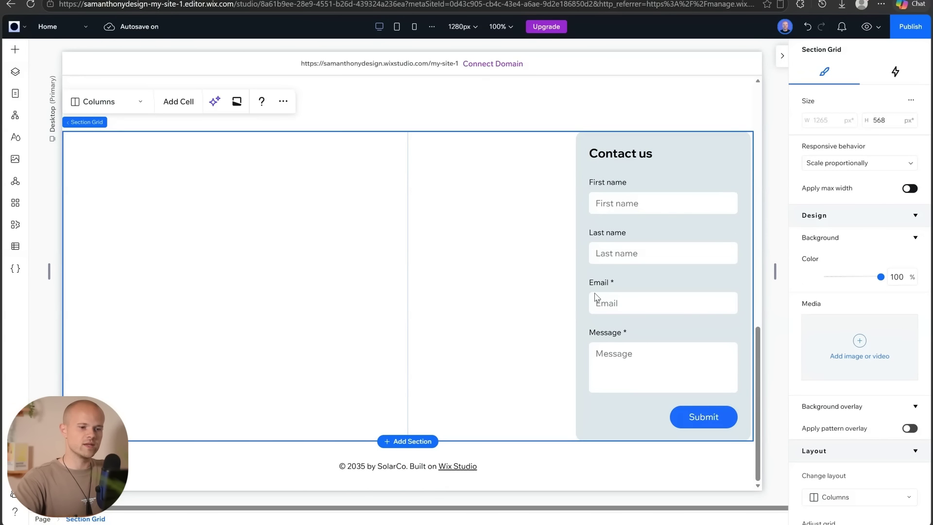
{"action": "left_click", "coordinate": [573, 255]}
{"action": "left_click", "coordinate": [577, 253]}
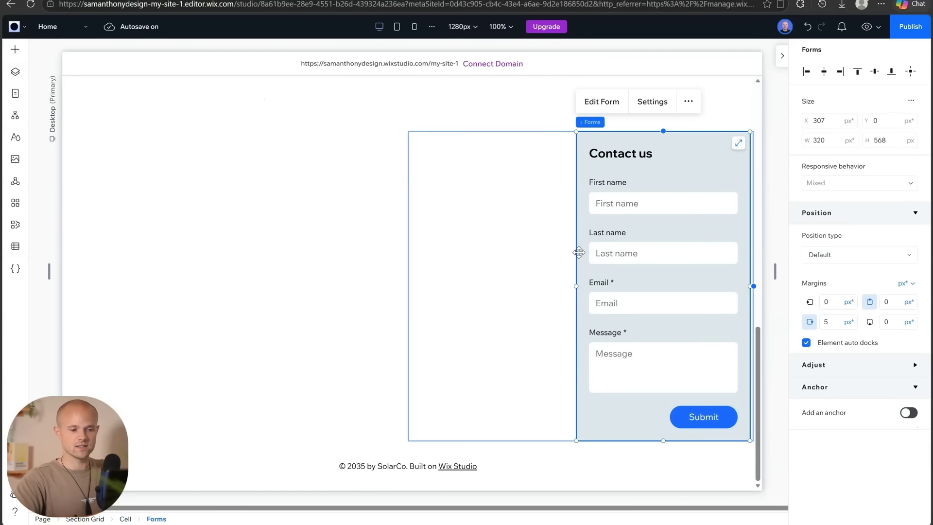
{"action": "left_click_drag", "start_coordinate": [577, 289], "coordinate": [406, 249]}
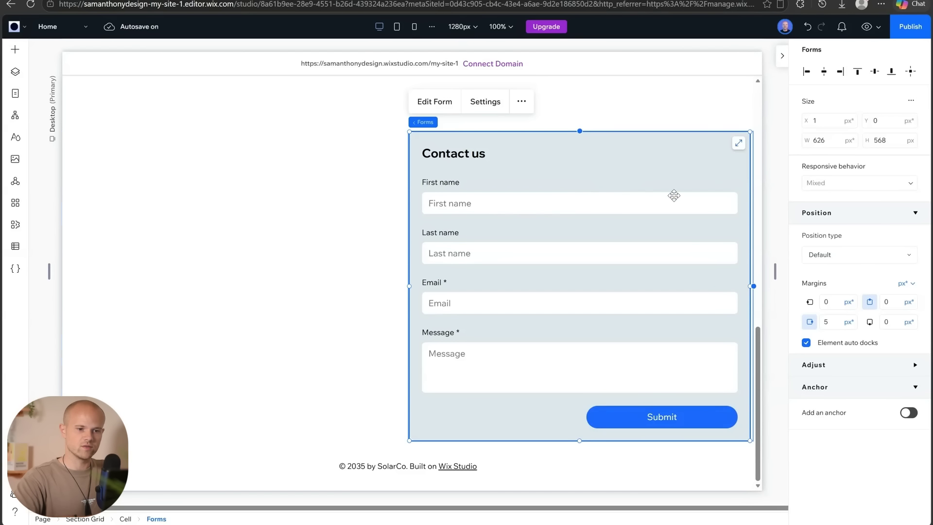
{"action": "left_click_drag", "start_coordinate": [748, 285], "coordinate": [753, 286]}
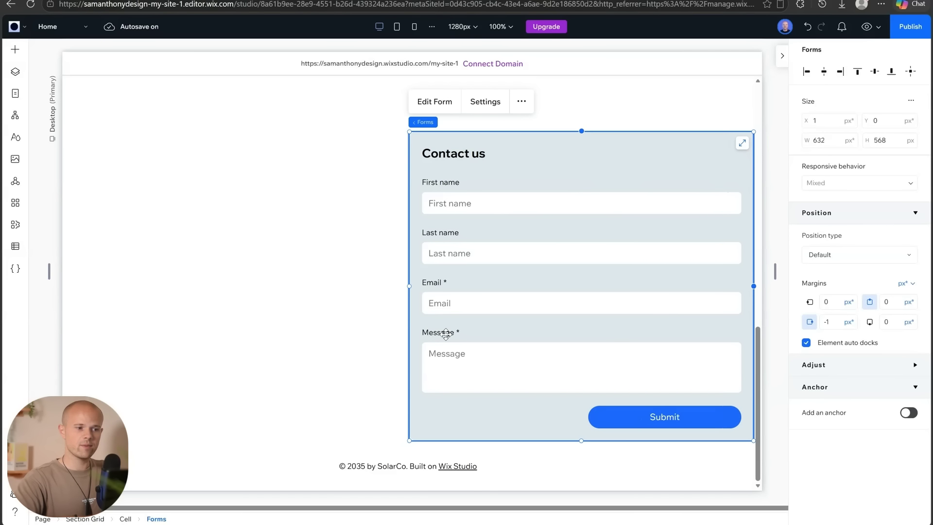
Add a Heading 2 text and a paragraph below it to the empty left column beside the contact form.
{"action": "left_click", "coordinate": [312, 311]}
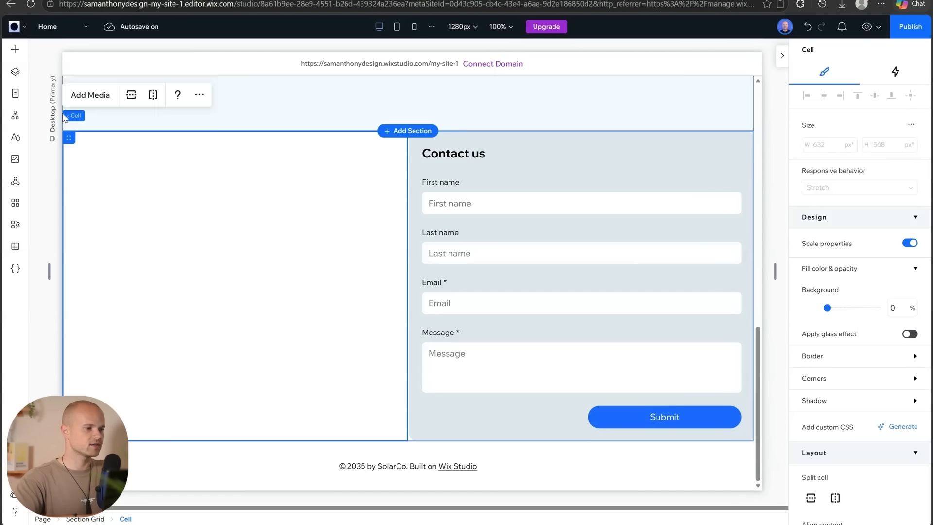
{"action": "left_click", "coordinate": [15, 49]}
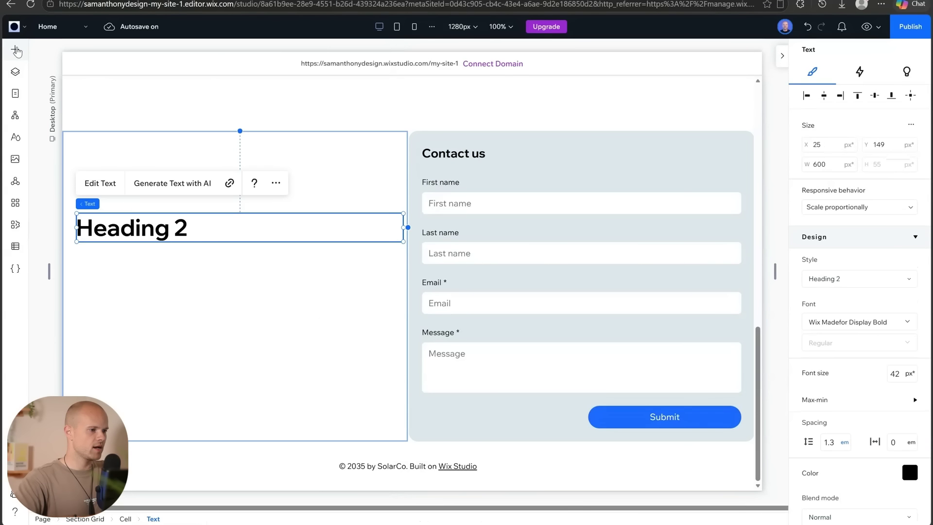
{"action": "left_click", "coordinate": [15, 49]}
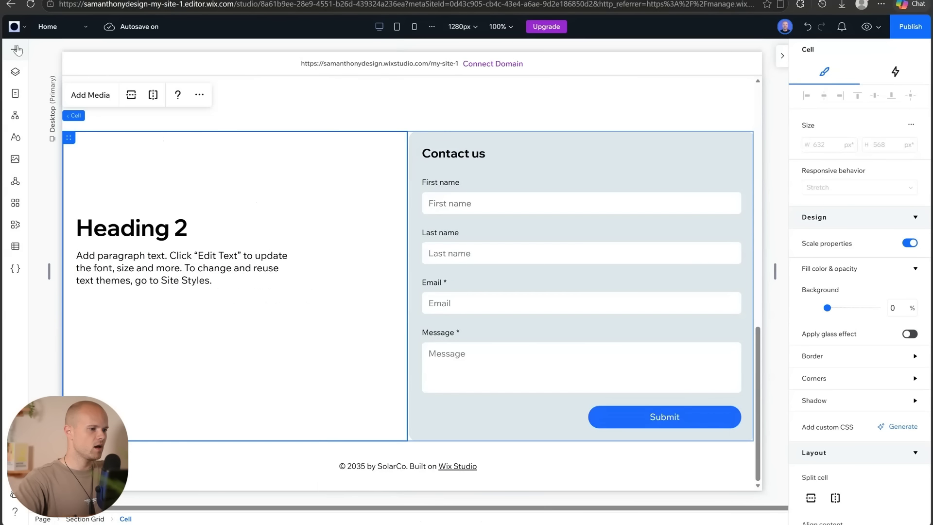
Add the outlined phone icon below the paragraph in the left column, and place a copy of the paragraph text beside the icon.
{"action": "left_click", "coordinate": [17, 49]}
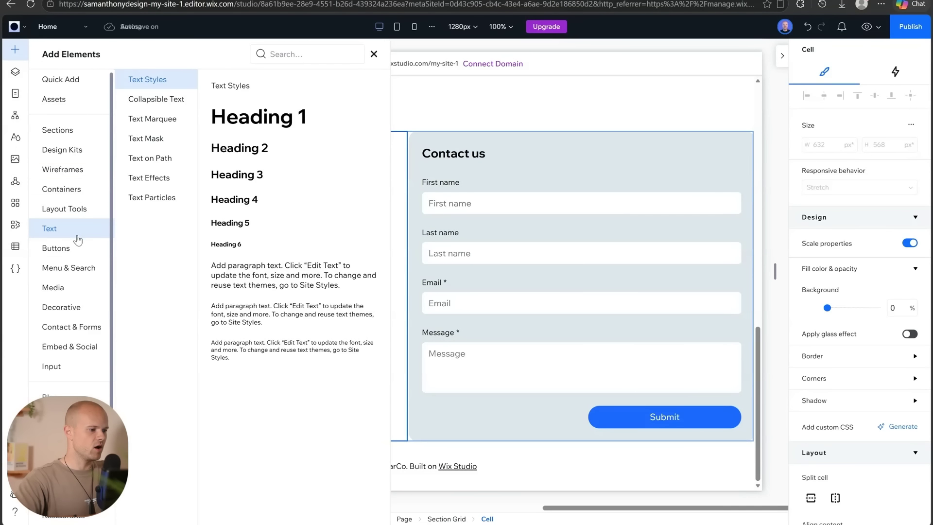
{"action": "left_click", "coordinate": [61, 307]}
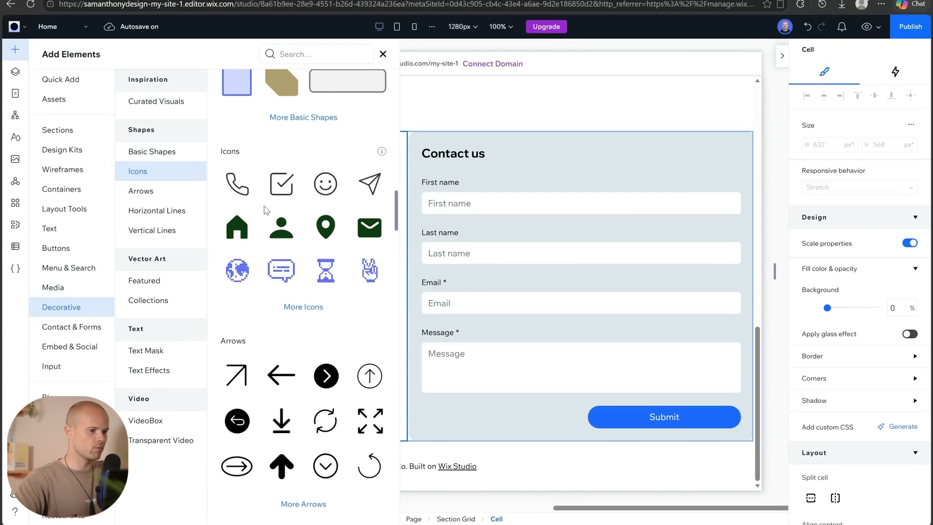
{"action": "left_click", "coordinate": [238, 185]}
{"action": "left_click", "coordinate": [147, 270]}
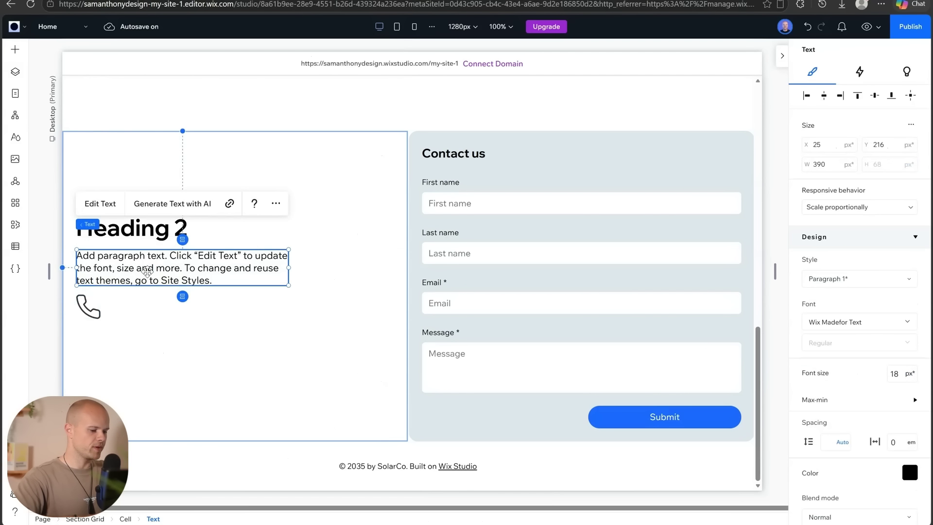
{"action": "left_click_drag", "start_coordinate": [147, 270], "coordinate": [140, 314]}
Change the left column's Heading 2 text to "Get in Touch".
{"action": "left_click", "coordinate": [148, 228]}
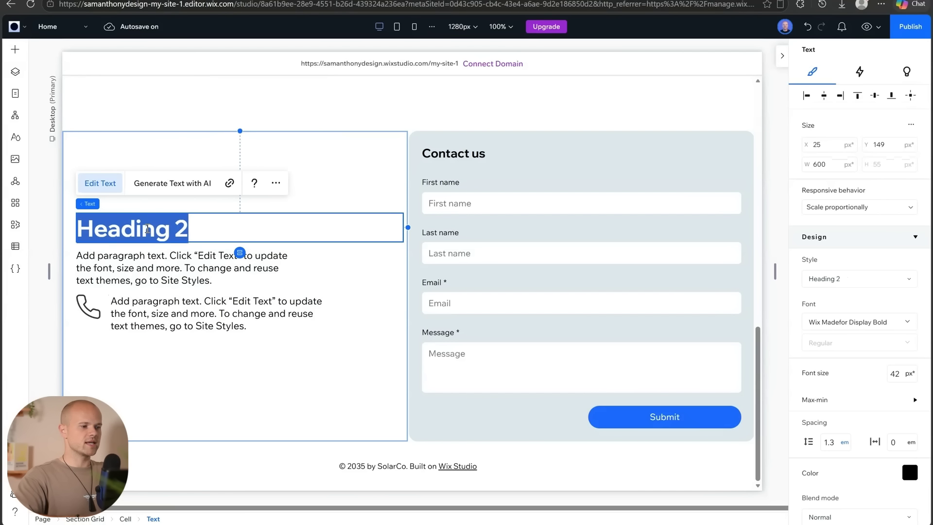
{"action": "type", "text": "G"}
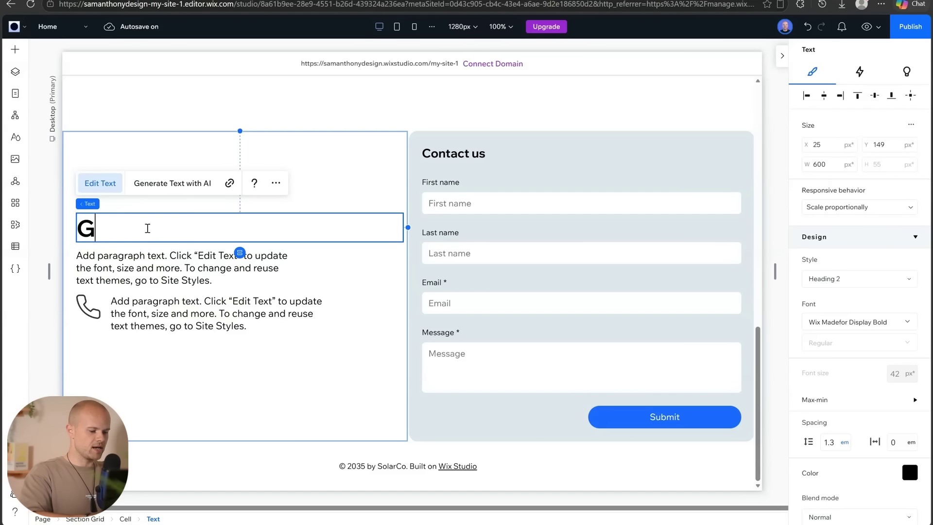
{"action": "type", "text": "et in Touch"}
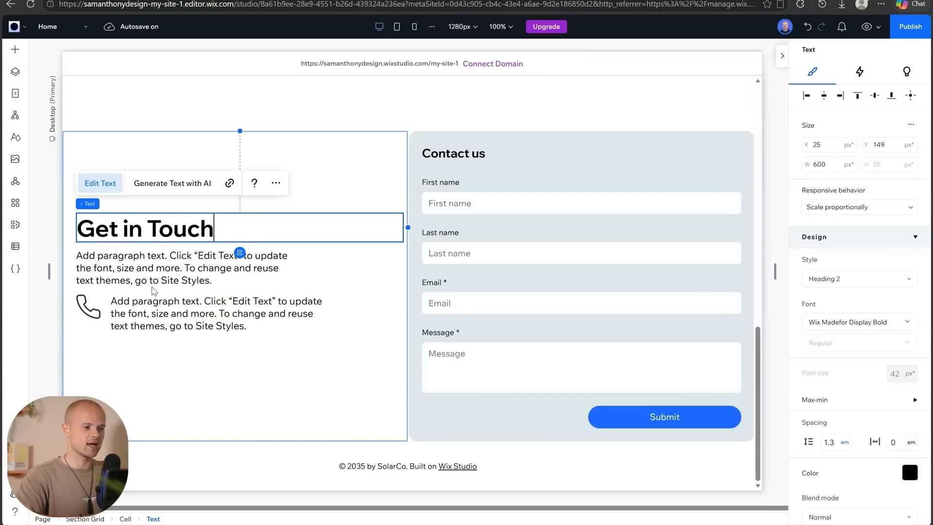
{"action": "left_click", "coordinate": [249, 249]}
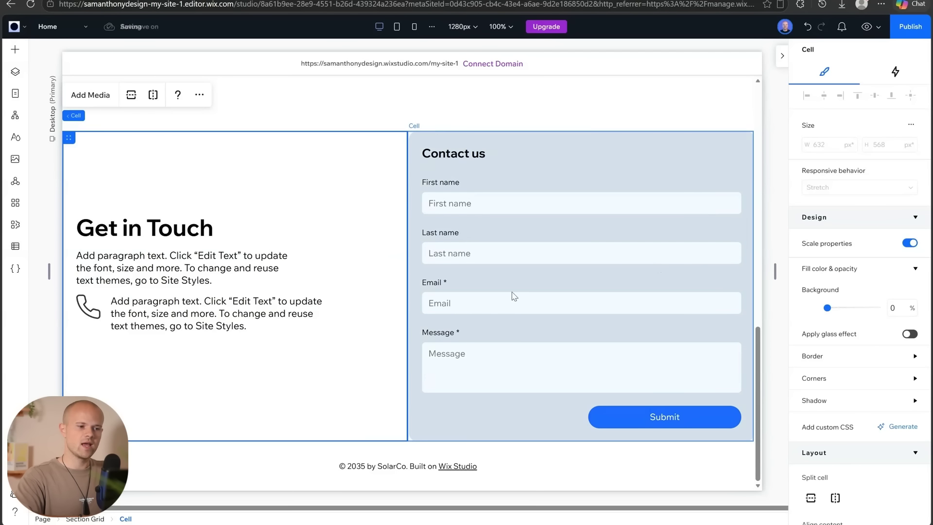
Replace the paragraph under the heading with an invitation to use the form for enquiries, and the text beside the icon with the phone number.
{"action": "double_click", "coordinate": [133, 276]}
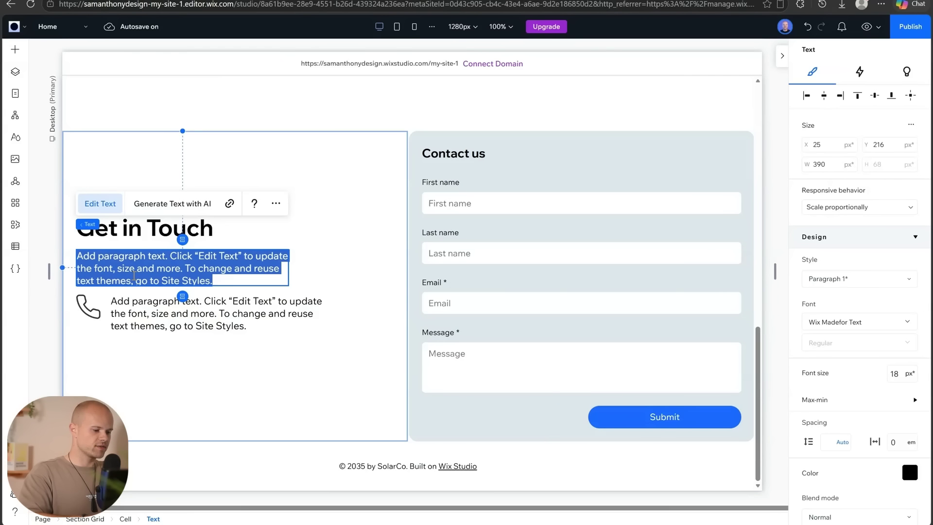
{"action": "key", "text": "ctrl+v"}
{"action": "double_click", "coordinate": [205, 308]}
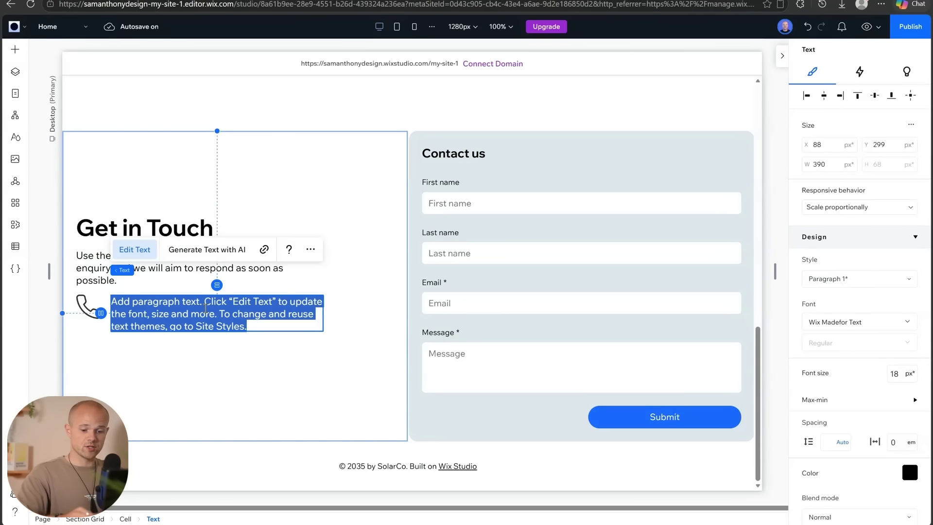
{"action": "key", "text": "ctrl+v"}
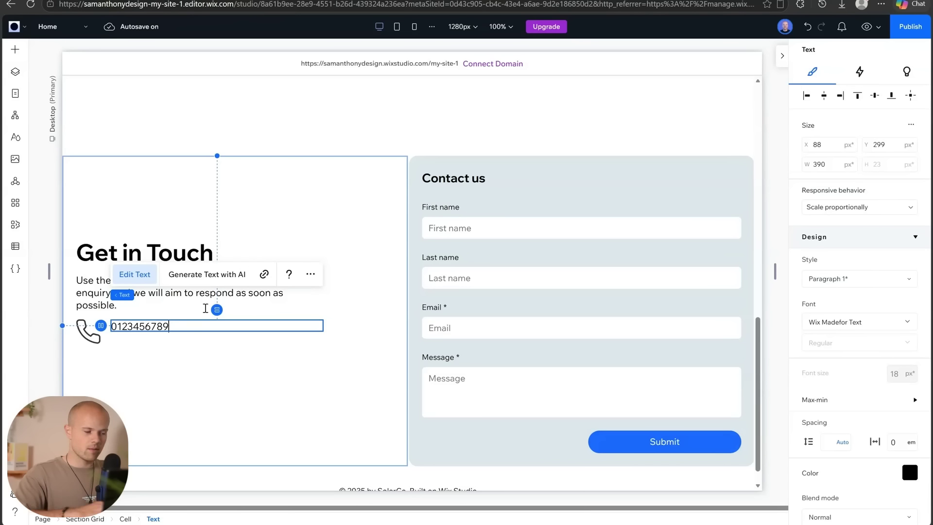
{"action": "left_click", "coordinate": [138, 350]}
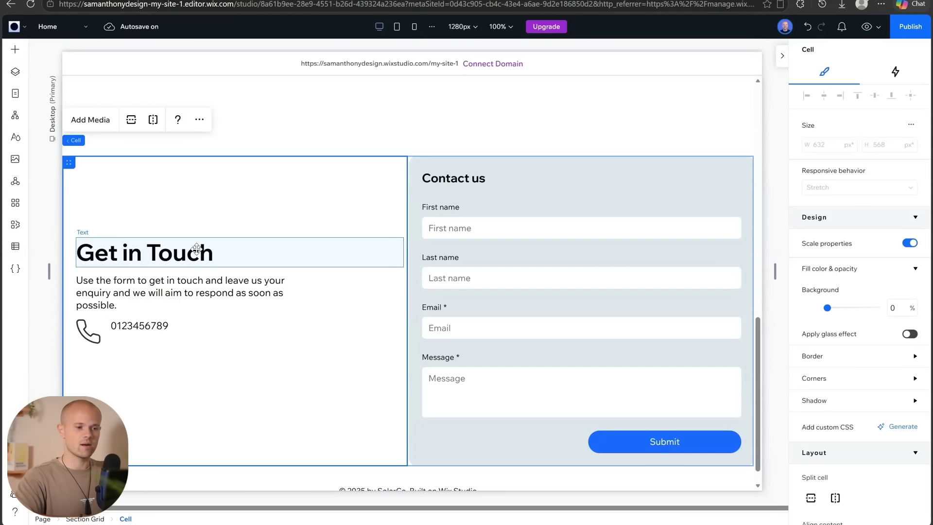
Stack the phone icon with the phone number text, and align the number to the vertical center of the stack.
{"action": "left_click", "coordinate": [106, 258]}
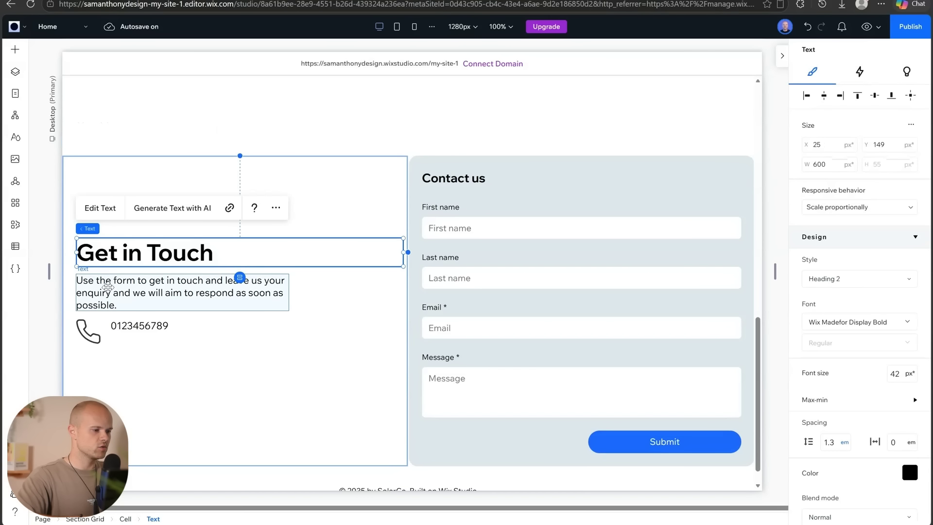
{"action": "left_click", "coordinate": [107, 288], "text": "shift"}
{"action": "left_click", "coordinate": [135, 357]}
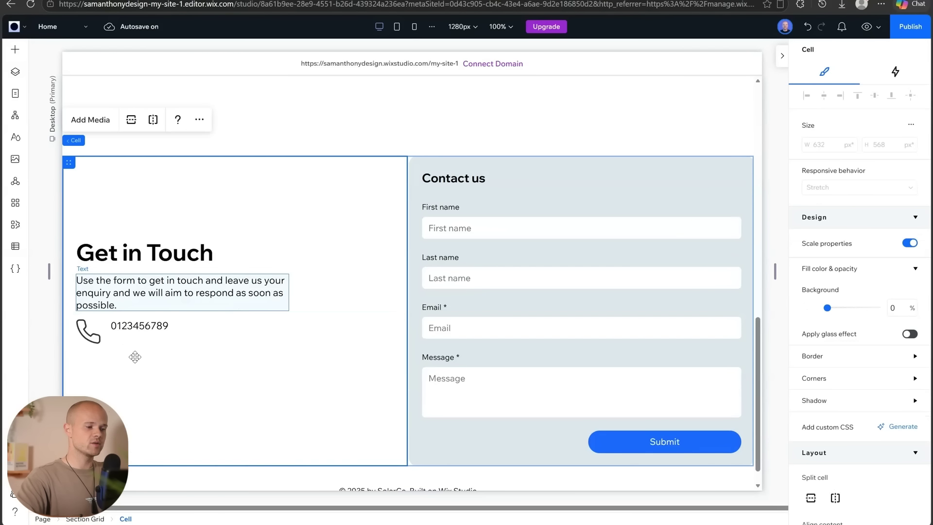
{"action": "left_click", "coordinate": [88, 331]}
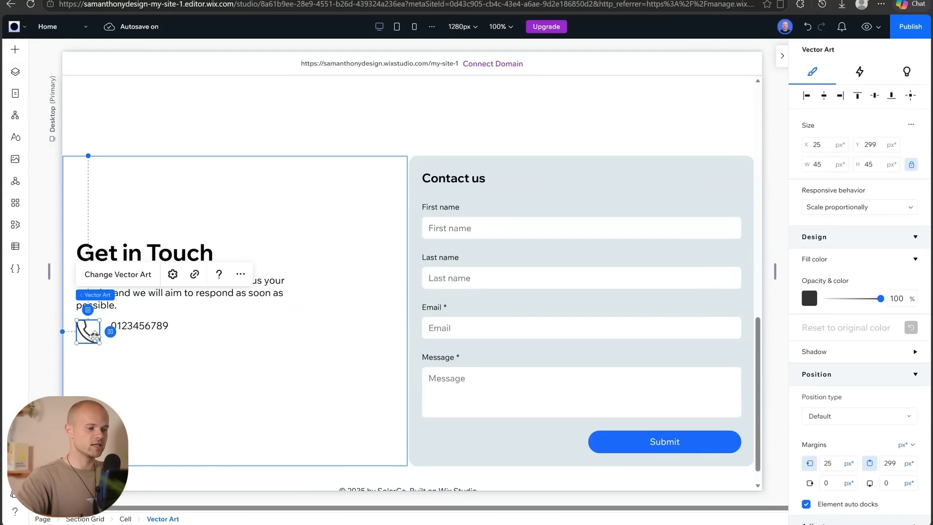
{"action": "left_click", "coordinate": [144, 326], "text": "shift"}
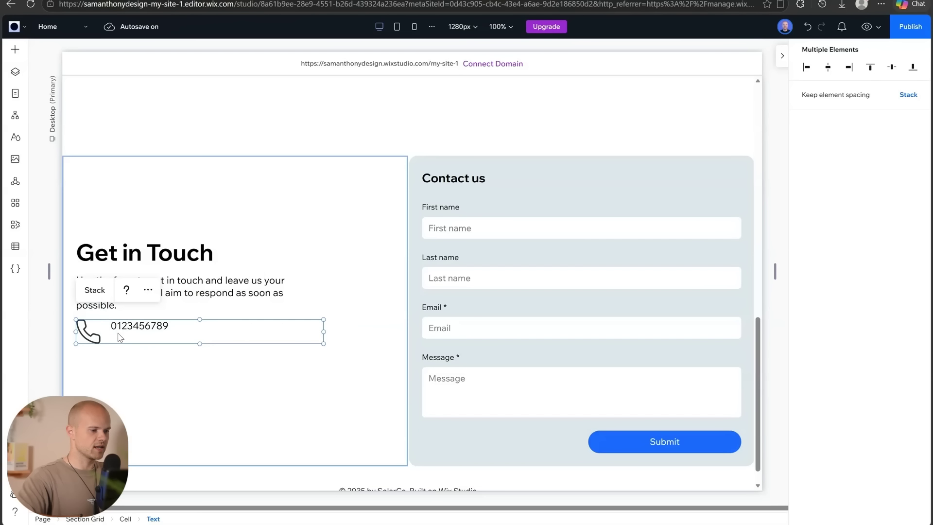
{"action": "left_click", "coordinate": [94, 293]}
{"action": "left_click", "coordinate": [122, 326]}
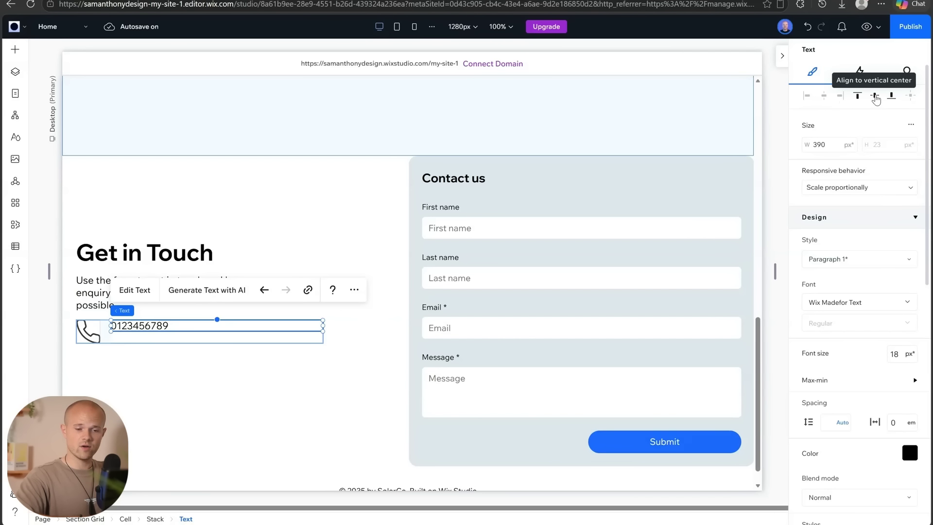
{"action": "left_click", "coordinate": [872, 96]}
Resize the phone icon to 32 px and narrow the gap between it and the phone number to about 7 px.
{"action": "left_click", "coordinate": [89, 331]}
{"action": "left_click", "coordinate": [88, 331]}
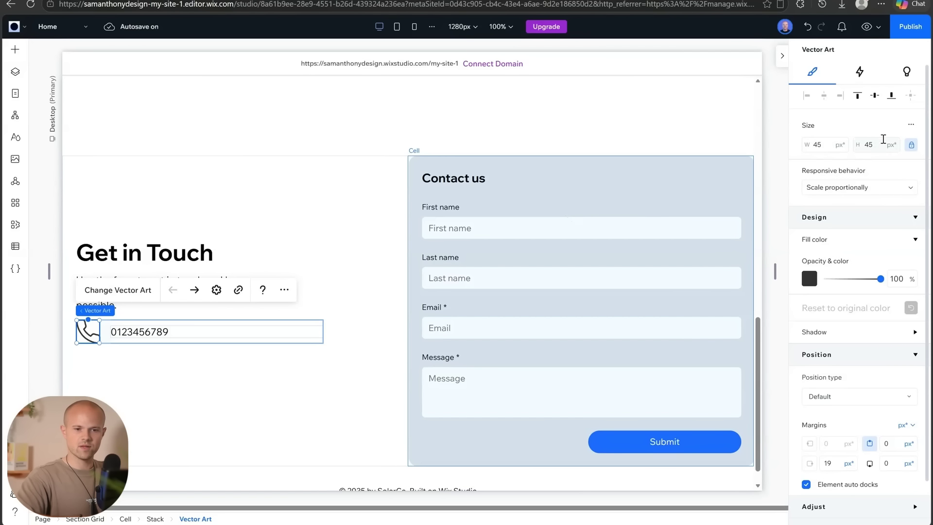
{"action": "left_click", "coordinate": [818, 144]}
{"action": "type", "text": "32"}
{"action": "key", "text": "Return"}
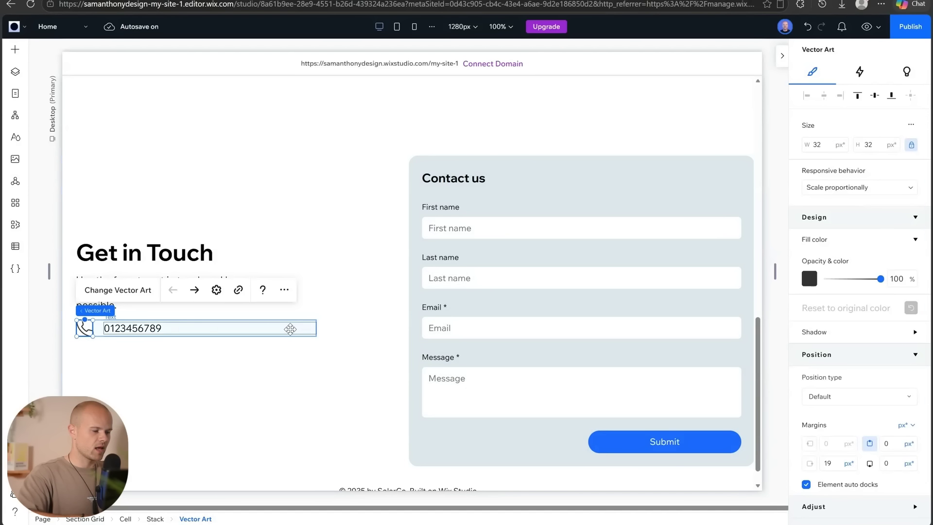
{"action": "left_click", "coordinate": [97, 329]}
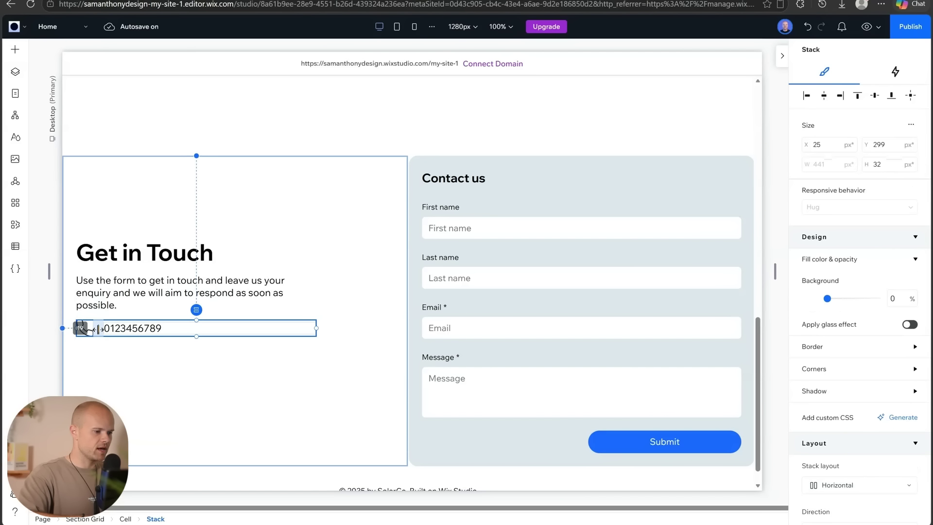
{"action": "left_click_drag", "start_coordinate": [98, 330], "coordinate": [91, 329]}
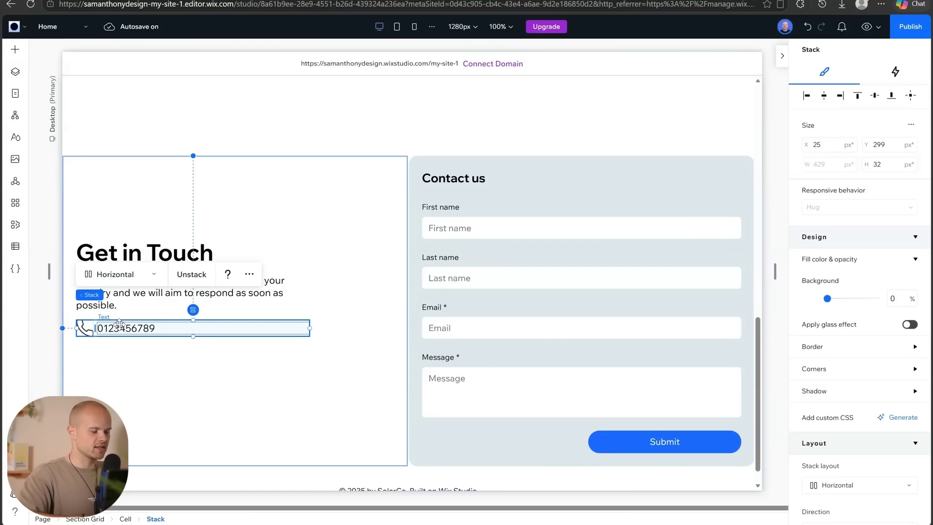
Recolor the phone icon with the blue theme color #1A6AFF.
{"action": "left_click", "coordinate": [85, 328]}
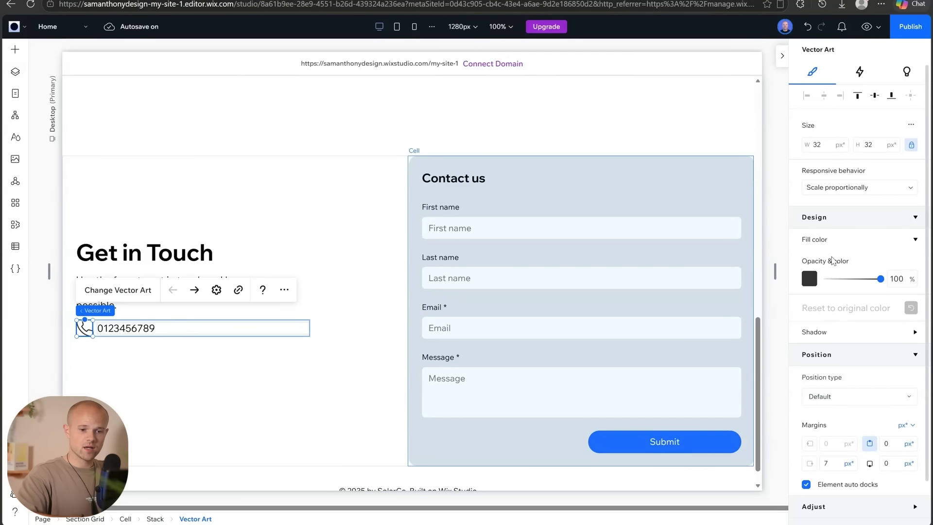
{"action": "left_click", "coordinate": [808, 279]}
{"action": "left_click", "coordinate": [671, 416]}
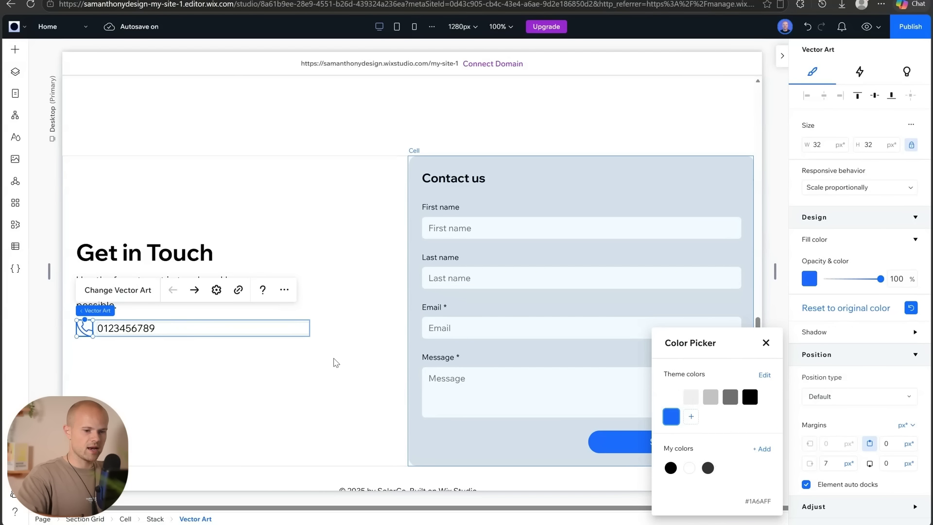
{"action": "left_click", "coordinate": [205, 396]}
Combine the Get in Touch heading, the paragraph and the phone row into one vertical stack.
{"action": "left_click", "coordinate": [137, 272]}
{"action": "left_click", "coordinate": [135, 257]}
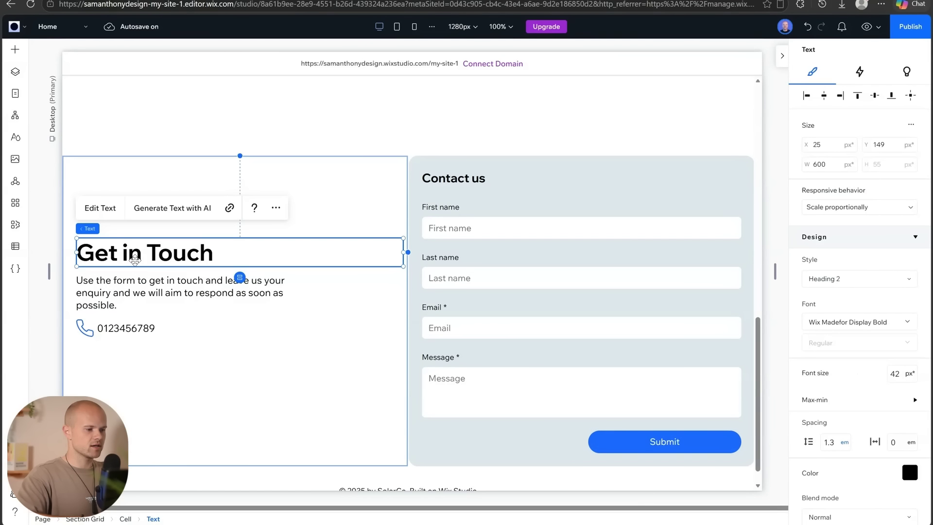
{"action": "left_click", "coordinate": [128, 280], "text": "shift"}
{"action": "left_click", "coordinate": [93, 329], "text": "shift"}
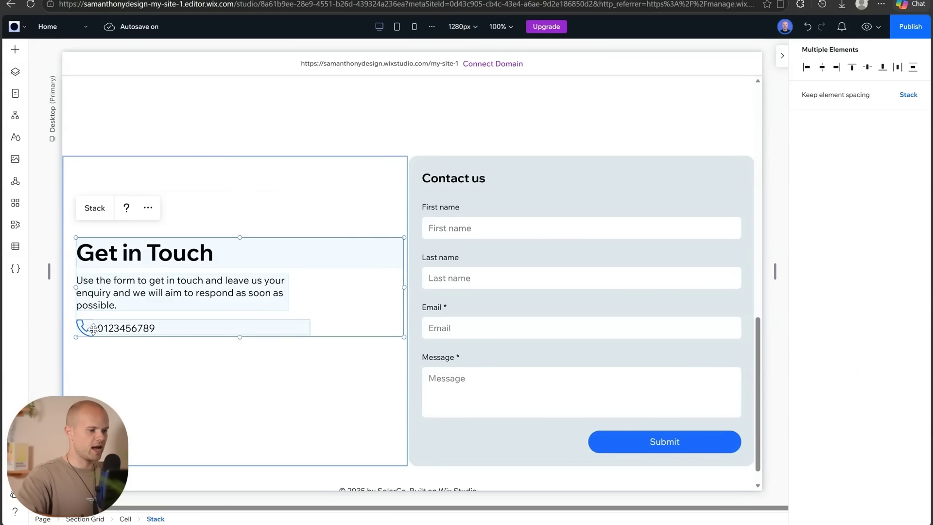
{"action": "left_click", "coordinate": [99, 215]}
Narrow the Get in Touch stack to about 478 px and move it to the middle of the left column.
{"action": "left_click_drag", "start_coordinate": [402, 287], "coordinate": [335, 292]}
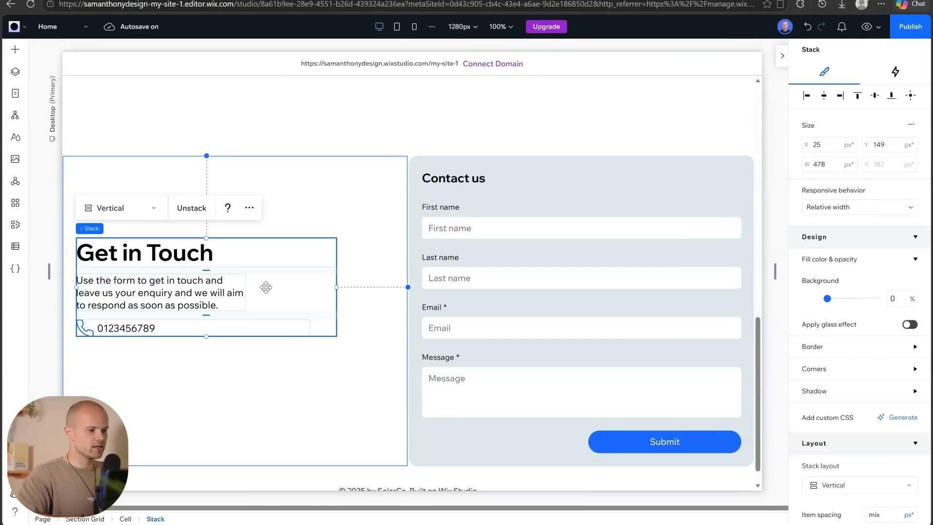
{"action": "left_click_drag", "start_coordinate": [264, 287], "coordinate": [294, 311]}
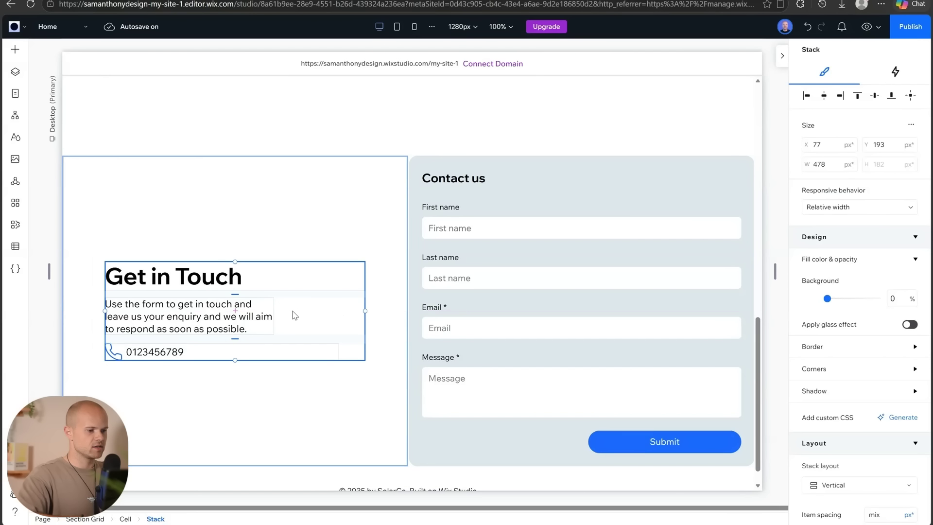
{"action": "left_click", "coordinate": [310, 406]}
Increase the spacing between the paragraph and the phone row inside the Get in Touch stack.
{"action": "left_click", "coordinate": [191, 300]}
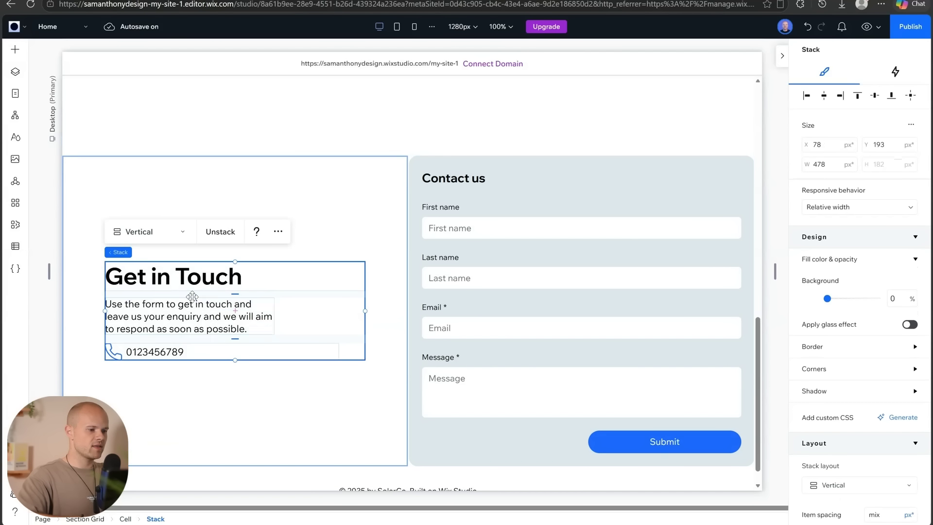
{"action": "left_click_drag", "start_coordinate": [234, 339], "coordinate": [235, 351]}
{"action": "left_click", "coordinate": [191, 391]}
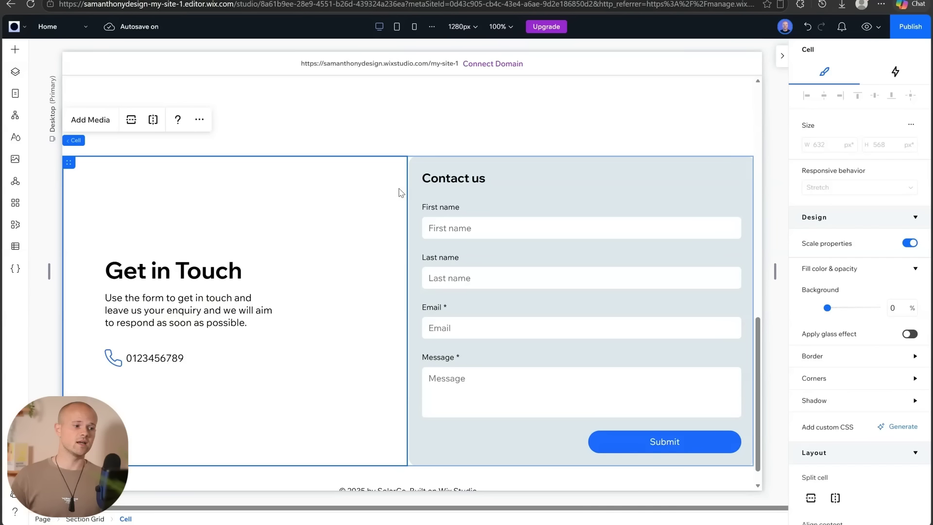
Examine the layout of the page's sections at the tablet and mobile breakpoints.
{"action": "left_click", "coordinate": [415, 194]}
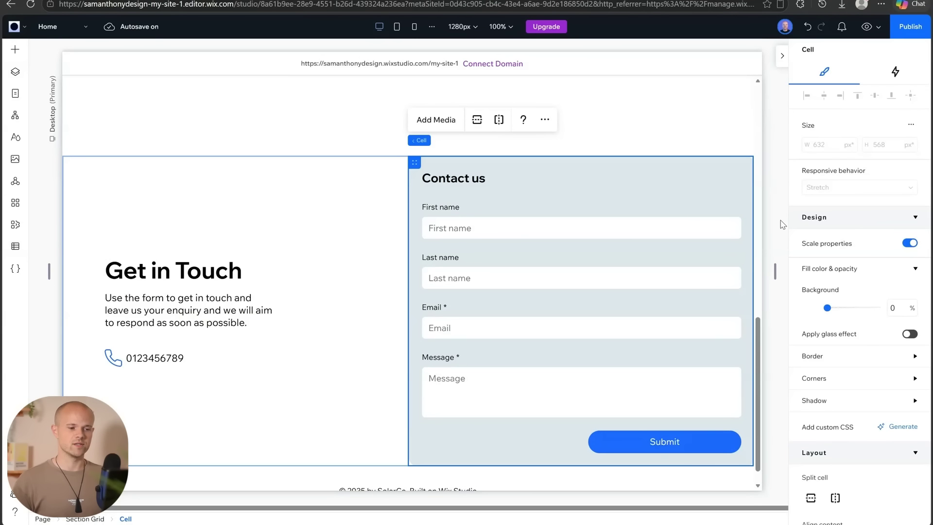
{"action": "left_click", "coordinate": [782, 225]}
{"action": "scroll", "coordinate": [601, 162], "scroll_direction": "down", "scroll_amount": 1}
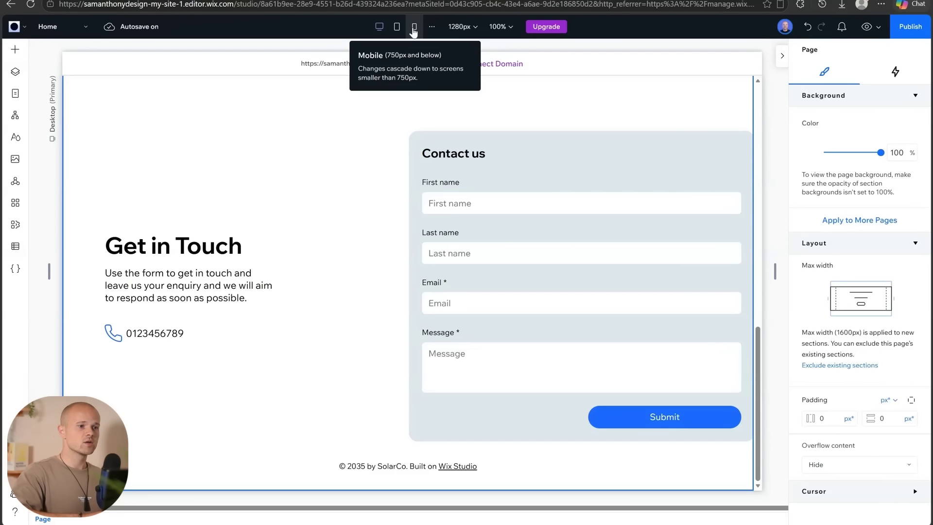
{"action": "left_click", "coordinate": [396, 26]}
{"action": "scroll", "coordinate": [481, 293], "scroll_direction": "up", "scroll_amount": 10}
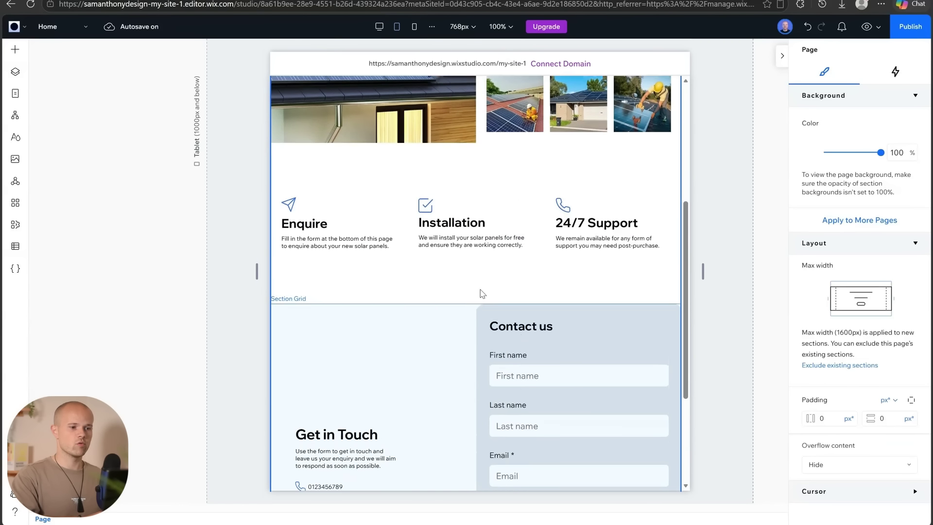
{"action": "scroll", "coordinate": [481, 294], "scroll_direction": "down", "scroll_amount": 10}
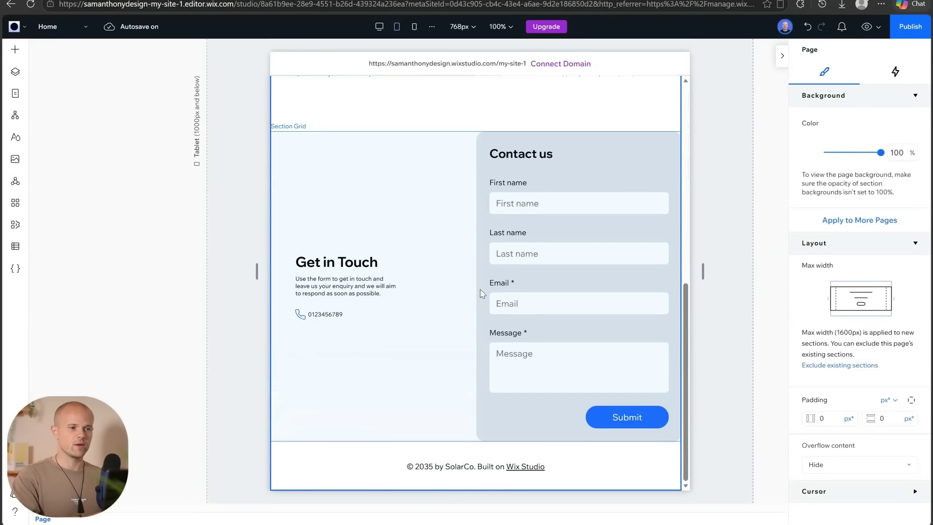
{"action": "scroll", "coordinate": [481, 293], "scroll_direction": "up", "scroll_amount": 10}
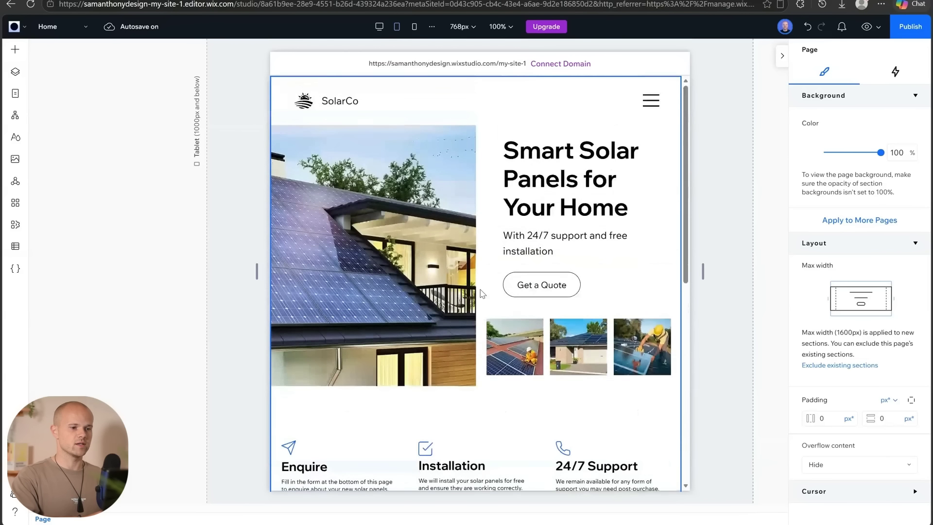
{"action": "left_click", "coordinate": [412, 28]}
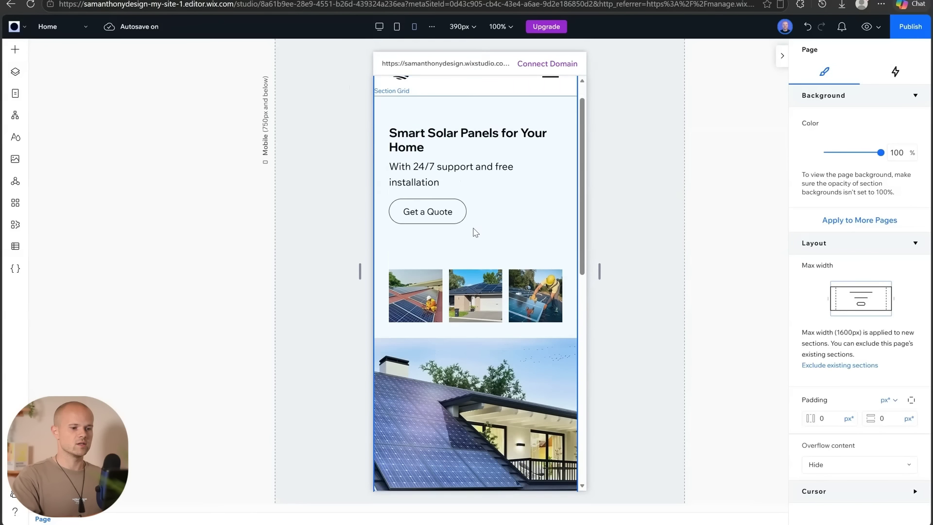
{"action": "scroll", "coordinate": [473, 232], "scroll_direction": "down", "scroll_amount": 6}
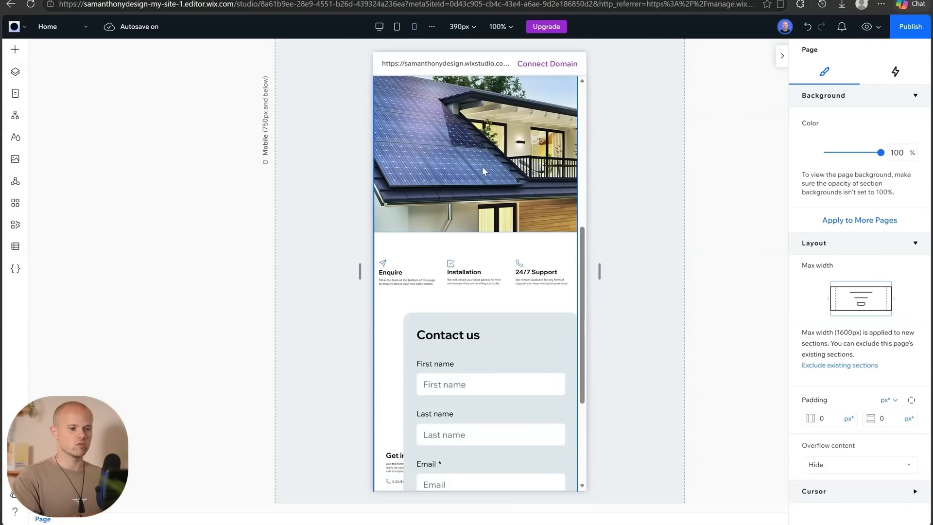
Change the services section grid's layout so the Enquire, Installation and 24/7 Support cells stack vertically on mobile.
{"action": "scroll", "coordinate": [430, 224], "scroll_direction": "down", "scroll_amount": 2}
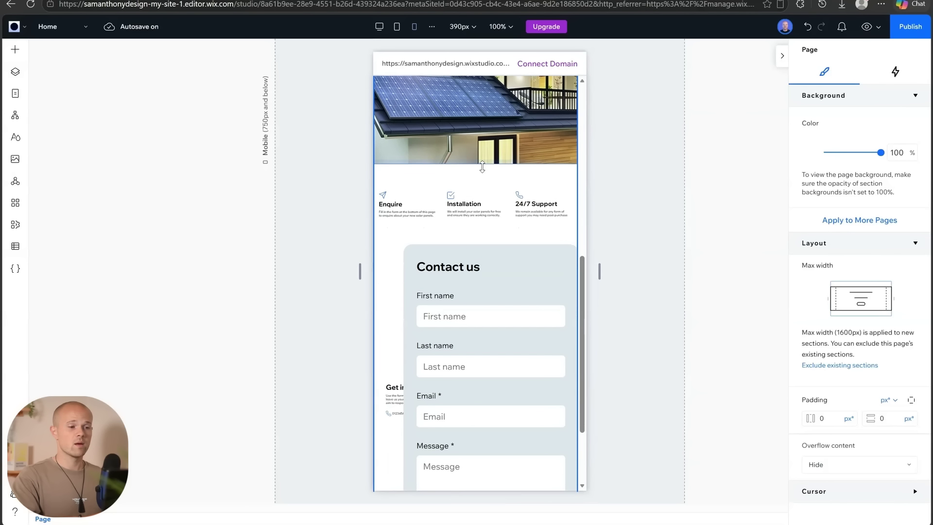
{"action": "left_click", "coordinate": [435, 215]}
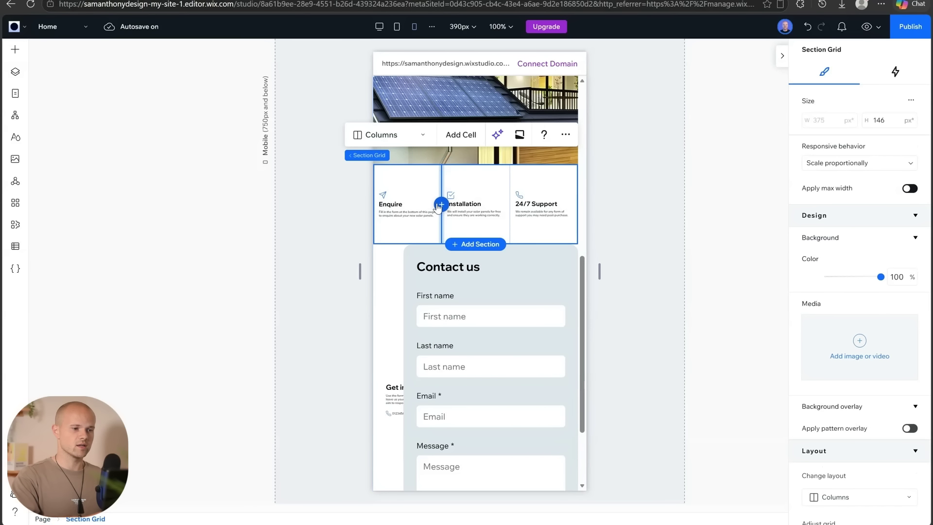
{"action": "left_click", "coordinate": [419, 135]}
{"action": "left_click", "coordinate": [396, 117]}
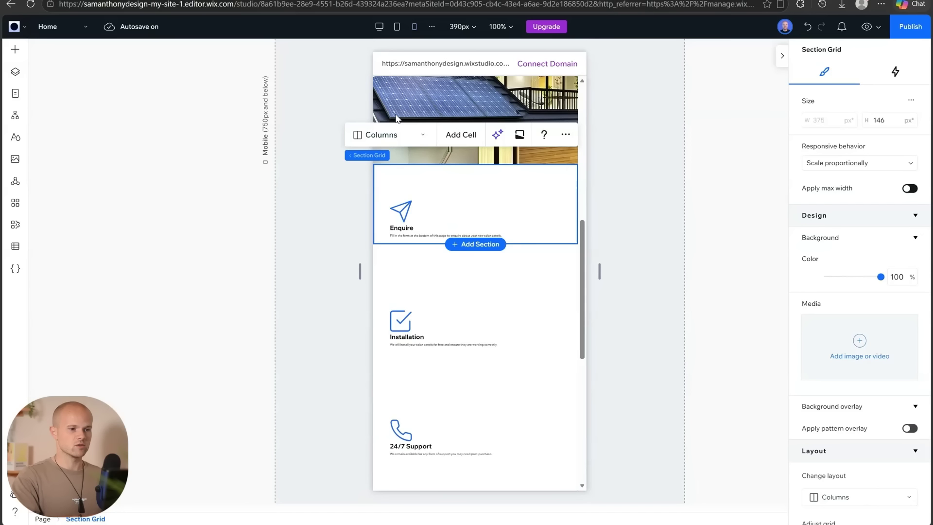
Set the Enquire heading's font size to 48 px at the mobile breakpoint, after trying 64 px.
{"action": "left_click", "coordinate": [402, 228]}
{"action": "left_click", "coordinate": [401, 227]}
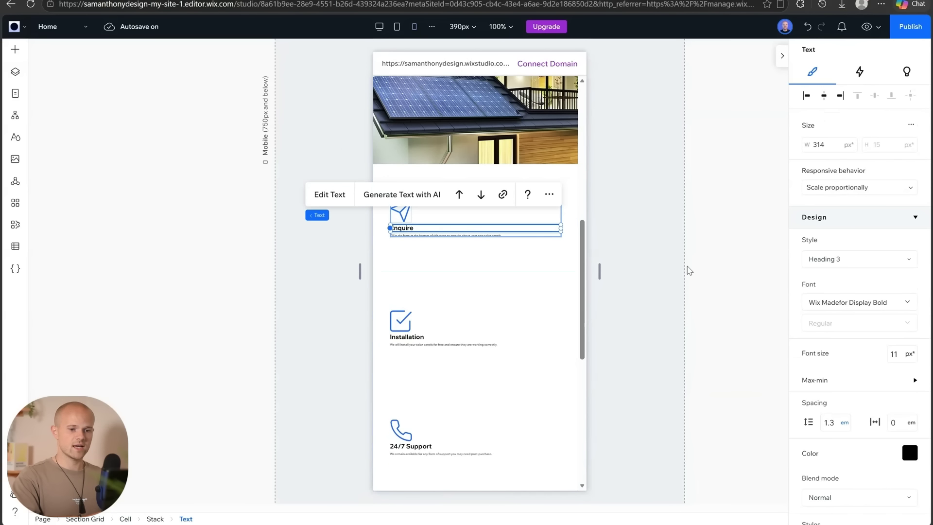
{"action": "left_click", "coordinate": [895, 354]}
{"action": "type", "text": "64"}
{"action": "key", "text": "Return"}
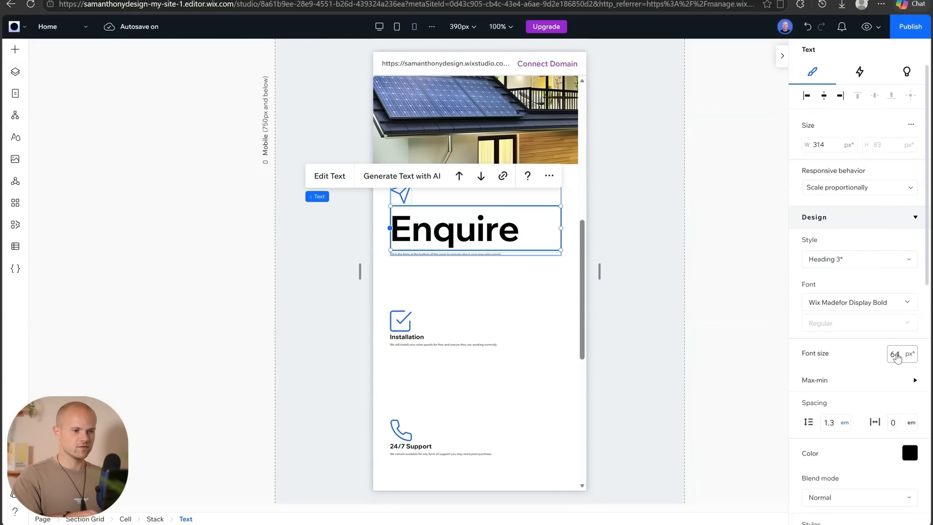
{"action": "double_click", "coordinate": [895, 354]}
{"action": "type", "text": "48"}
{"action": "key", "text": "Return"}
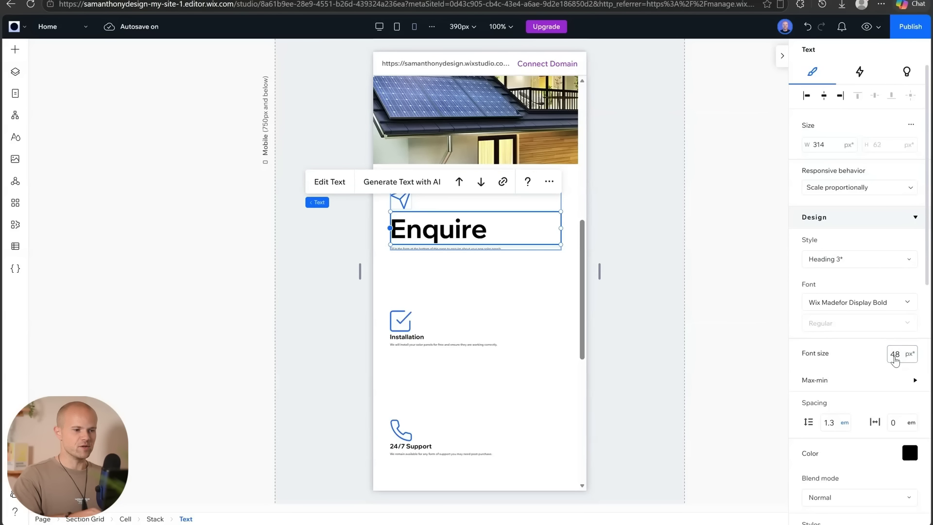
Set the font size of the paragraph under the Enquire heading to 16 px at the mobile breakpoint.
{"action": "left_click", "coordinate": [472, 248]}
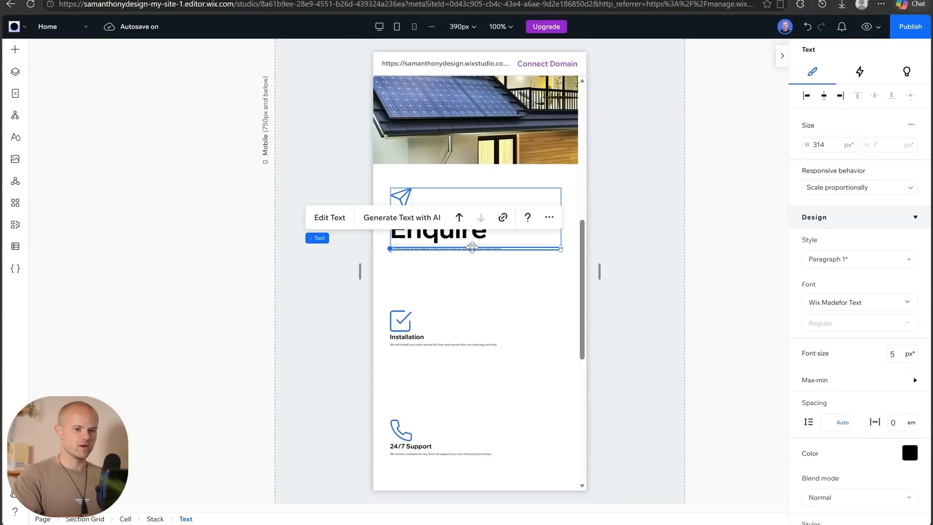
{"action": "double_click", "coordinate": [889, 354]}
{"action": "type", "text": "24"}
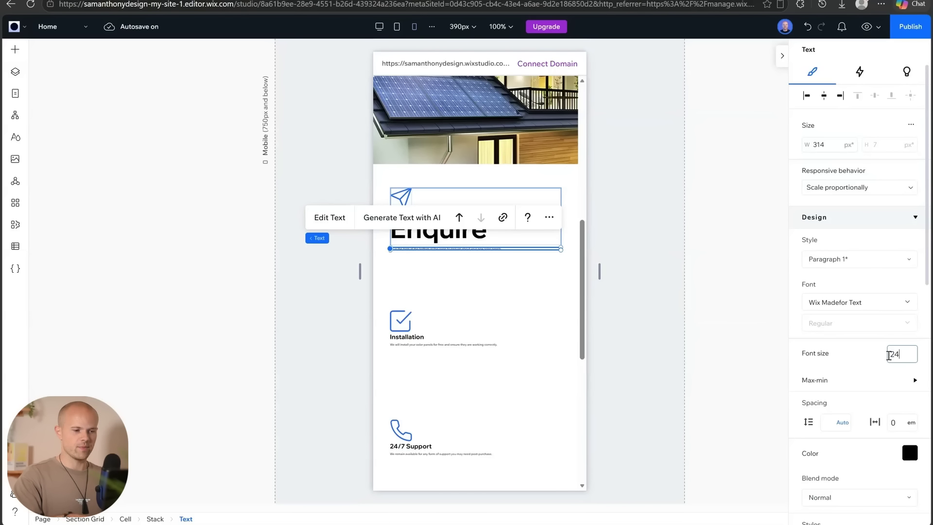
{"action": "key", "text": "Return"}
{"action": "right_click", "coordinate": [888, 357]}
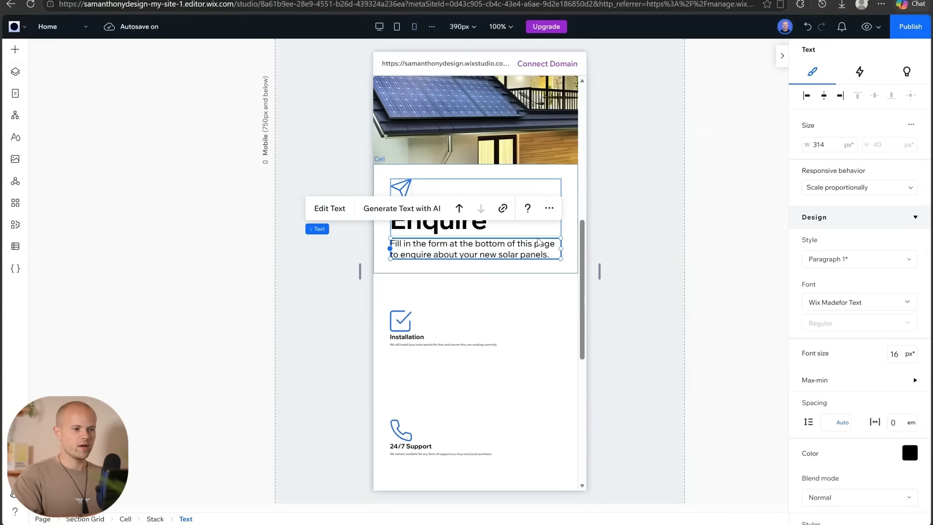
Review the stacked services cells on mobile, and inspect the font settings of the welcome heading and tagline at the desktop breakpoint.
{"action": "left_click", "coordinate": [465, 285]}
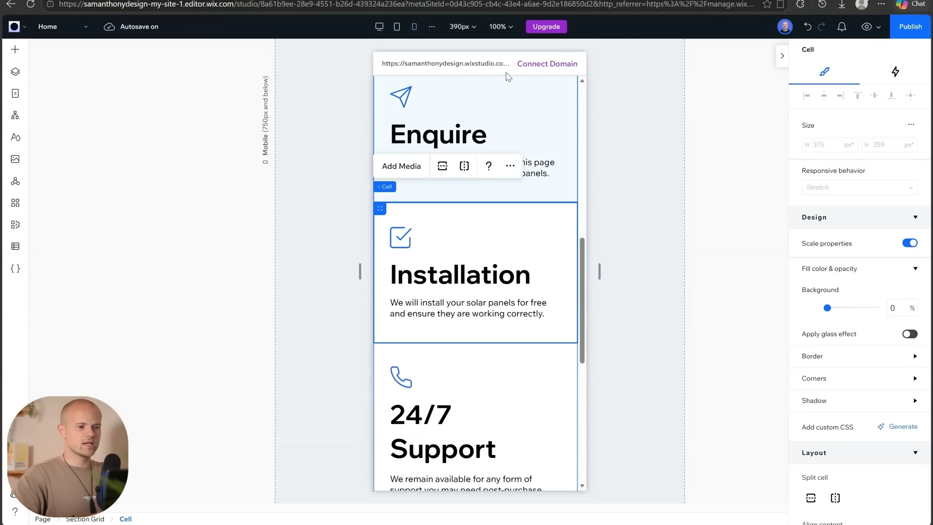
{"action": "scroll", "coordinate": [550, 270], "scroll_direction": "up", "scroll_amount": 1}
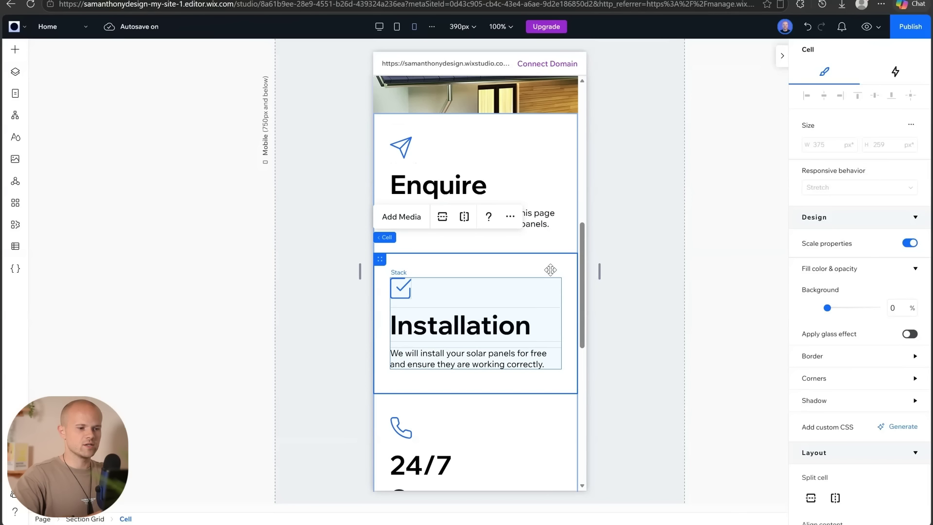
{"action": "scroll", "coordinate": [502, 270], "scroll_direction": "down", "scroll_amount": 3}
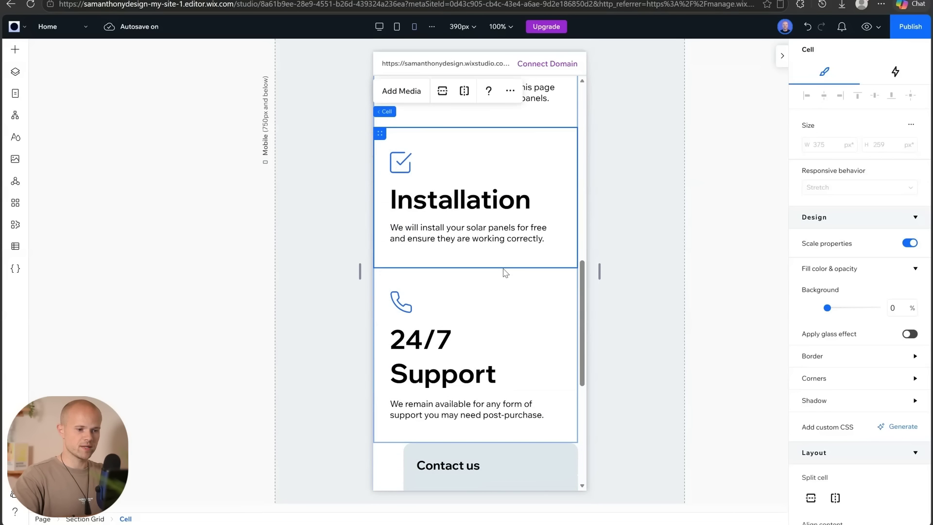
{"action": "left_click", "coordinate": [379, 26]}
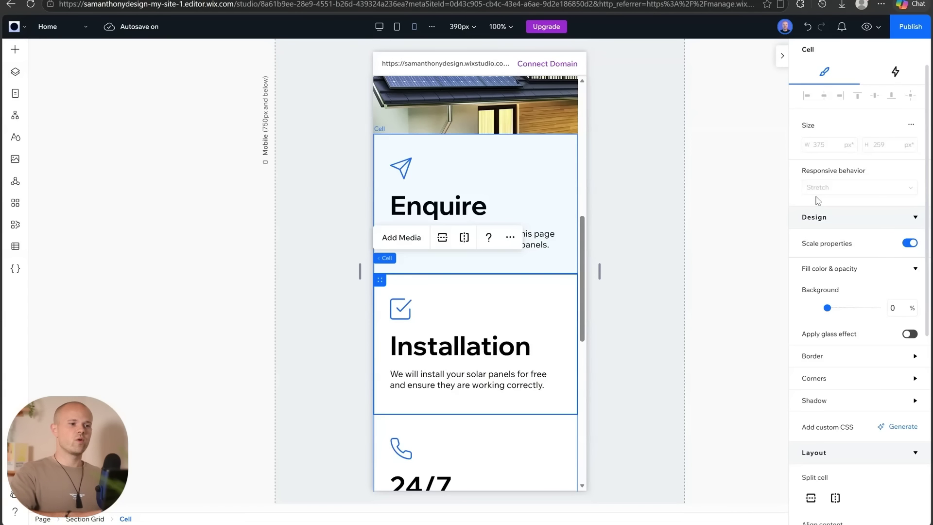
{"action": "left_click", "coordinate": [379, 26]}
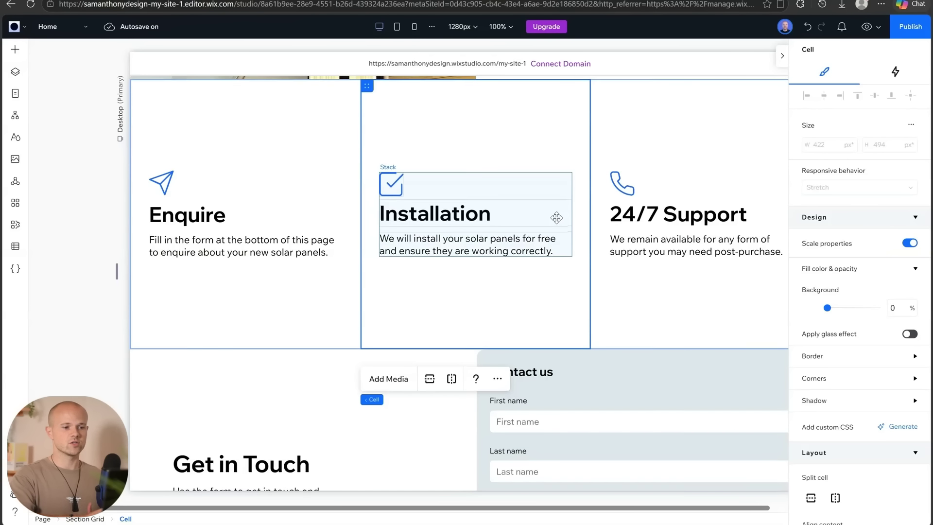
{"action": "scroll", "coordinate": [556, 217], "scroll_direction": "up", "scroll_amount": 1}
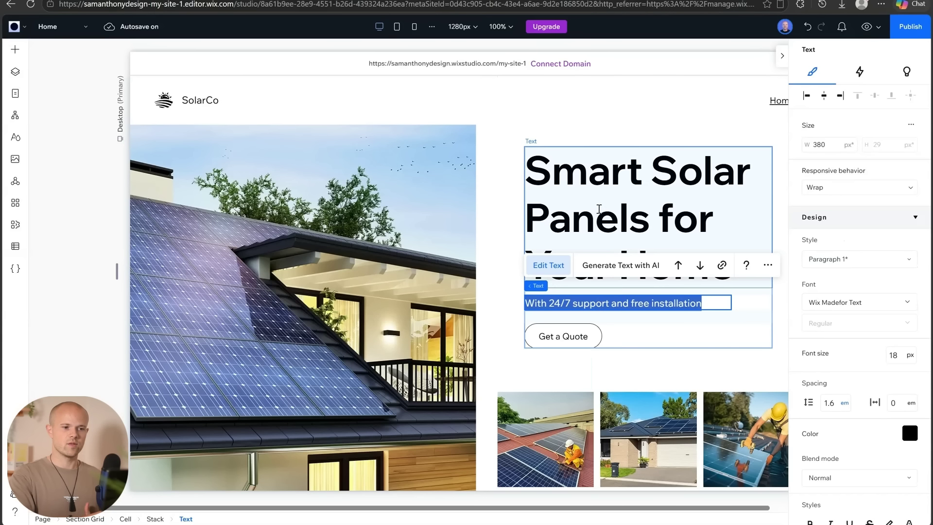
{"action": "double_click", "coordinate": [599, 209]}
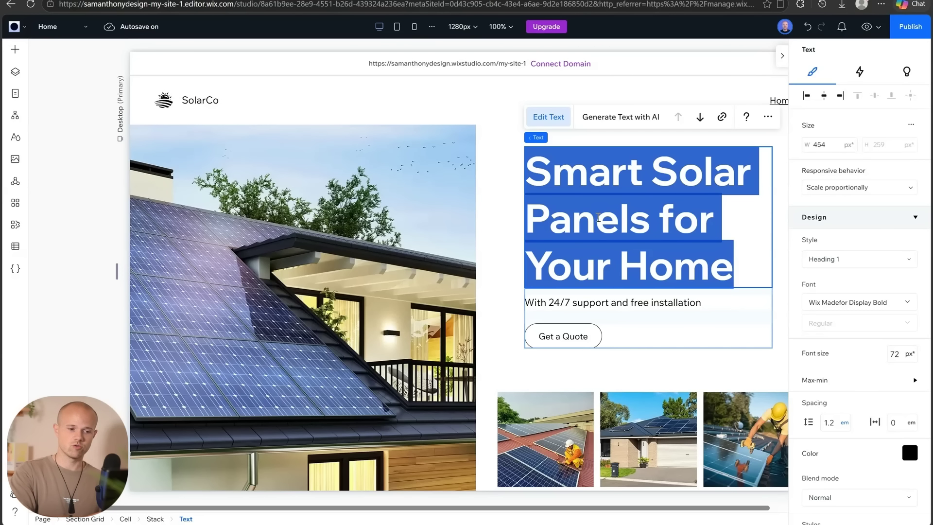
{"action": "double_click", "coordinate": [603, 304]}
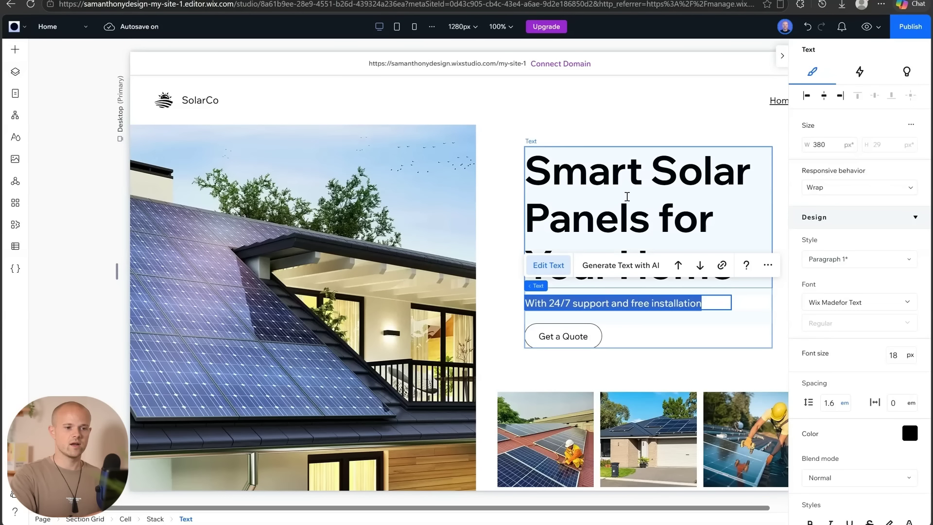
{"action": "double_click", "coordinate": [625, 210]}
{"action": "scroll", "coordinate": [625, 210], "scroll_direction": "right", "scroll_amount": 1}
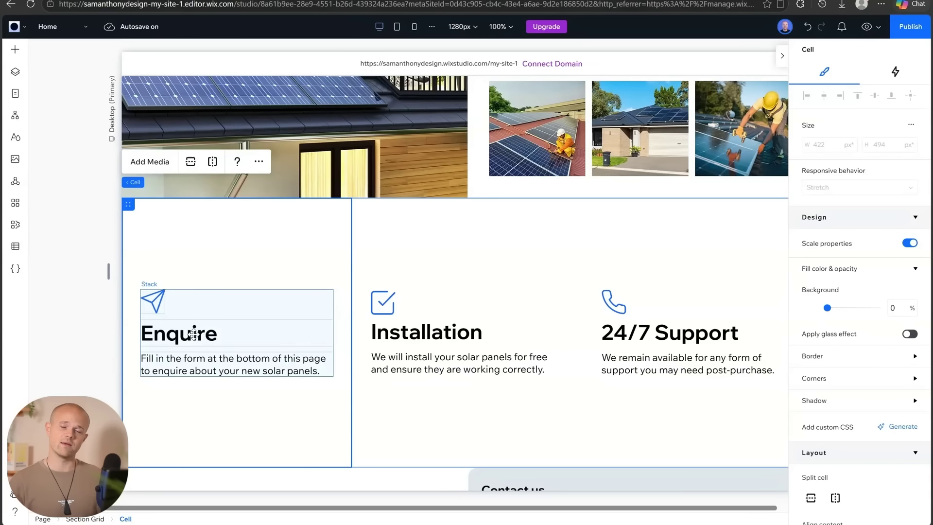